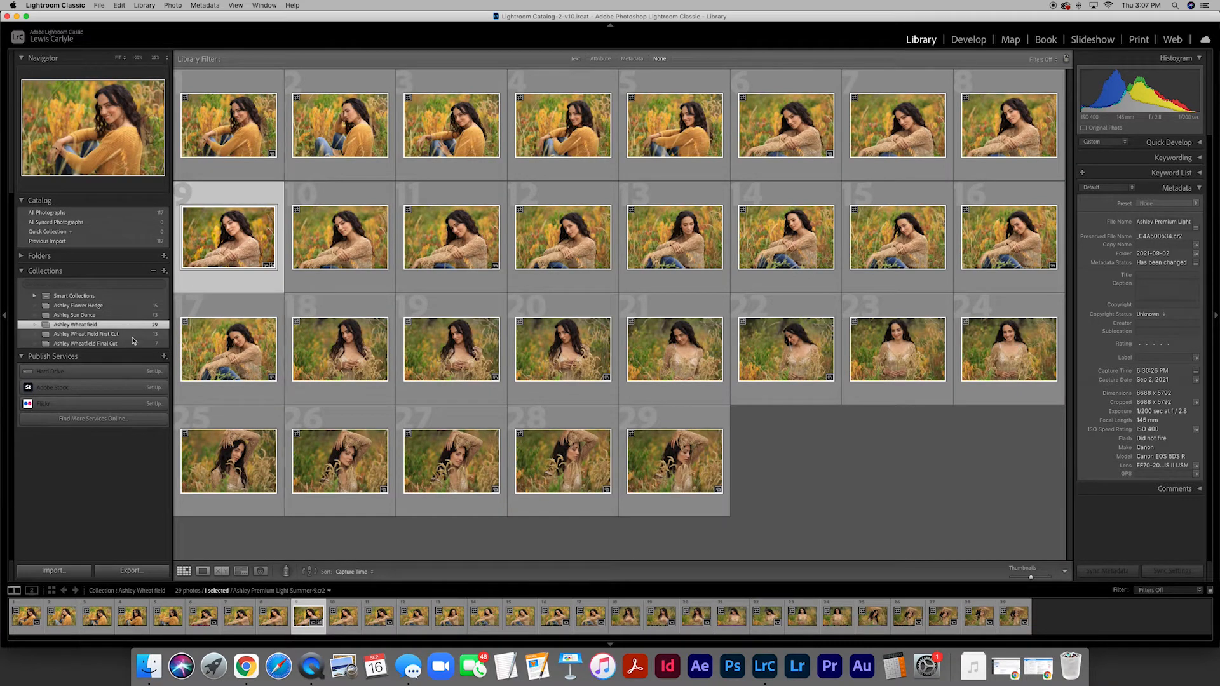
- Open the first photo of the Wheatfield Final Cut collection in the Develop module
{"action": "left_click", "coordinate": [133, 335]}
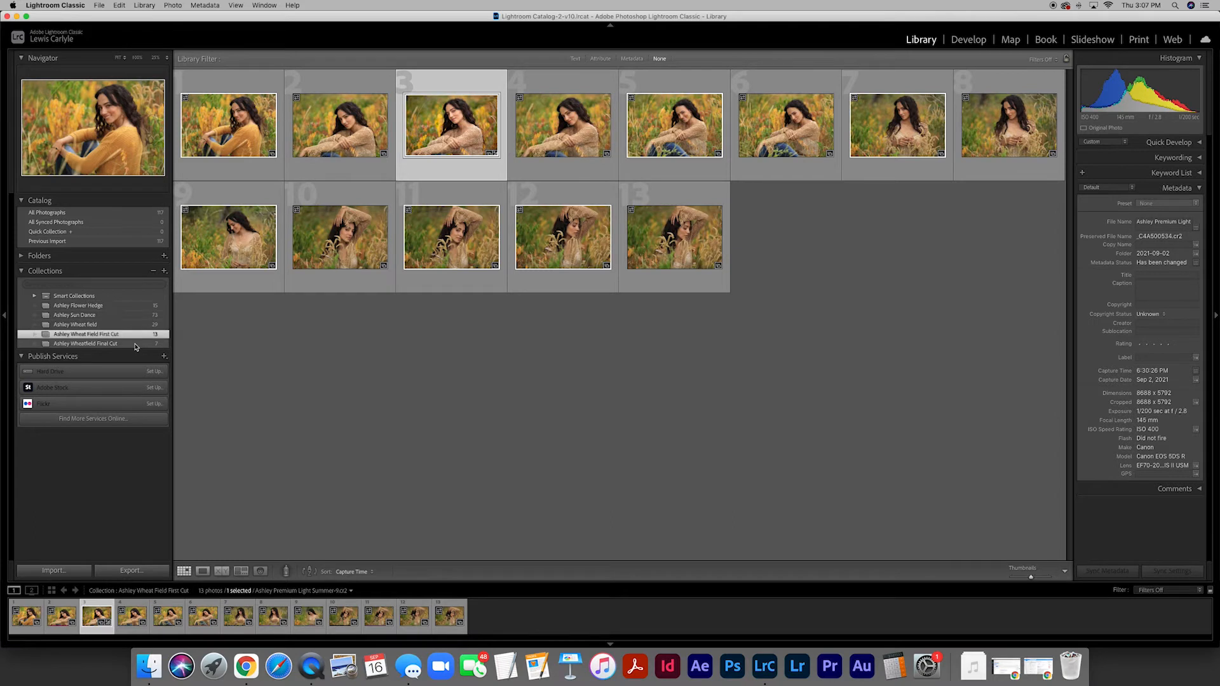
{"action": "left_click", "coordinate": [134, 344]}
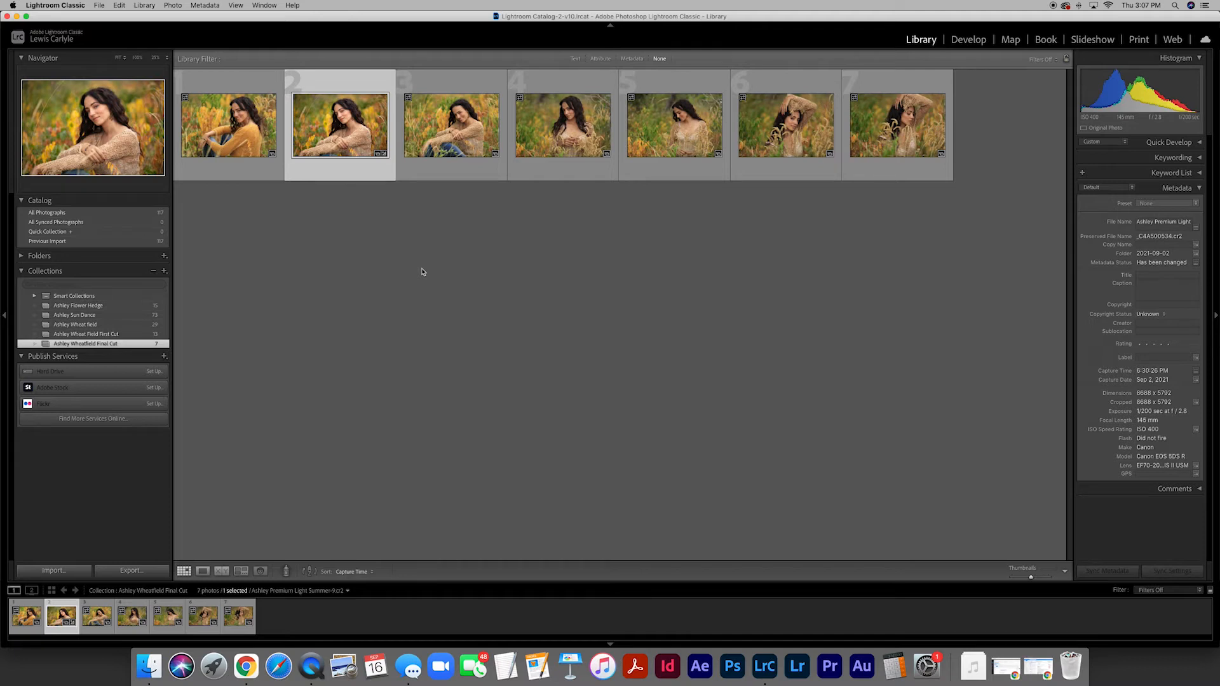
{"action": "double_click", "coordinate": [240, 143]}
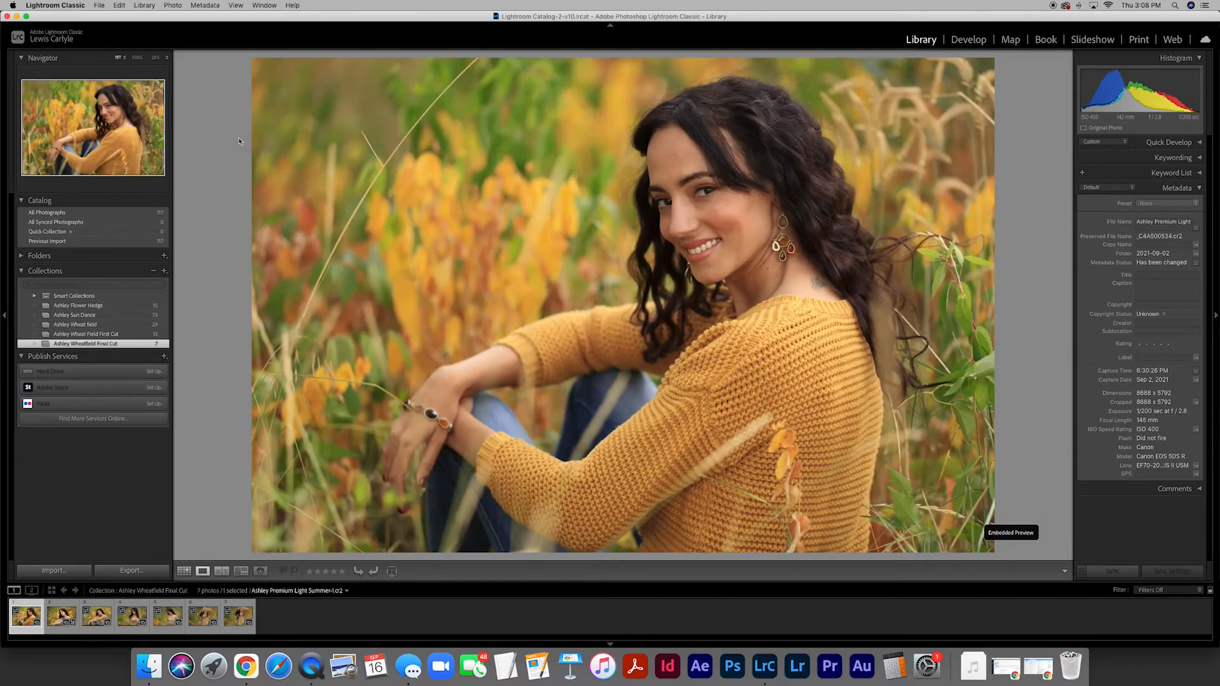
{"action": "left_click", "coordinate": [968, 40]}
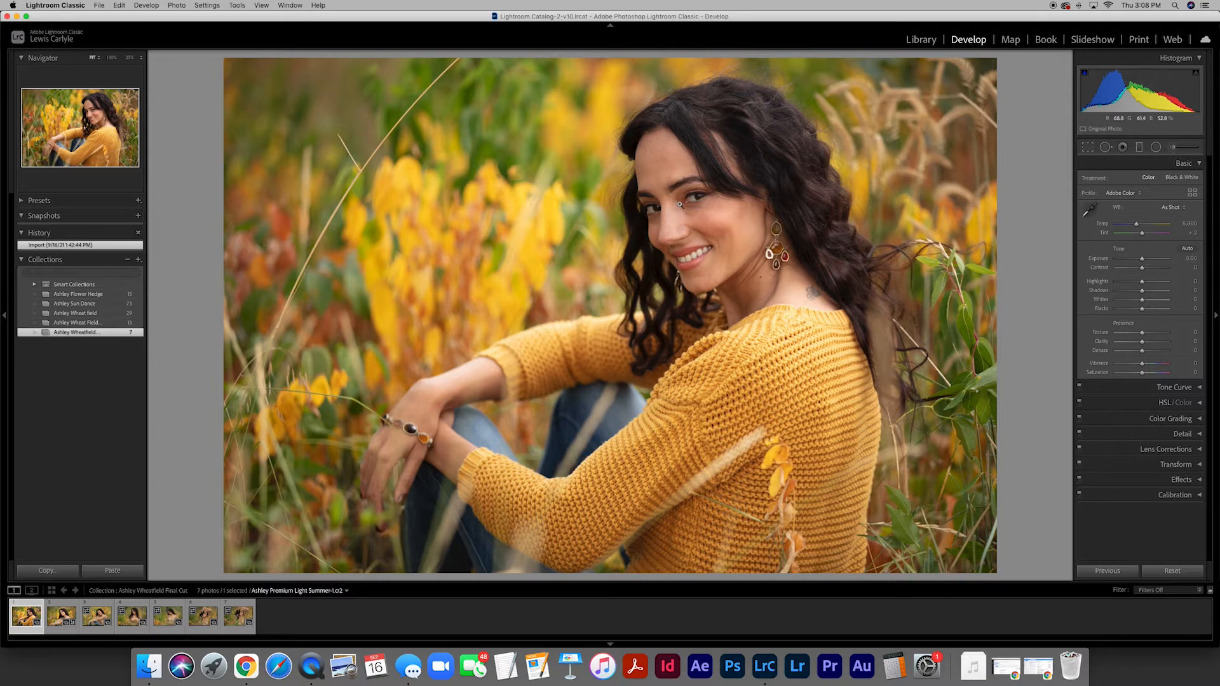
- Inspect the woman's face at 100% zoom and return to the full-photo view
{"action": "left_click", "coordinate": [679, 226]}
{"action": "left_click_drag", "start_coordinate": [856, 326], "coordinate": [768, 210]}
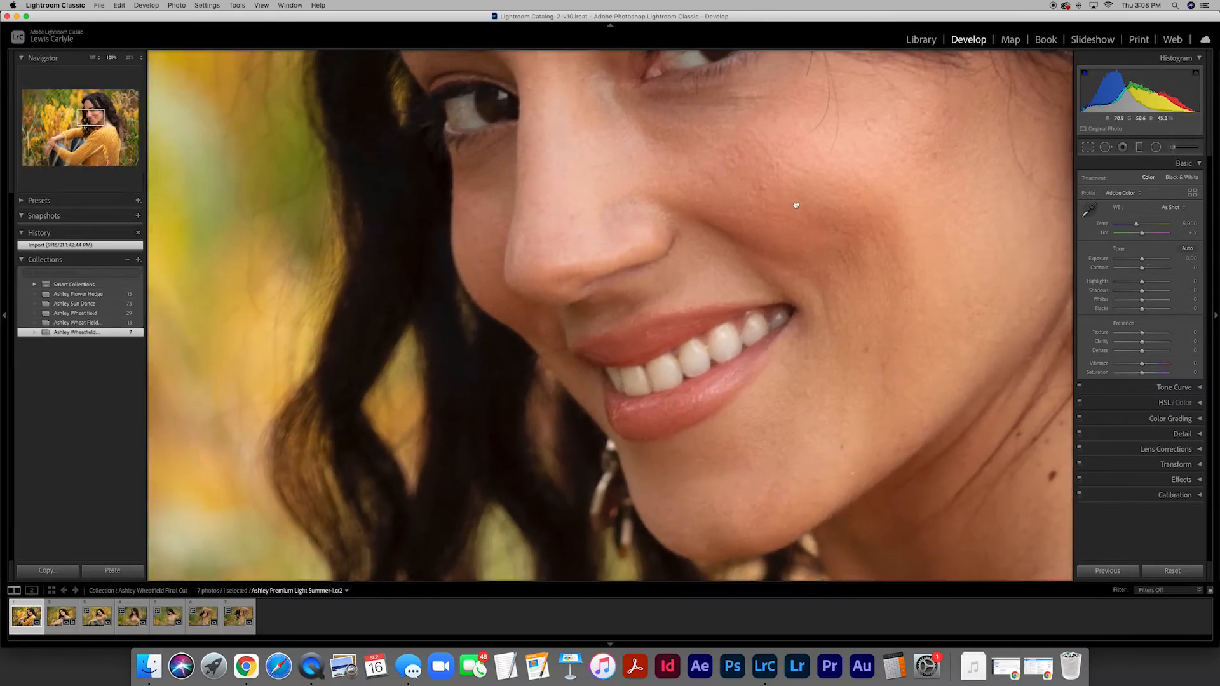
{"action": "left_click", "coordinate": [626, 245]}
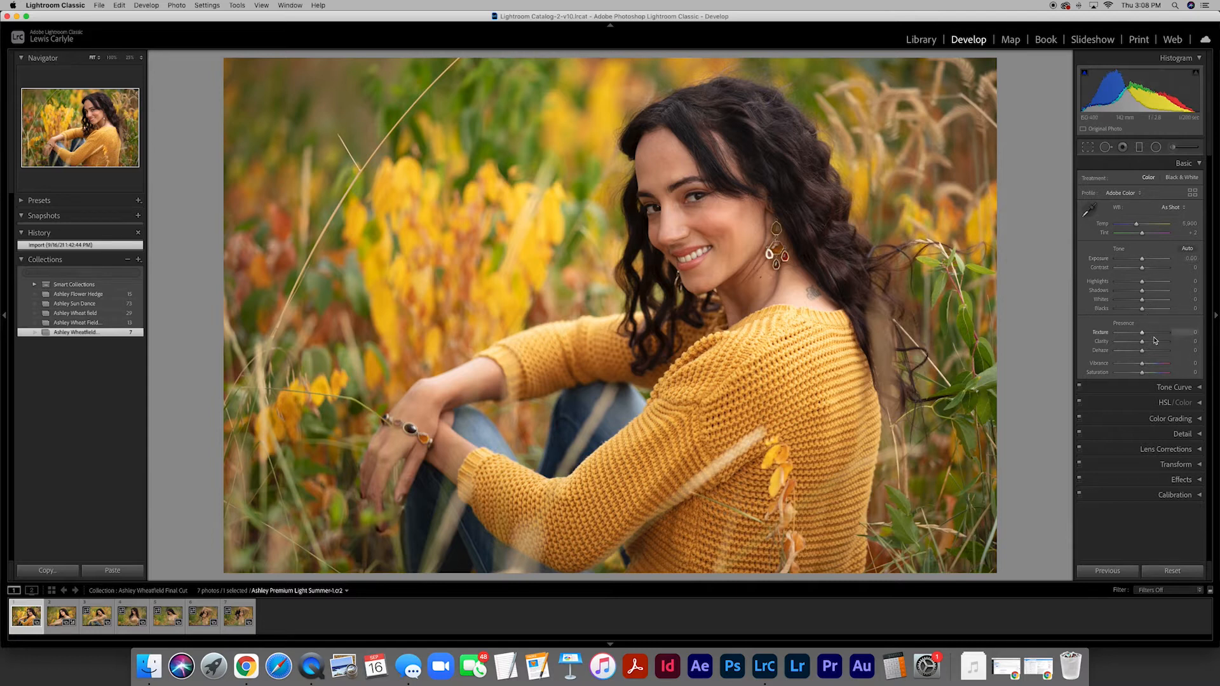
- Try the Basic adjustments Exposure at -1.80 and Contrast at +60, resetting each to 0
{"action": "left_click", "coordinate": [1199, 164]}
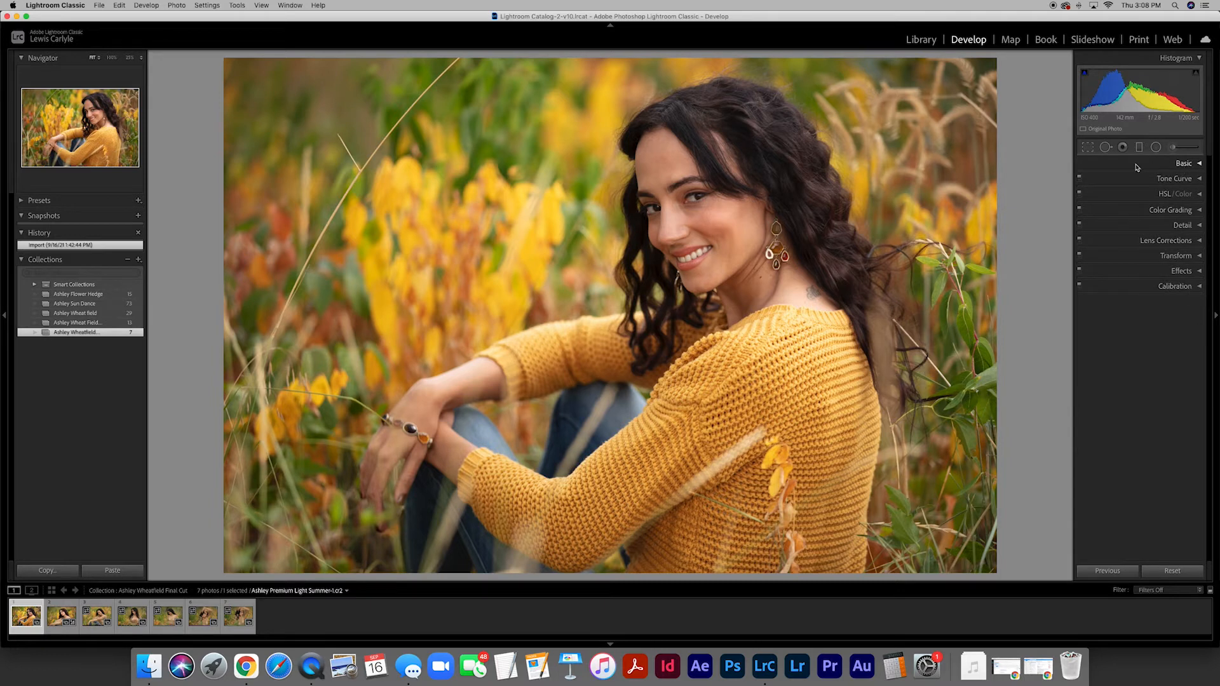
{"action": "left_click", "coordinate": [1200, 163]}
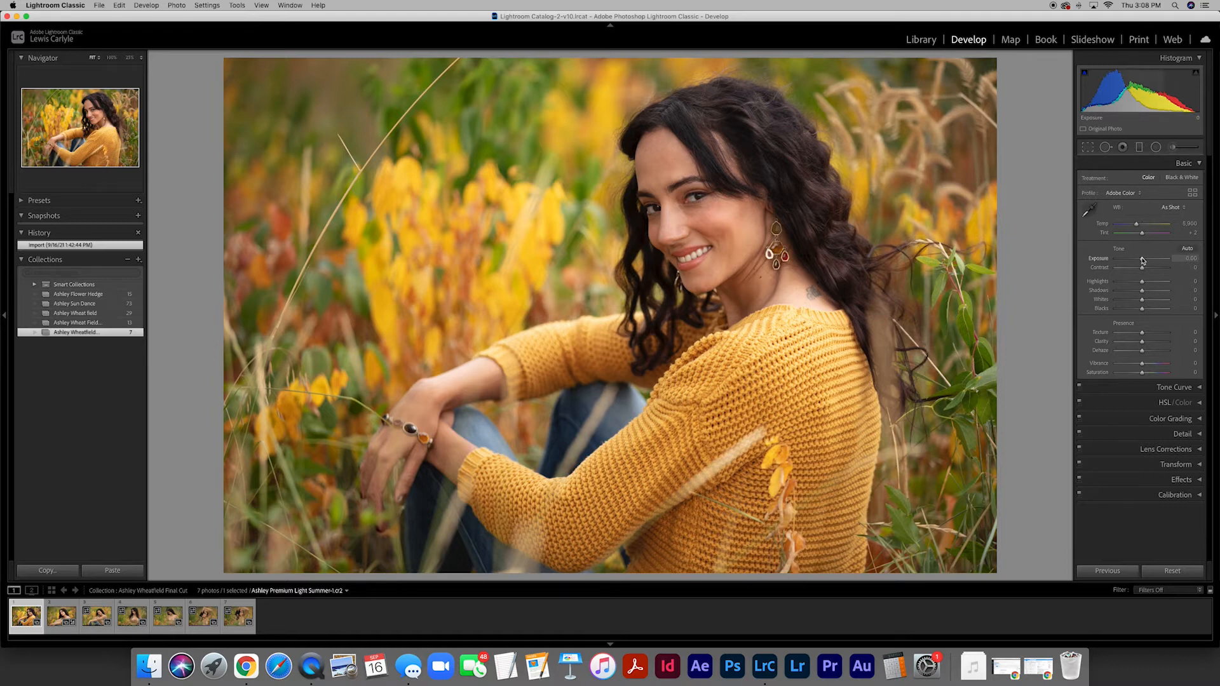
{"action": "mouse_move", "coordinate": [1142, 260]}
{"action": "left_mouse_down"}
{"action": "mouse_move", "coordinate": [1152, 260]}
{"action": "mouse_move", "coordinate": [1133, 260]}
{"action": "left_mouse_up"}
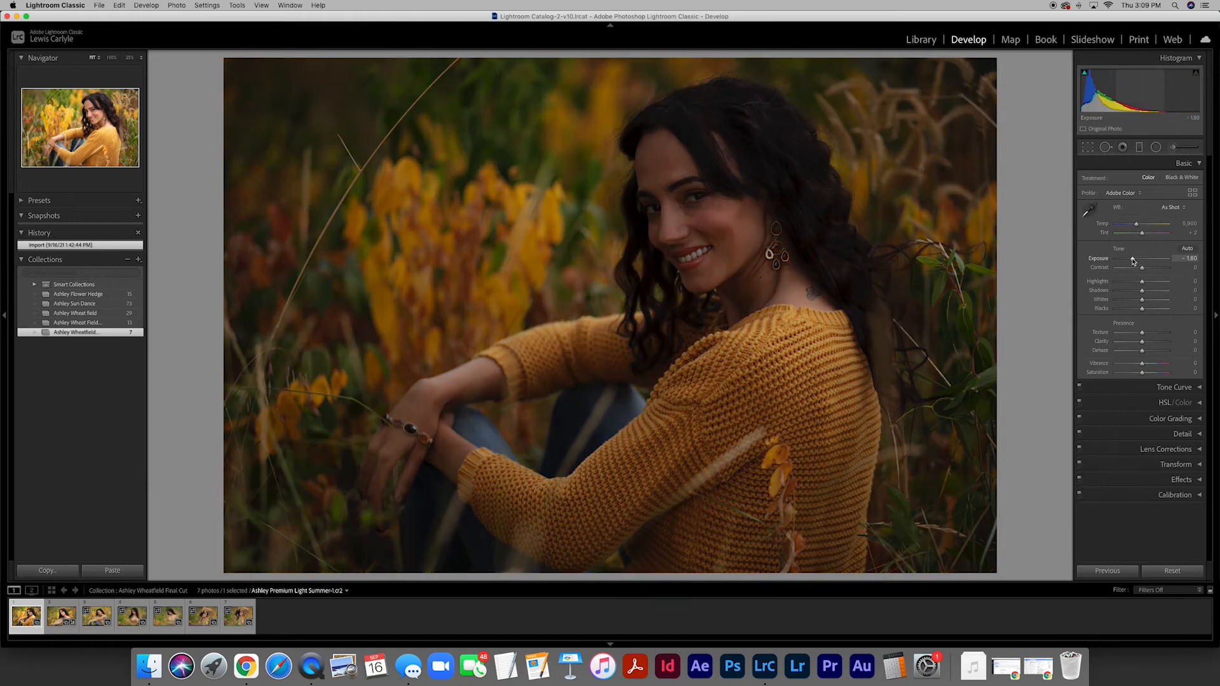
{"action": "left_click", "coordinate": [1188, 258]}
{"action": "type", "text": "0"}
{"action": "key", "text": "Return"}
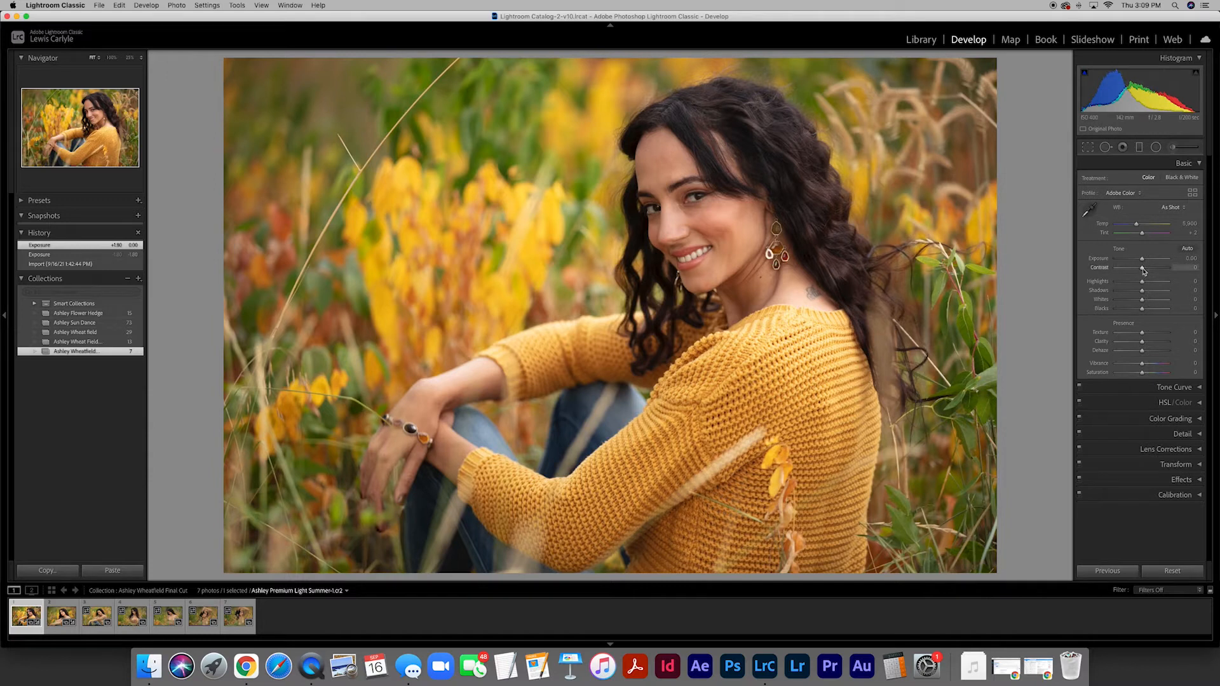
{"action": "mouse_move", "coordinate": [1143, 271]}
{"action": "left_mouse_down"}
{"action": "mouse_move", "coordinate": [1161, 272]}
{"action": "mouse_move", "coordinate": [1129, 271]}
{"action": "mouse_move", "coordinate": [1159, 269]}
{"action": "left_mouse_up"}
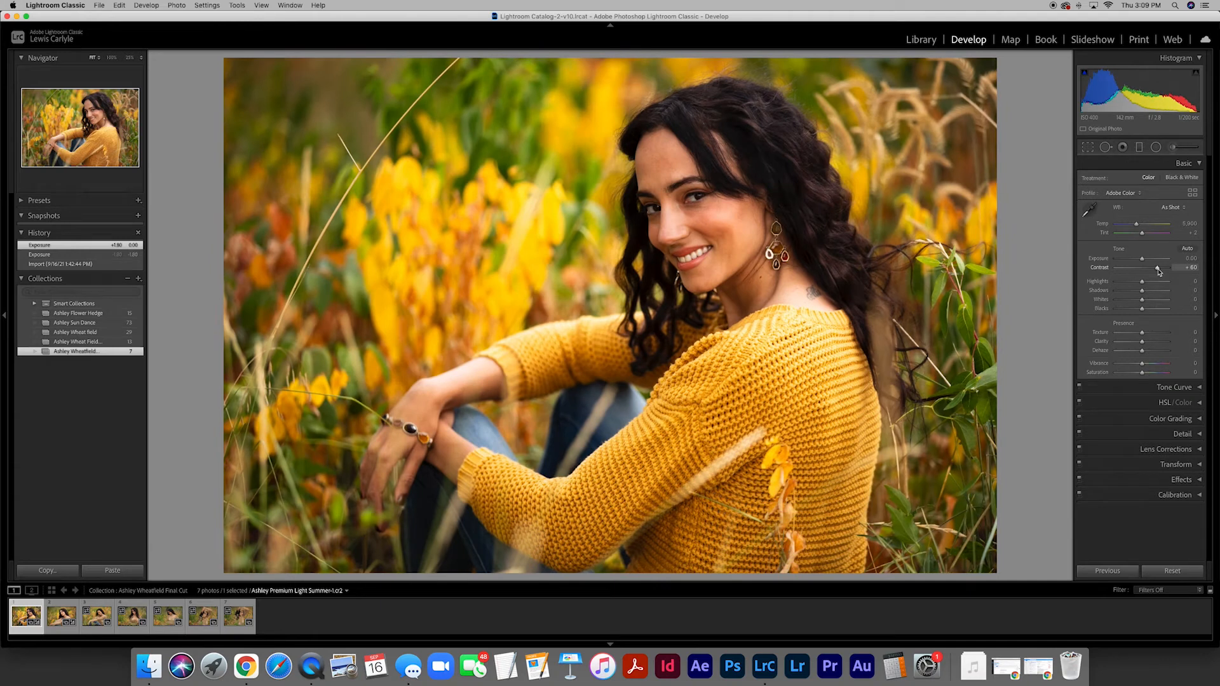
{"action": "double_click", "coordinate": [1159, 270]}
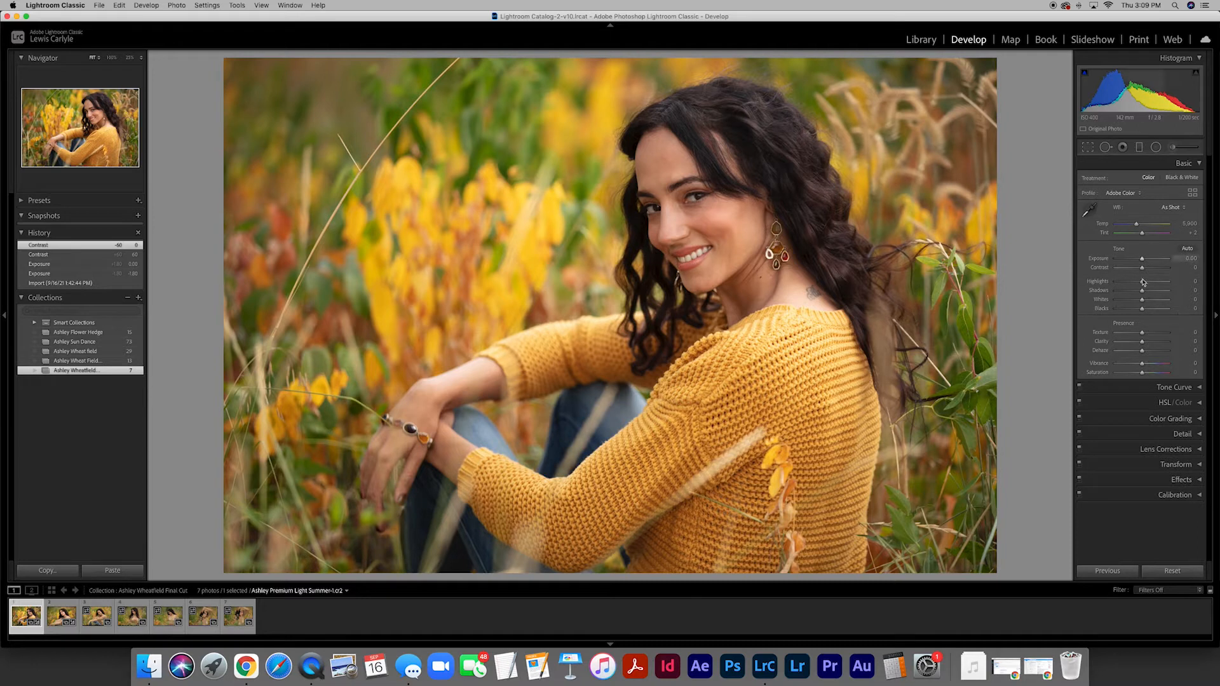
- Try Highlights at +100 and reset the value to 0
{"action": "left_click_drag", "start_coordinate": [1143, 283], "coordinate": [1174, 283]}
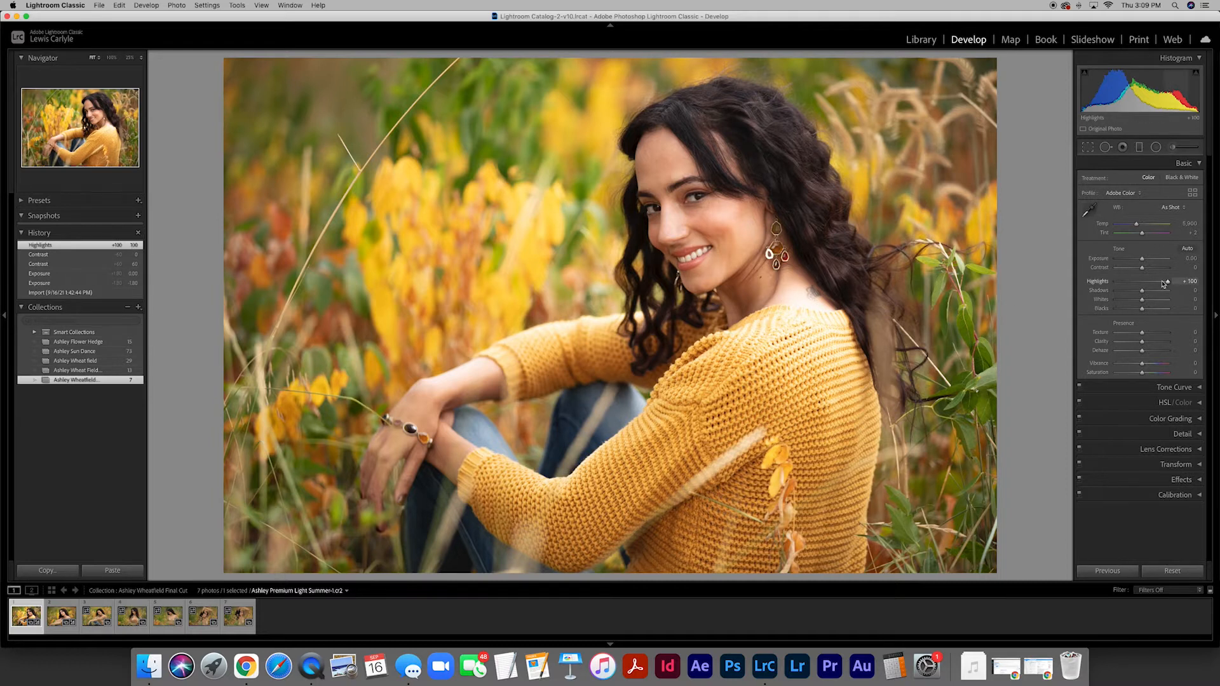
{"action": "mouse_move", "coordinate": [1163, 284]}
{"action": "left_mouse_down"}
{"action": "mouse_move", "coordinate": [1094, 285]}
{"action": "mouse_move", "coordinate": [1155, 282]}
{"action": "mouse_move", "coordinate": [1143, 286]}
{"action": "left_mouse_up"}
{"action": "left_click", "coordinate": [1189, 281]}
{"action": "type", "text": "0"}
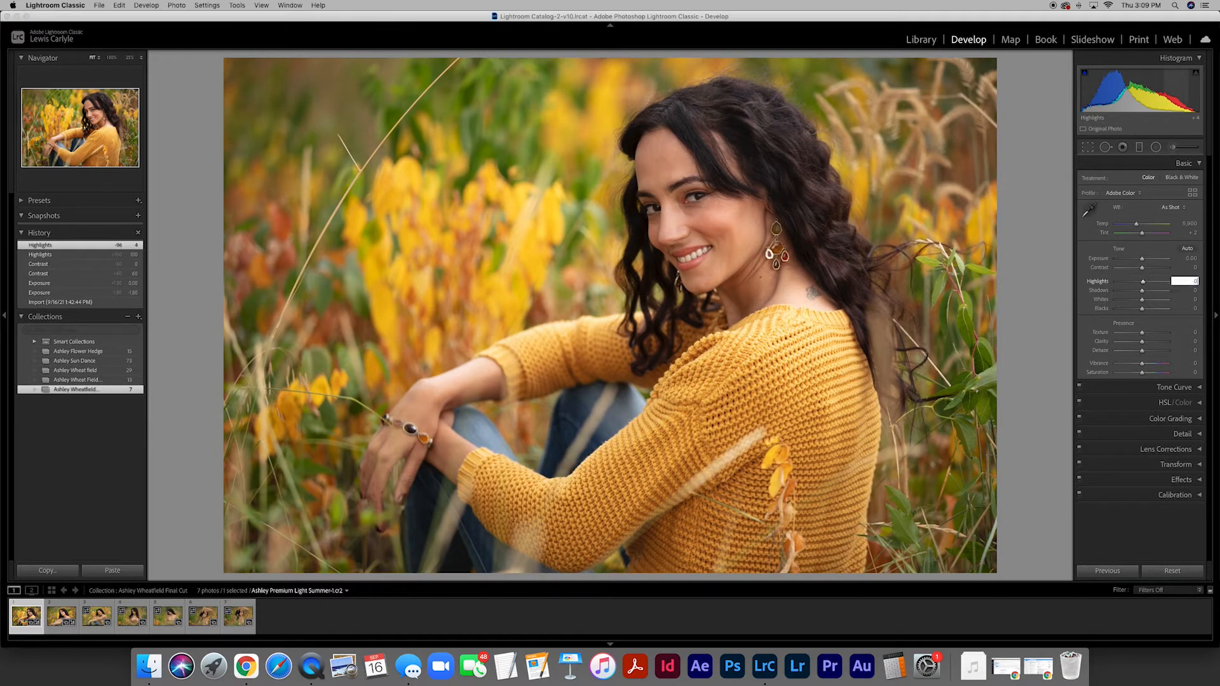
{"action": "key", "text": "Return"}
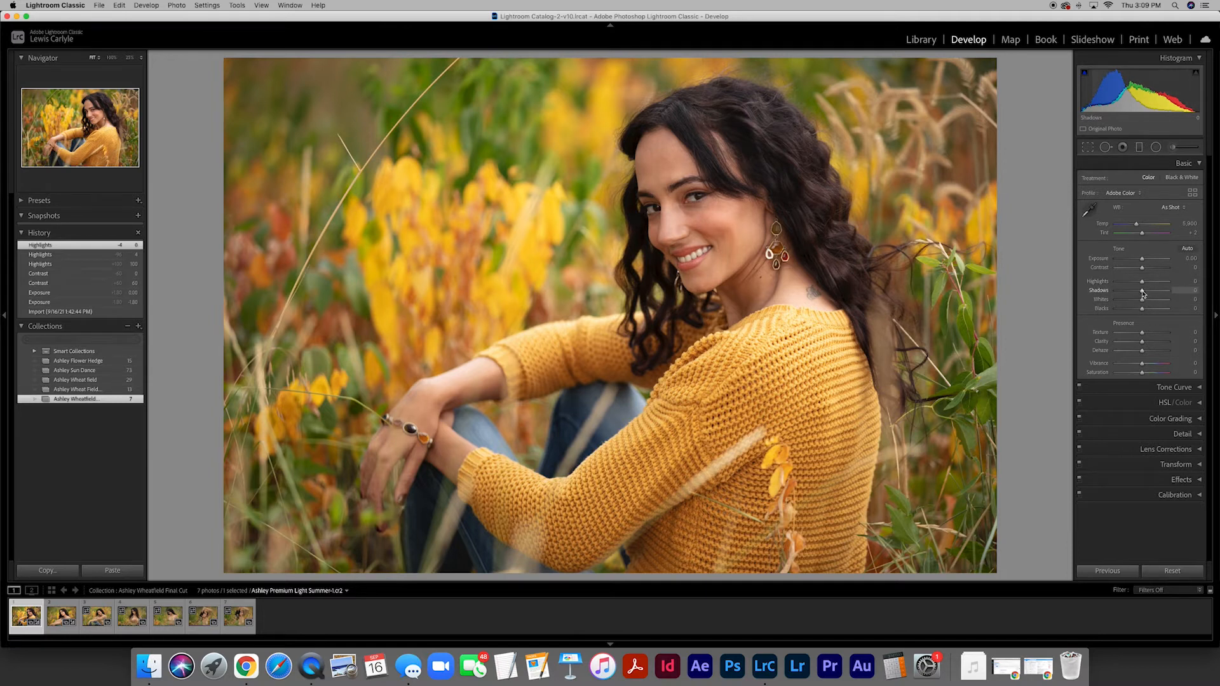
- Try darkening the Shadows and Blacks, and reset both values to 0
{"action": "mouse_move", "coordinate": [1143, 292]}
{"action": "left_mouse_down"}
{"action": "mouse_move", "coordinate": [1125, 291]}
{"action": "mouse_move", "coordinate": [1136, 311]}
{"action": "mouse_move", "coordinate": [1113, 312]}
{"action": "mouse_move", "coordinate": [1135, 311]}
{"action": "left_mouse_up"}
{"action": "left_click", "coordinate": [1192, 290]}
{"action": "type", "text": "0"}
{"action": "key", "text": "Tab"}
{"action": "key", "text": "Tab"}
{"action": "type", "text": "0"}
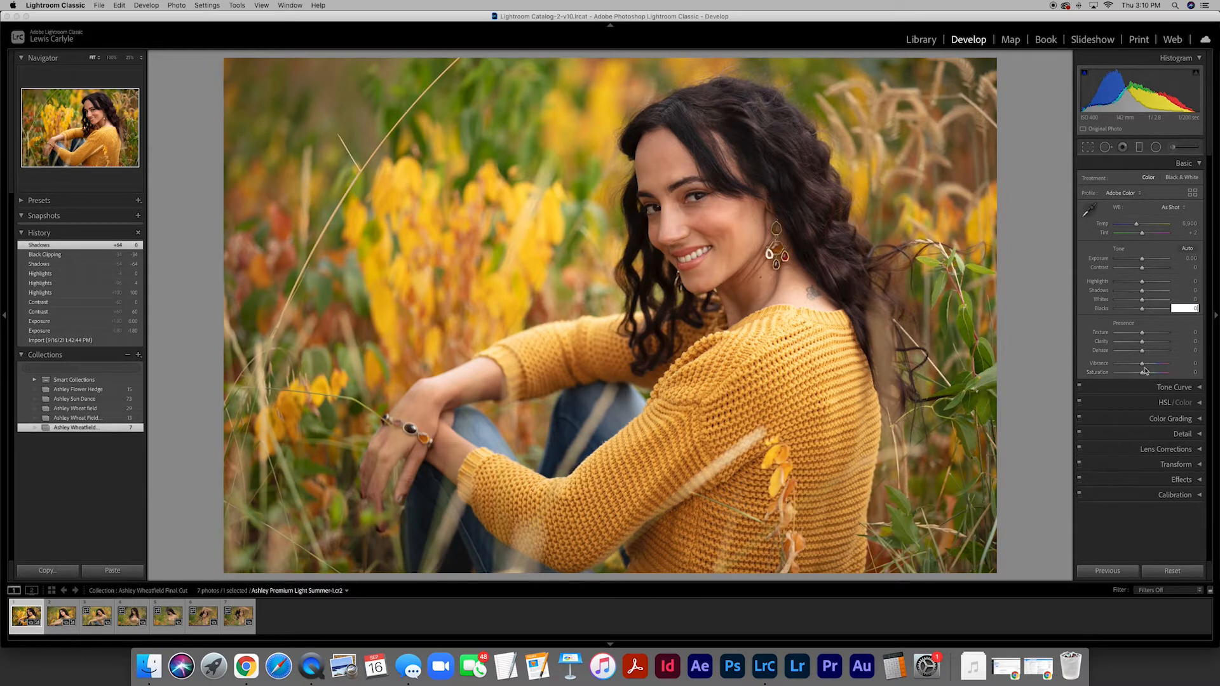
- Try Vibrance at +43 and Saturation at +69, and reset both to 0
{"action": "left_click_drag", "start_coordinate": [1142, 365], "coordinate": [1159, 375]}
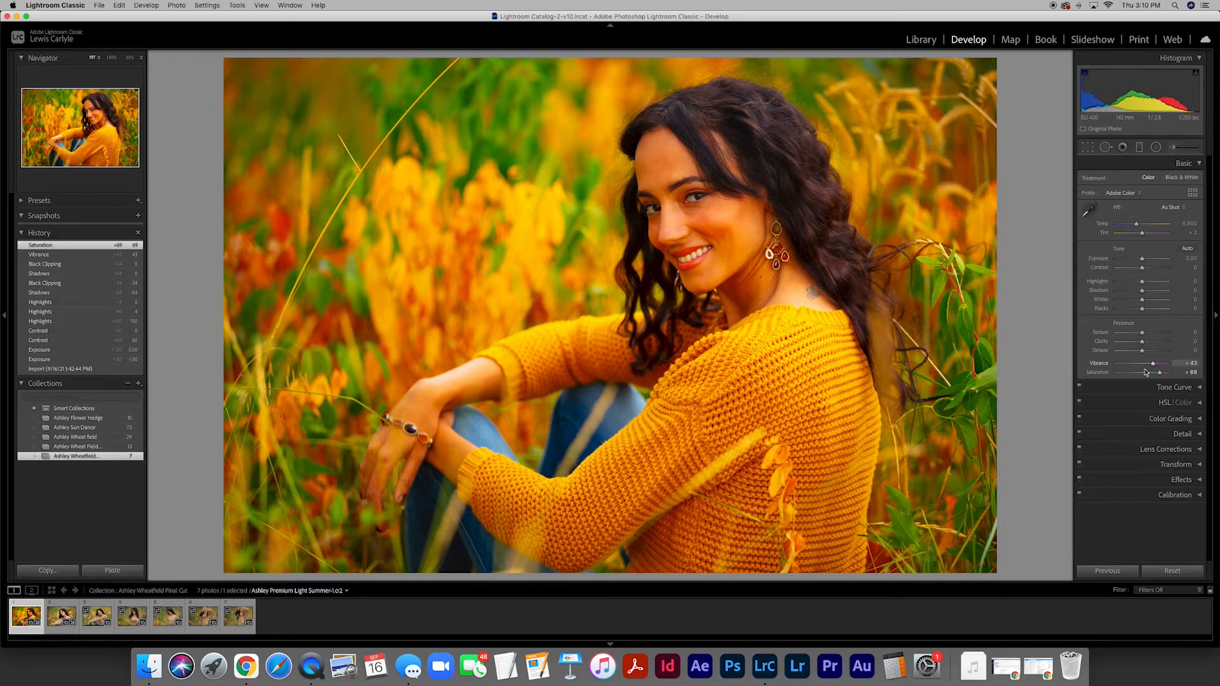
{"action": "left_click", "coordinate": [1188, 364]}
{"action": "type", "text": "0"}
{"action": "key", "text": "Tab"}
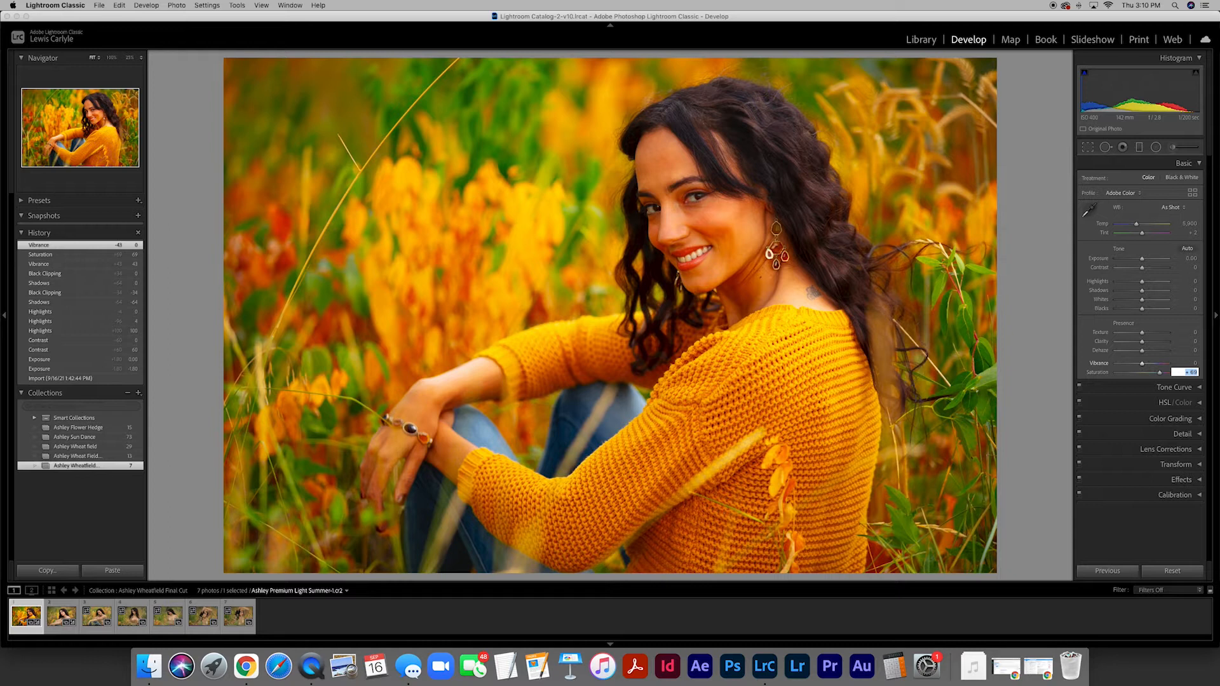
{"action": "type", "text": "0"}
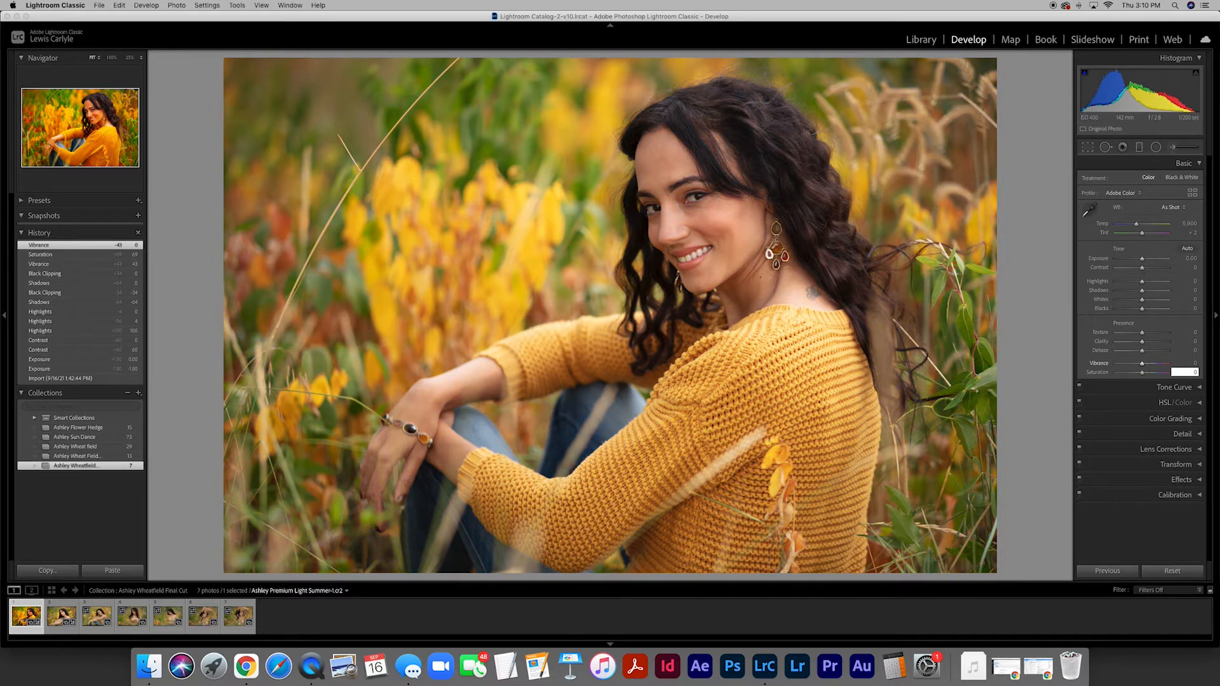
- Try a contrasty tone curve with Highlights +73, Lights +35, Darks -26 and Shadows -71, and reset all four regions to 0
{"action": "left_click", "coordinate": [1199, 389]}
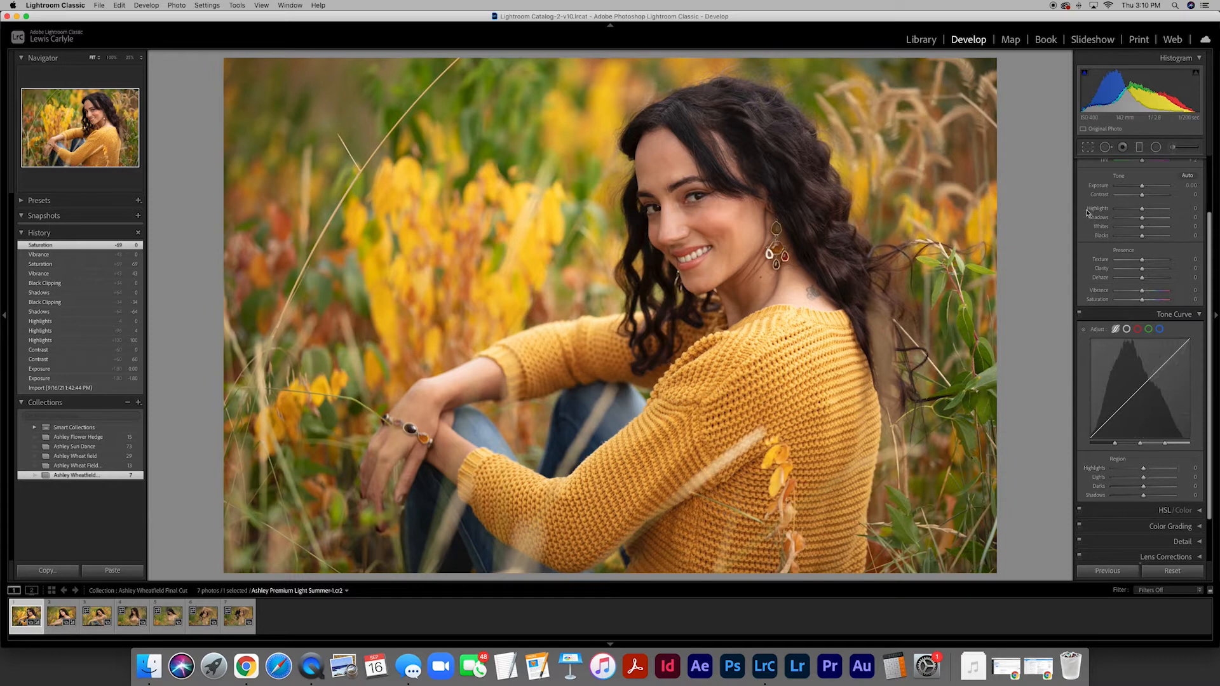
{"action": "left_click_drag", "start_coordinate": [1143, 468], "coordinate": [1122, 500]}
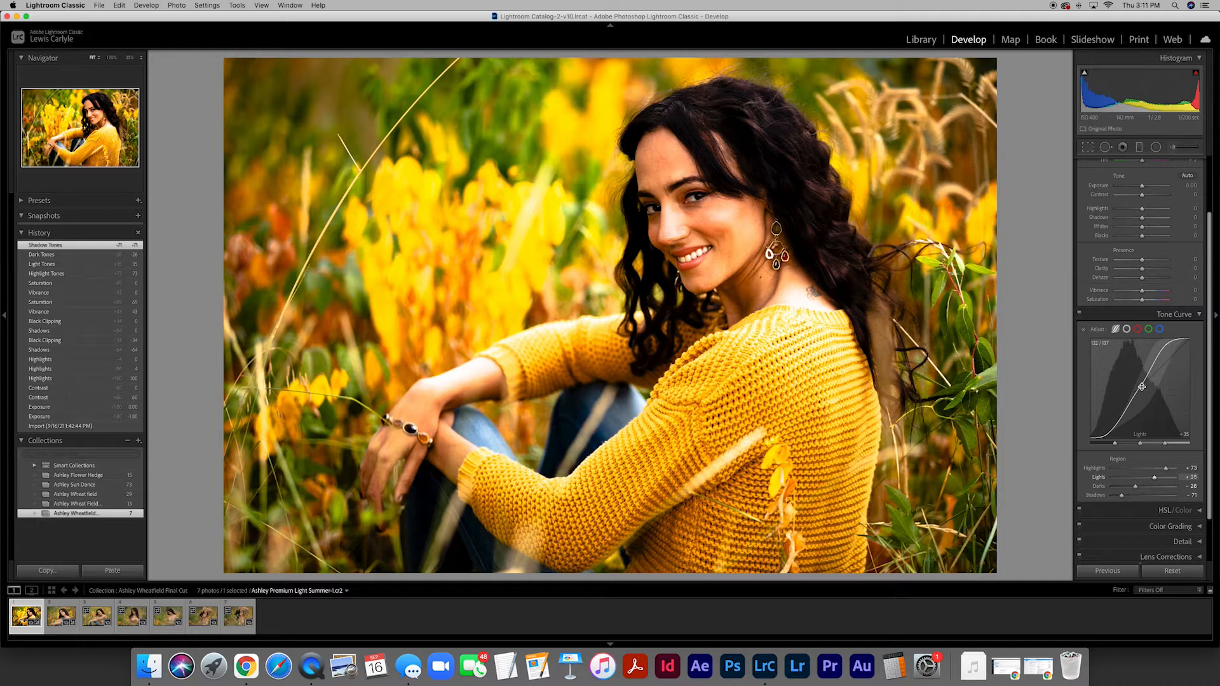
{"action": "left_click", "coordinate": [1189, 469]}
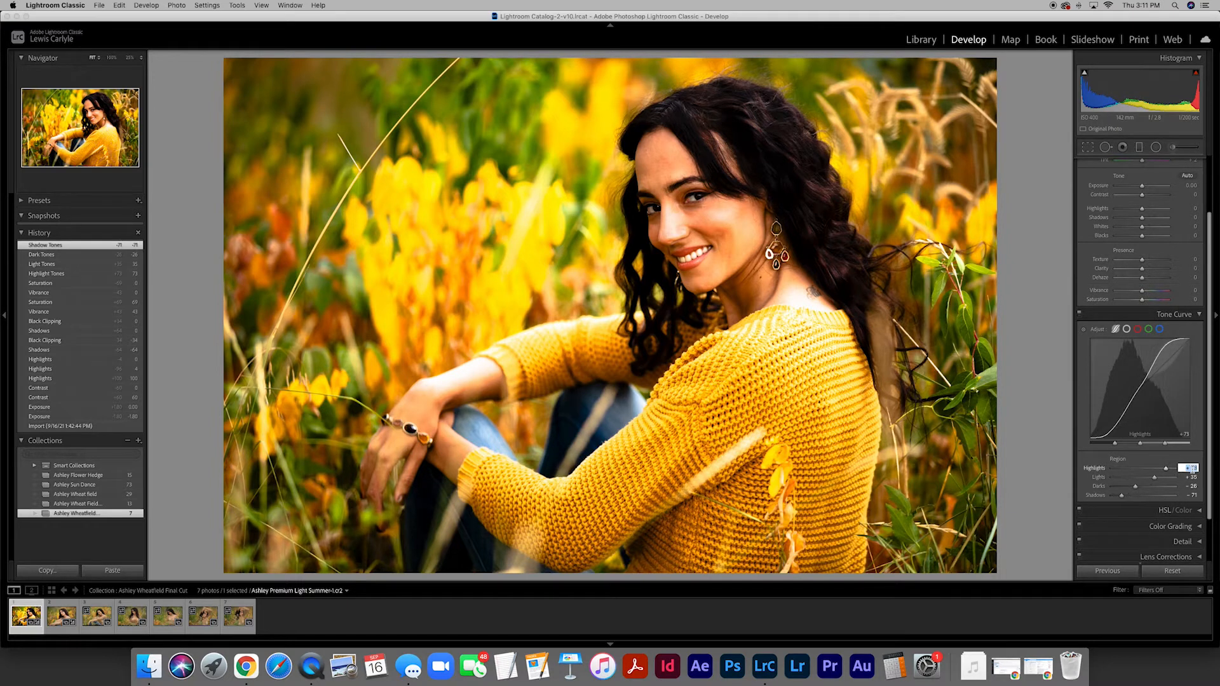
{"action": "type", "text": "0"}
{"action": "key", "text": "Tab"}
{"action": "type", "text": "0"}
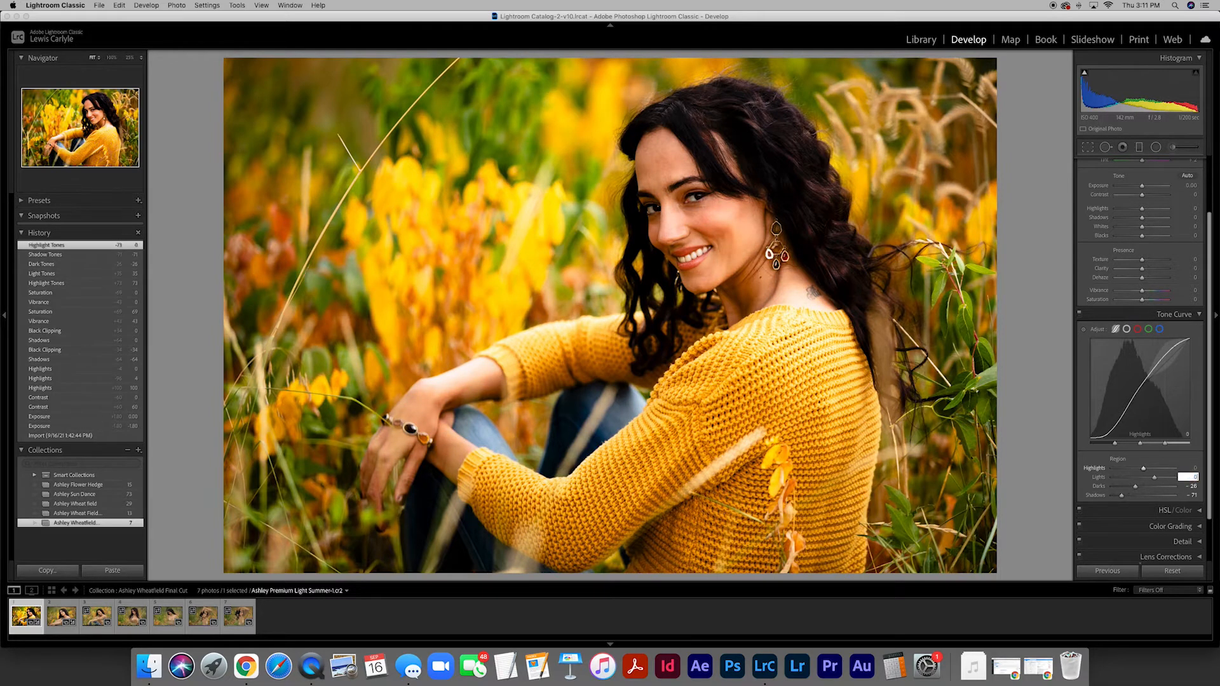
{"action": "key", "text": "Tab"}
{"action": "type", "text": "0"}
{"action": "key", "text": "Tab"}
{"action": "type", "text": "0"}
{"action": "key", "text": "Tab"}
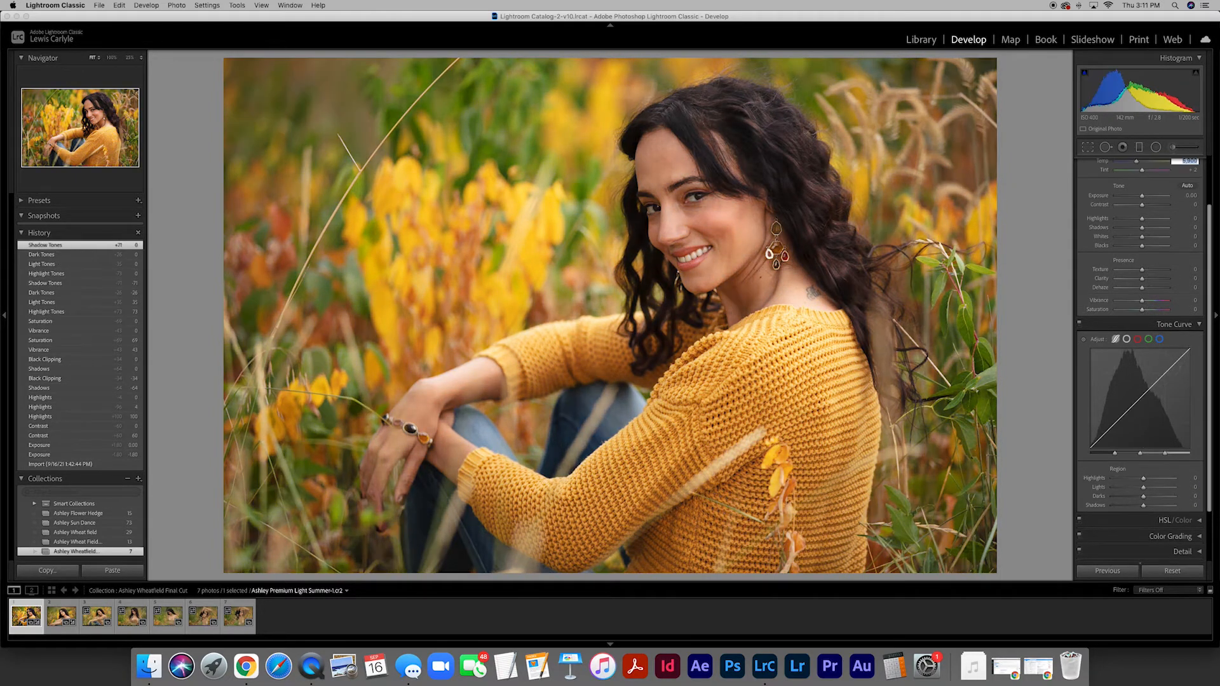
- Show the HSL Hue adjustments and try shifting the Yellow hue to both -100 and +100
{"action": "scroll", "coordinate": [1191, 470], "scroll_direction": "down", "scroll_amount": 3}
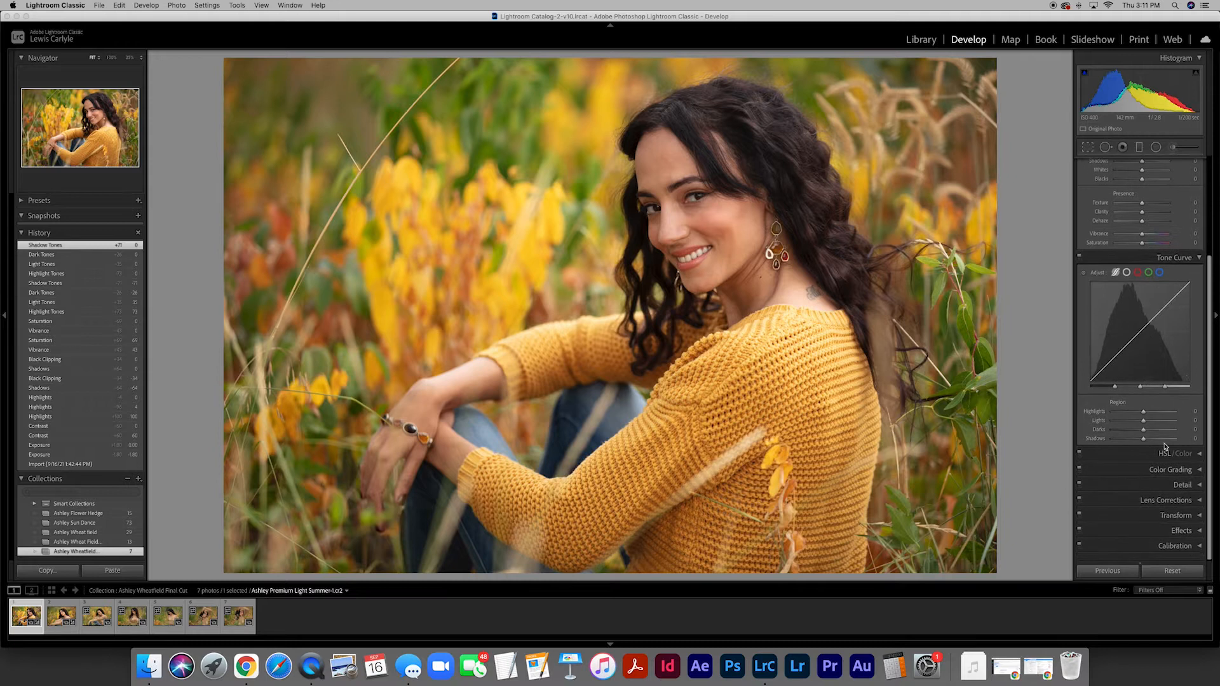
{"action": "left_click", "coordinate": [1196, 459]}
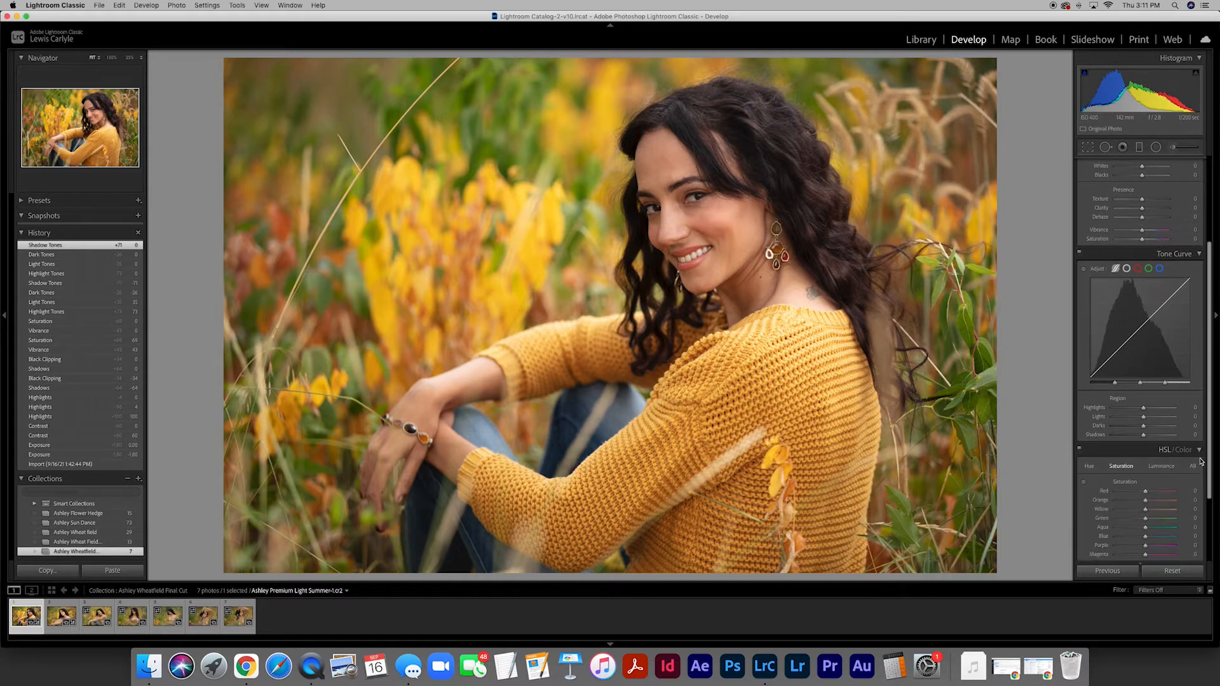
{"action": "scroll", "coordinate": [1153, 420], "scroll_direction": "down", "scroll_amount": 4}
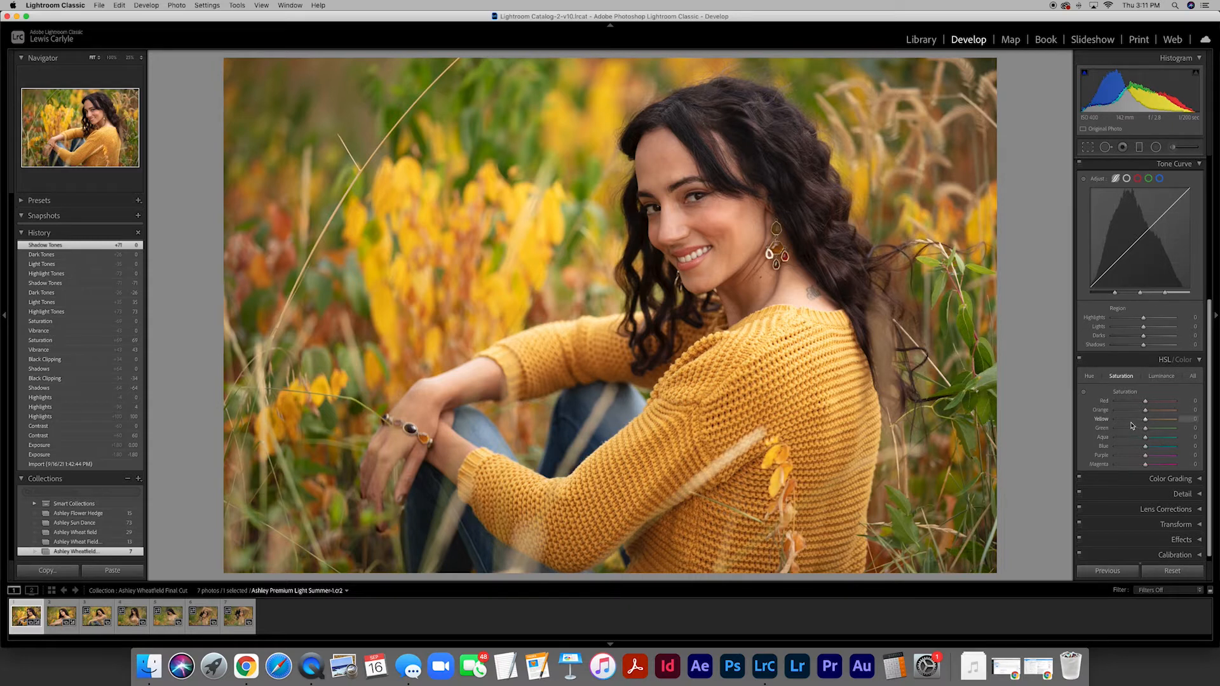
{"action": "left_click", "coordinate": [1089, 376]}
{"action": "left_click_drag", "start_coordinate": [1146, 421], "coordinate": [1104, 424]}
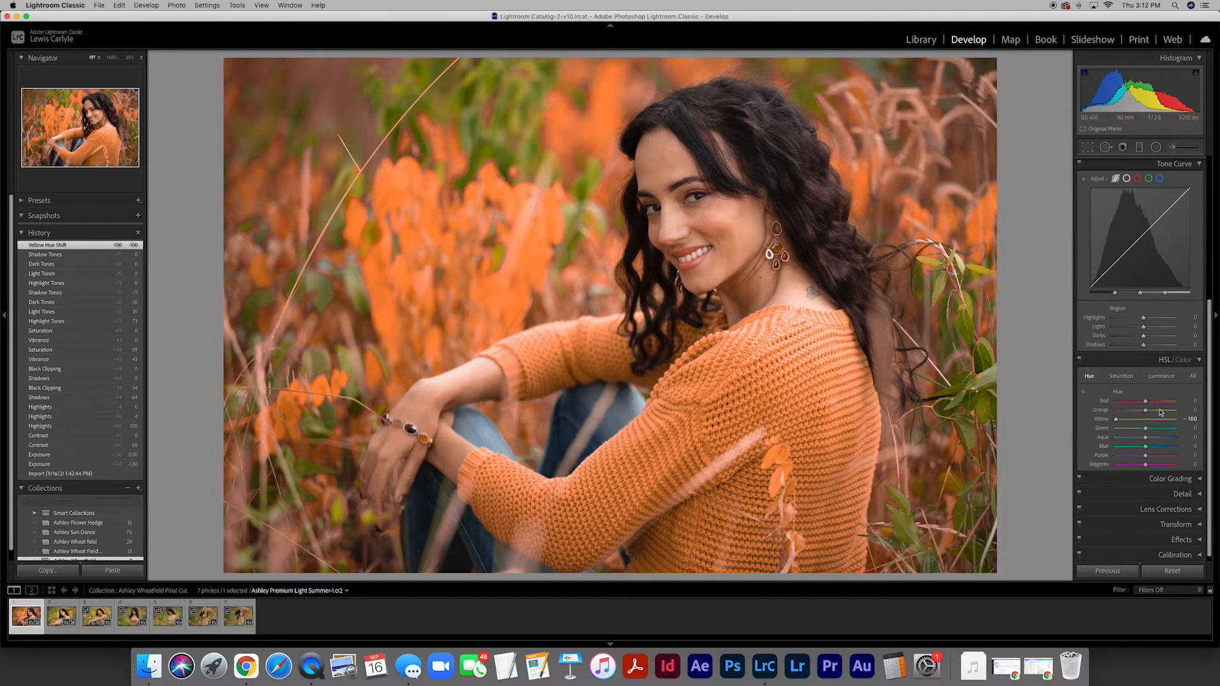
{"action": "left_click_drag", "start_coordinate": [1115, 420], "coordinate": [1202, 426]}
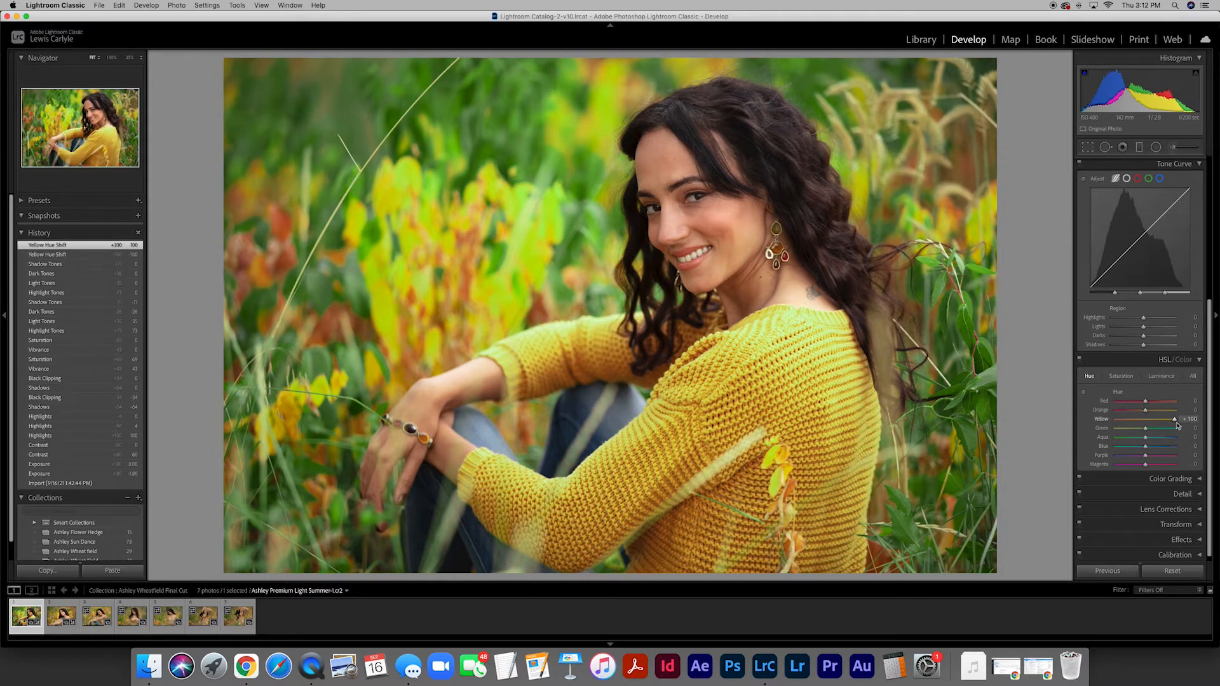
- Try the Orange hue at +100 and at -100, and reset the Orange and Yellow hues to 0
{"action": "mouse_move", "coordinate": [1176, 422]}
{"action": "left_mouse_down"}
{"action": "mouse_move", "coordinate": [1120, 414]}
{"action": "mouse_move", "coordinate": [1191, 413]}
{"action": "left_mouse_up"}
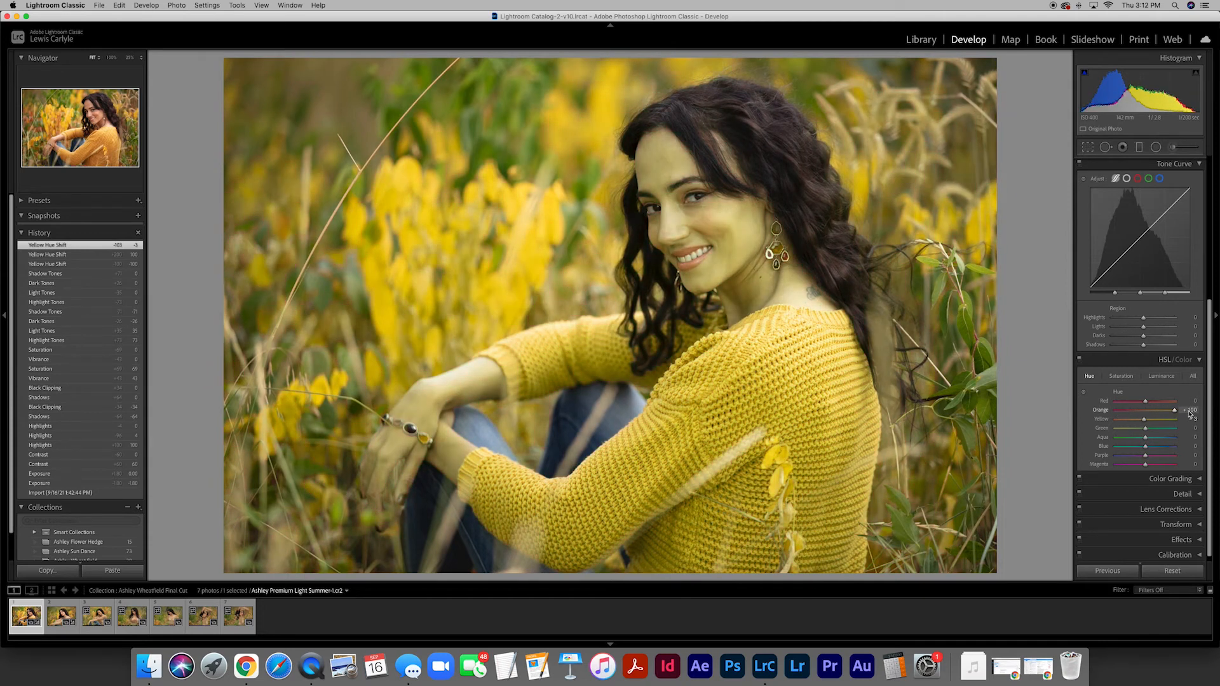
{"action": "left_click", "coordinate": [1189, 411]}
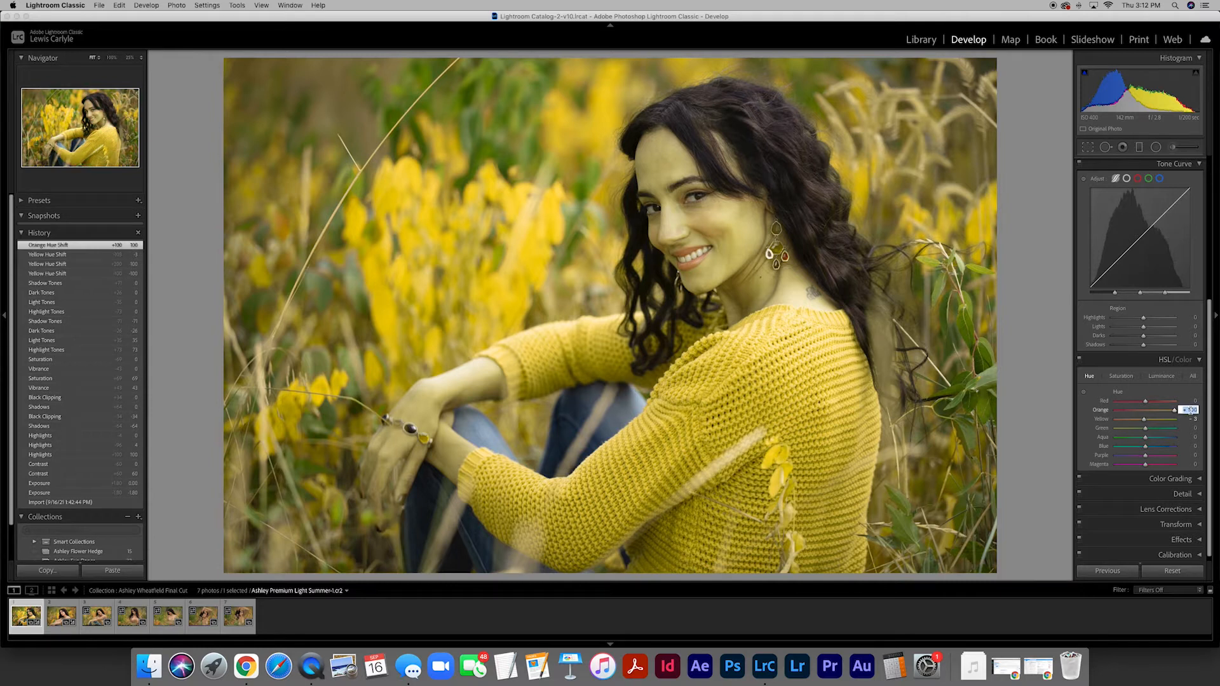
{"action": "type", "text": "0"}
{"action": "key", "text": "Tab"}
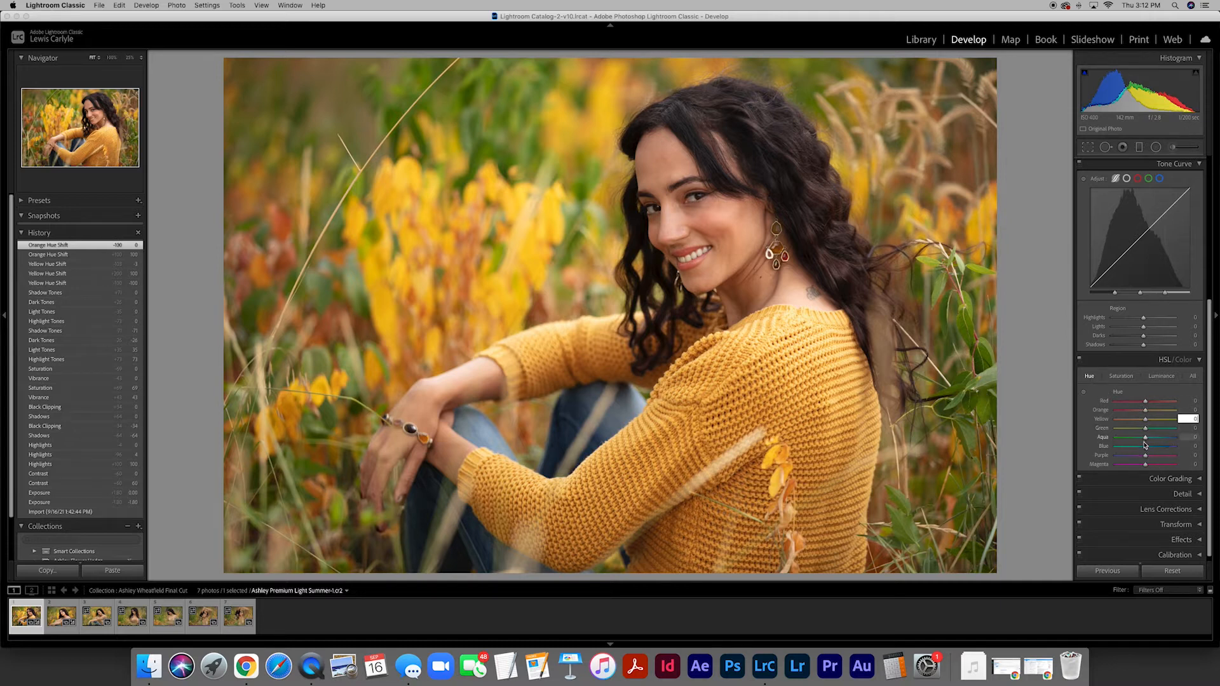
{"action": "left_click_drag", "start_coordinate": [1145, 410], "coordinate": [1112, 412]}
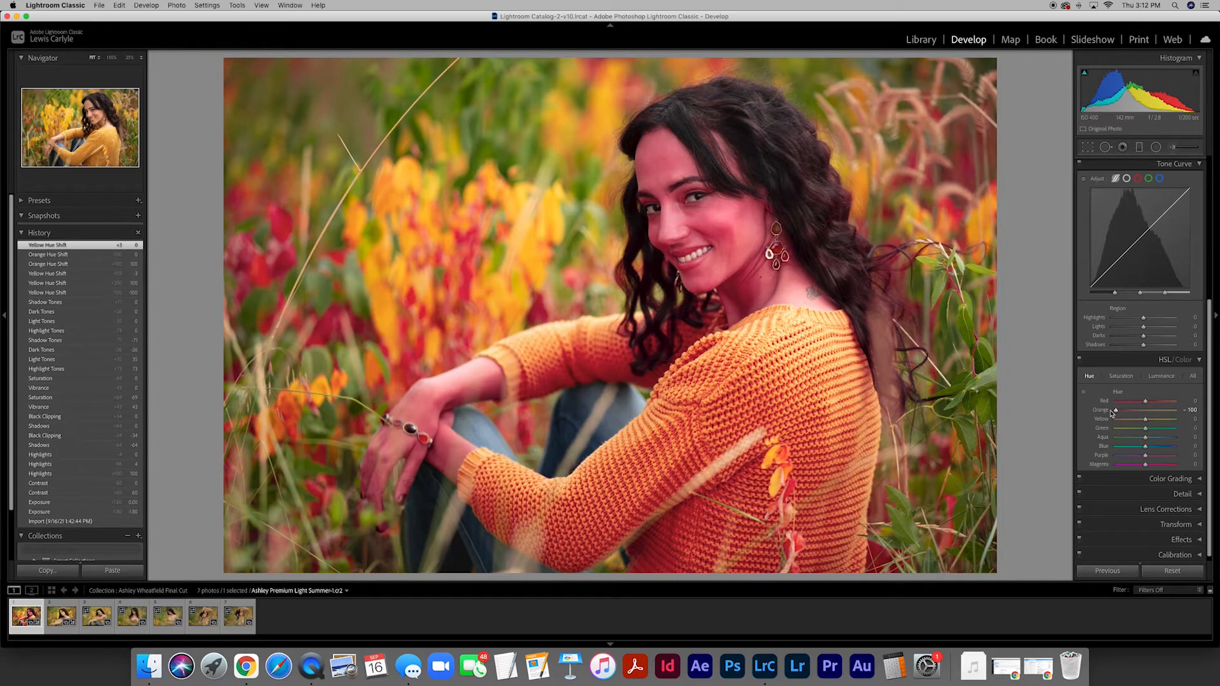
{"action": "left_click", "coordinate": [1190, 410]}
{"action": "type", "text": "0"}
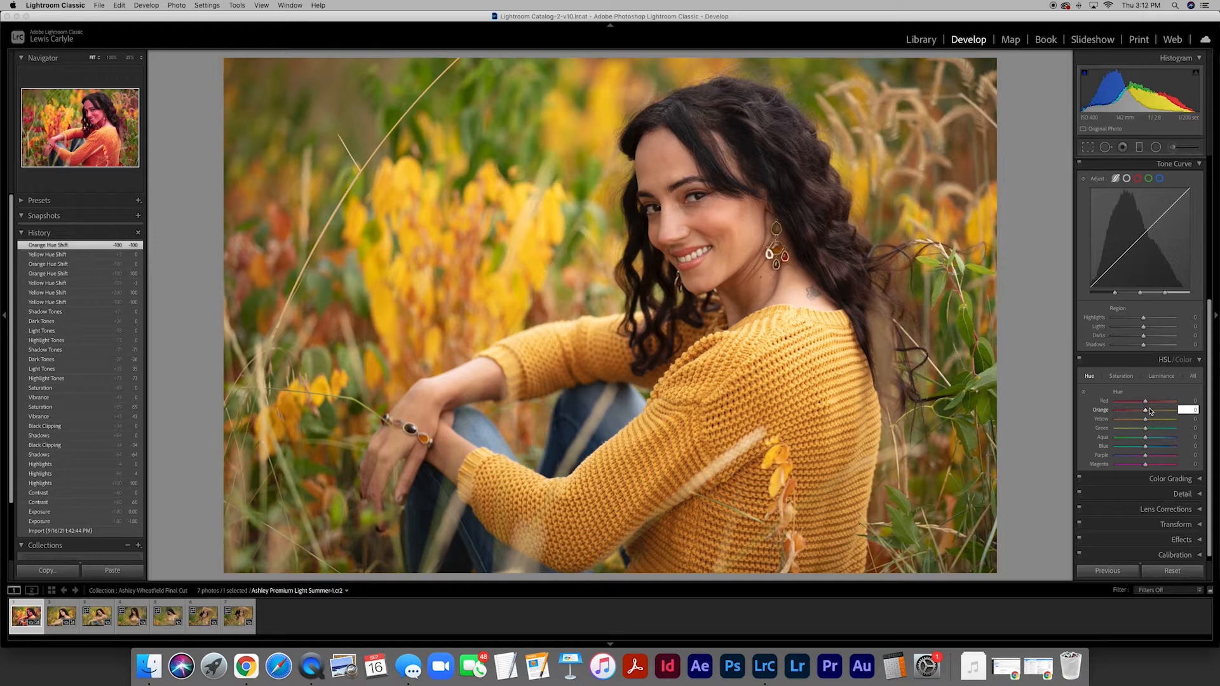
- Try the HSL Saturation of Orange at -100 and at +100, and reset it to 0
{"action": "left_click", "coordinate": [1121, 376]}
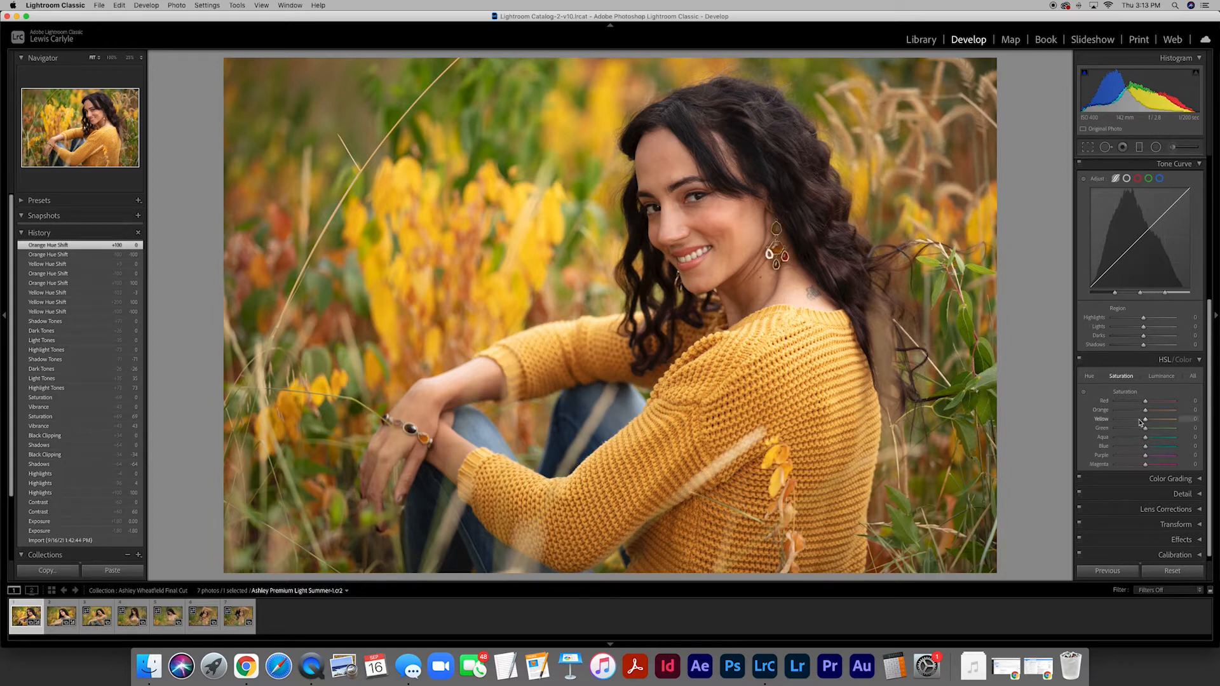
{"action": "left_click_drag", "start_coordinate": [1145, 411], "coordinate": [1093, 414]}
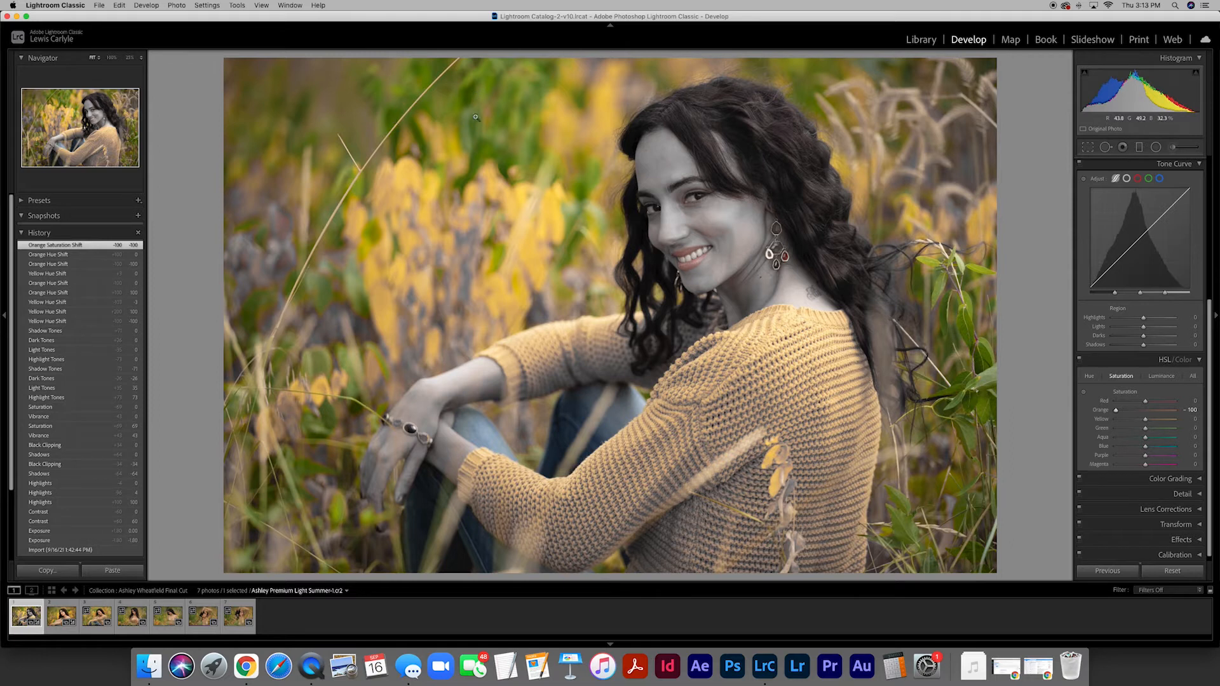
{"action": "left_click_drag", "start_coordinate": [1117, 413], "coordinate": [1191, 414]}
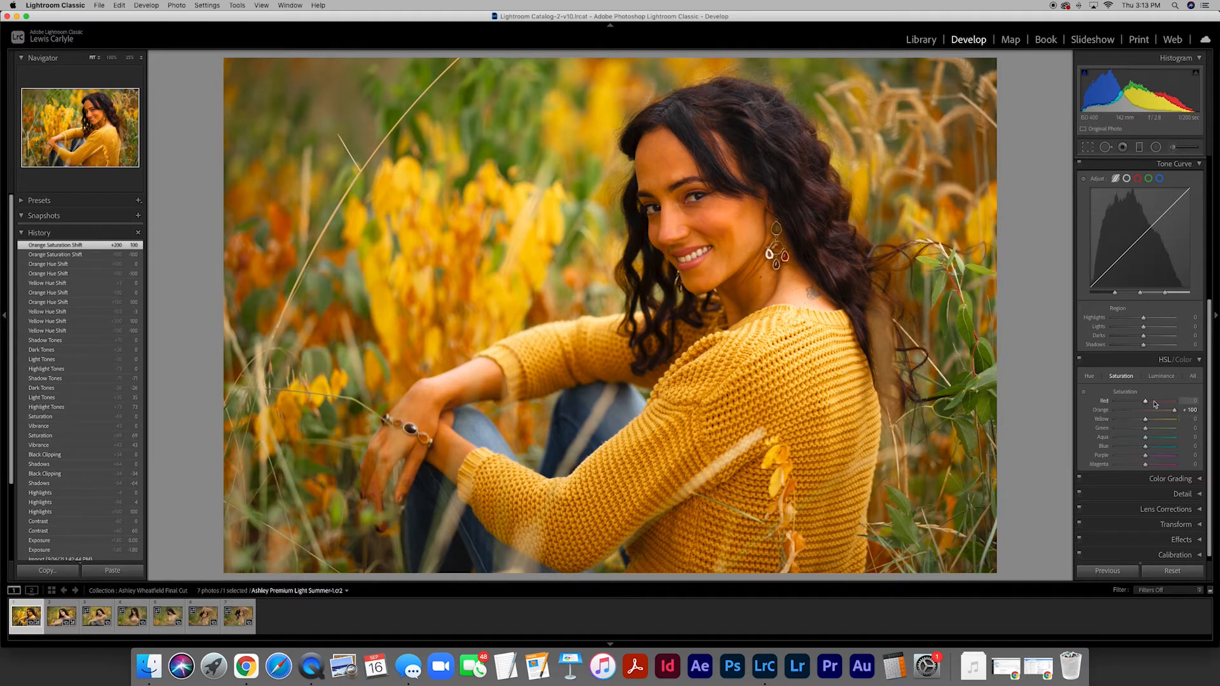
{"action": "left_click", "coordinate": [1191, 410]}
{"action": "type", "text": "0"}
{"action": "key", "text": "Return"}
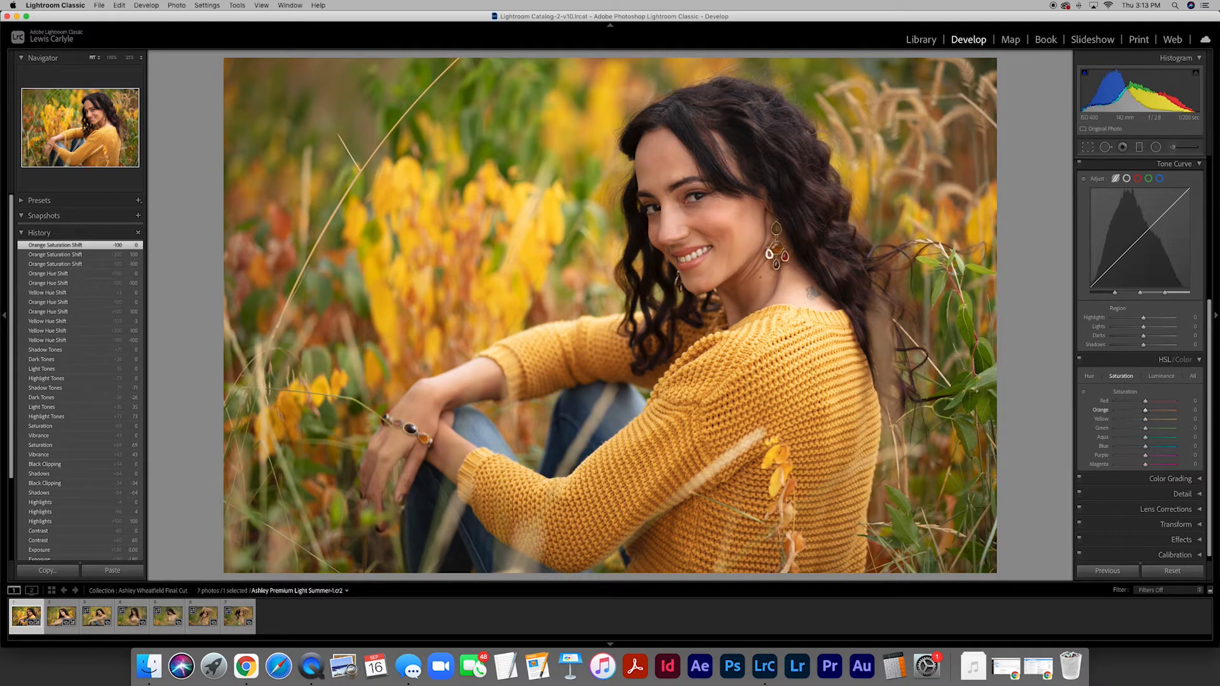
- Try the HSL Luminance of Orange at -92 and at +100, and reset it to 0
{"action": "left_click", "coordinate": [1162, 377]}
{"action": "left_click_drag", "start_coordinate": [1146, 413], "coordinate": [1118, 413]}
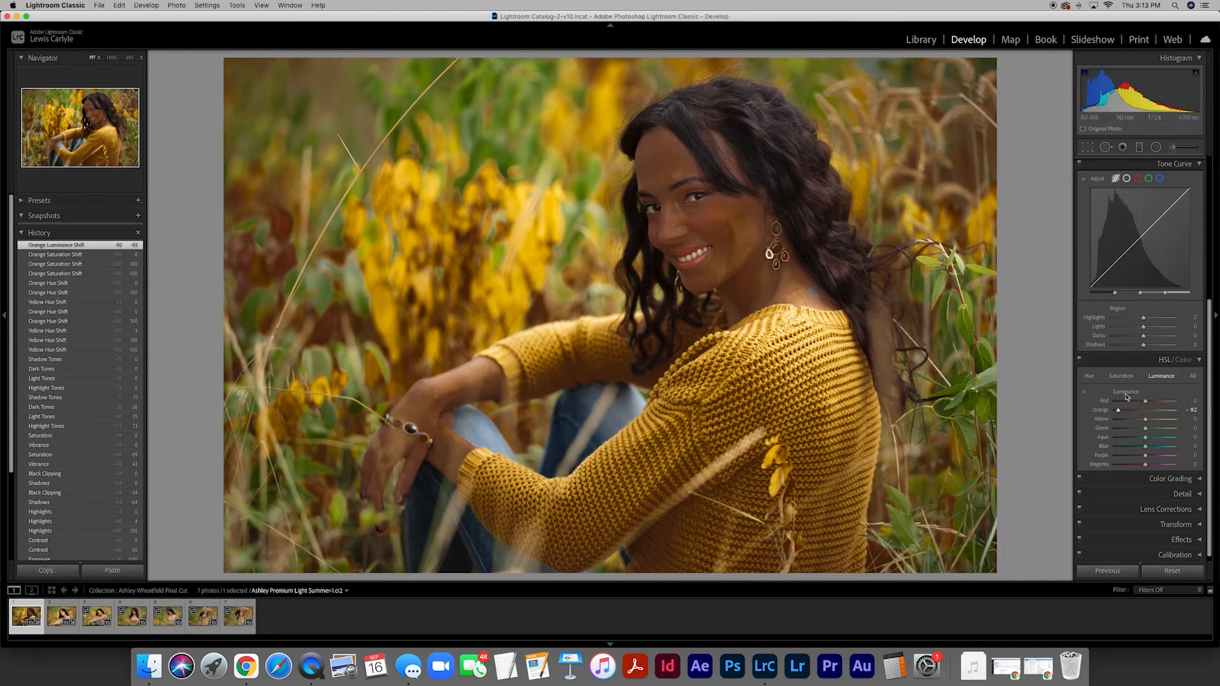
{"action": "left_click_drag", "start_coordinate": [1119, 411], "coordinate": [1186, 411]}
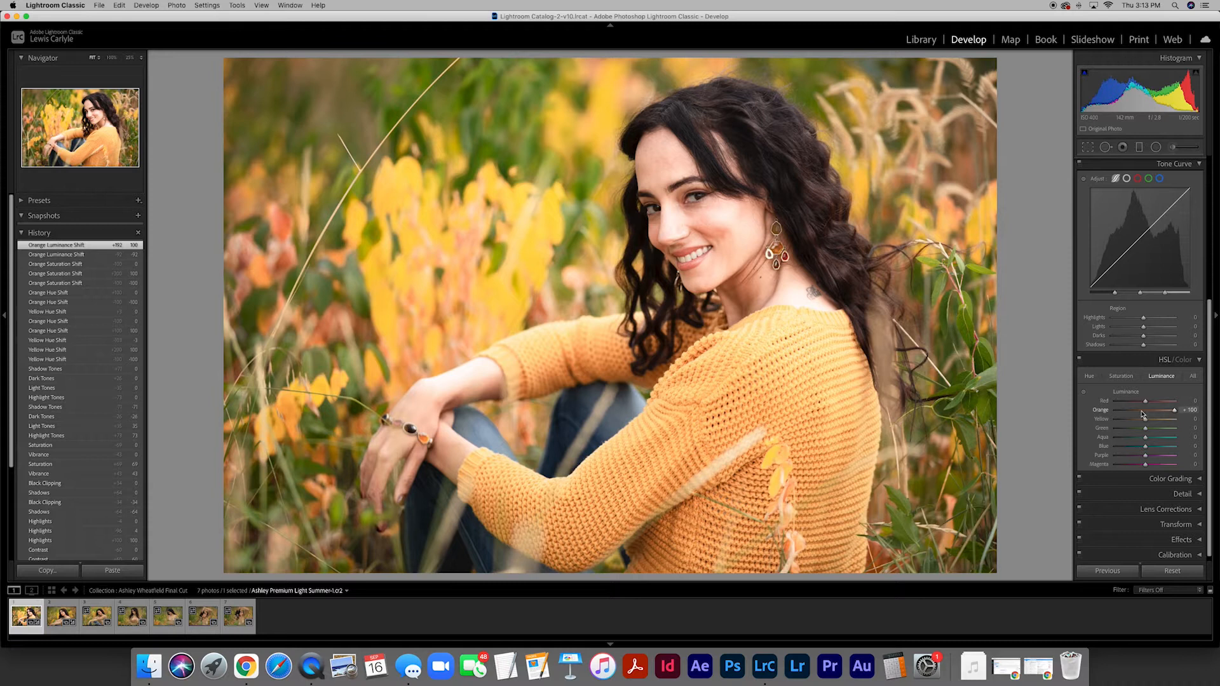
{"action": "left_click", "coordinate": [1188, 410]}
{"action": "type", "text": "0"}
{"action": "key", "text": "Return"}
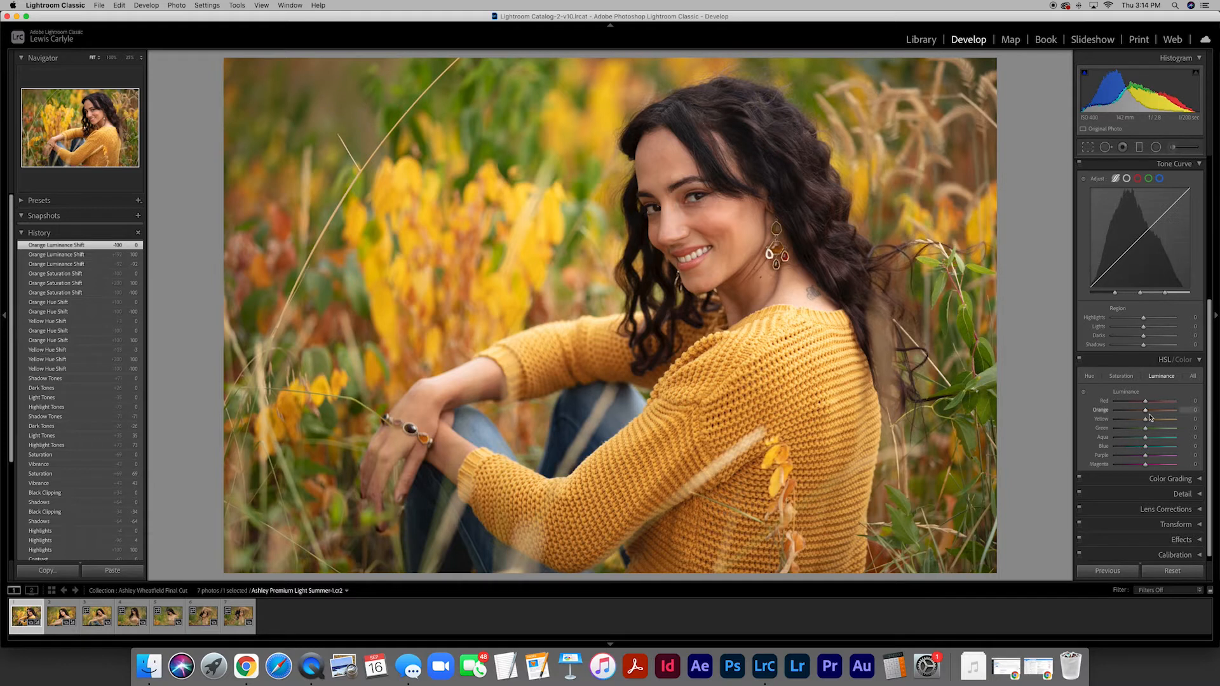
- Try a milder Orange Luminance of +44 and reset it to 0
{"action": "mouse_move", "coordinate": [1145, 411]}
{"action": "left_mouse_down"}
{"action": "mouse_move", "coordinate": [1125, 412]}
{"action": "mouse_move", "coordinate": [1162, 412]}
{"action": "mouse_move", "coordinate": [1124, 412]}
{"action": "mouse_move", "coordinate": [1158, 412]}
{"action": "left_mouse_up"}
{"action": "left_click", "coordinate": [1185, 410]}
{"action": "type", "text": "0"}
{"action": "key", "text": "Return"}
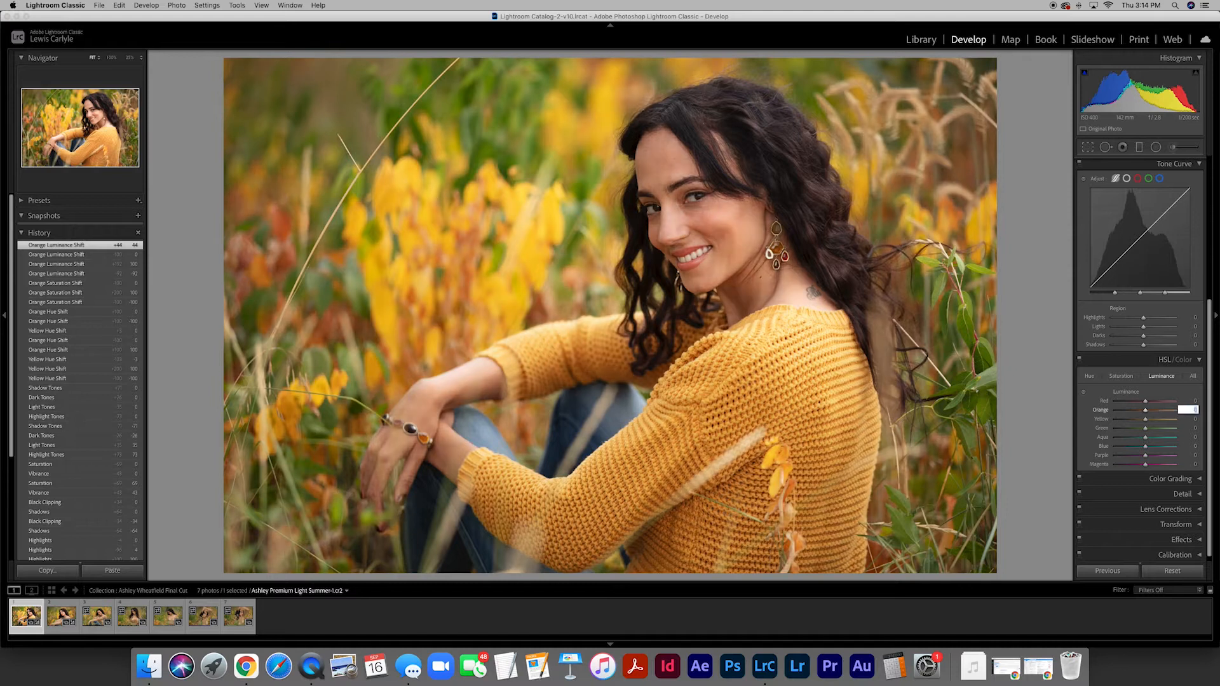
- Show the Lens Corrections profile settings, toggle Enable Profile Corrections on and off to compare, and leave it off
{"action": "scroll", "coordinate": [1174, 444], "scroll_direction": "down", "scroll_amount": 1}
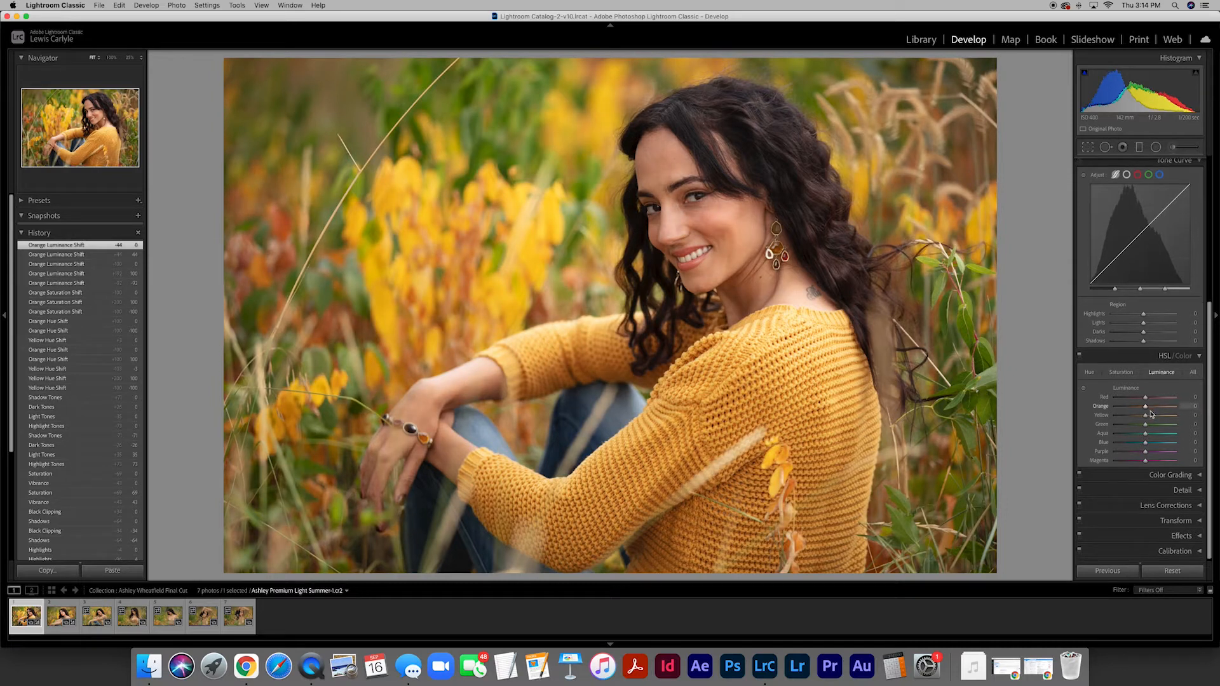
{"action": "left_click", "coordinate": [1200, 506]}
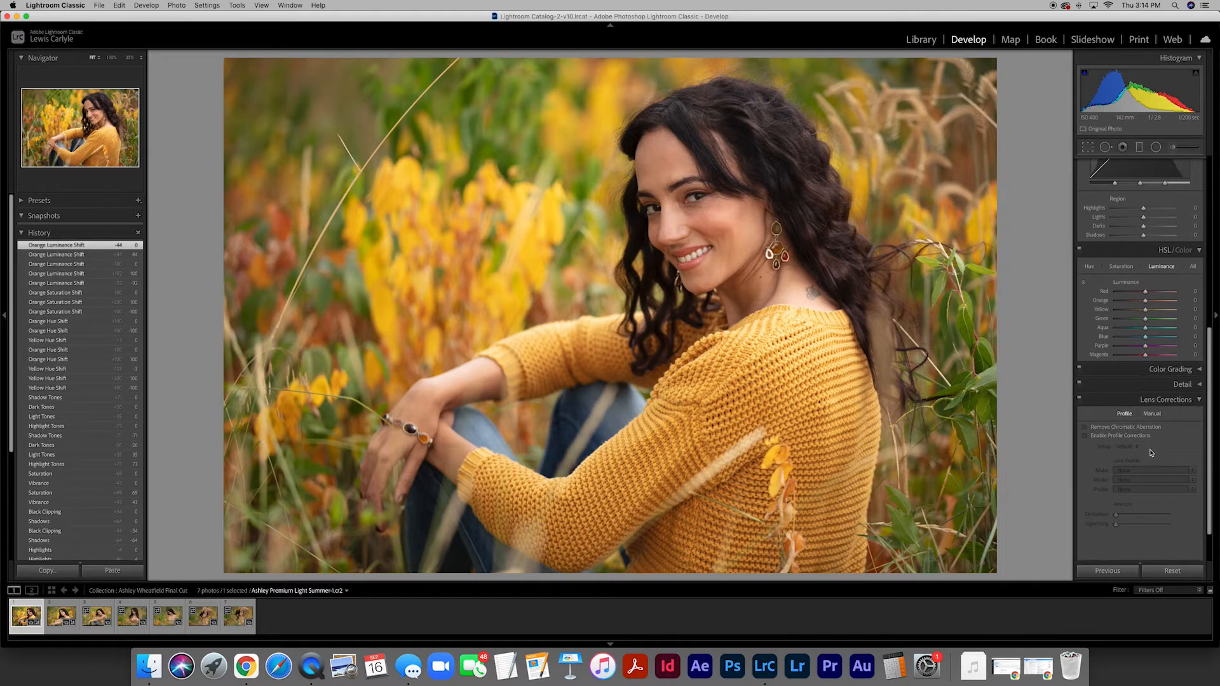
{"action": "scroll", "coordinate": [1151, 454], "scroll_direction": "down", "scroll_amount": 3}
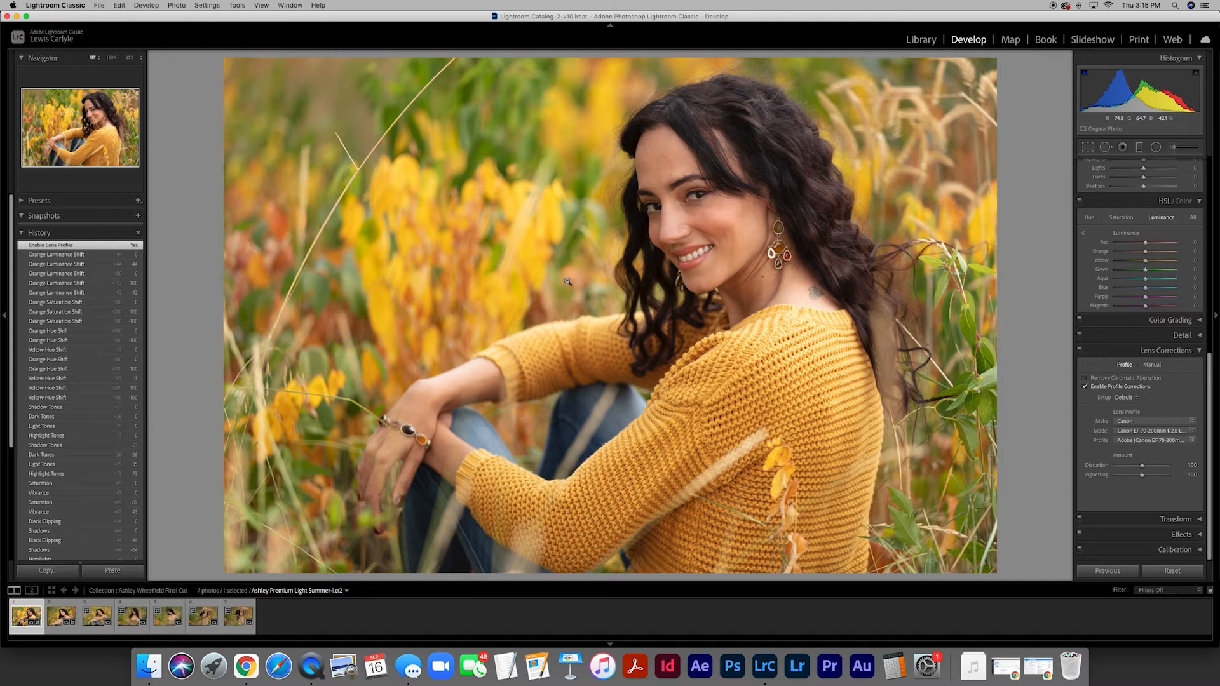
{"action": "left_click", "coordinate": [1086, 387]}
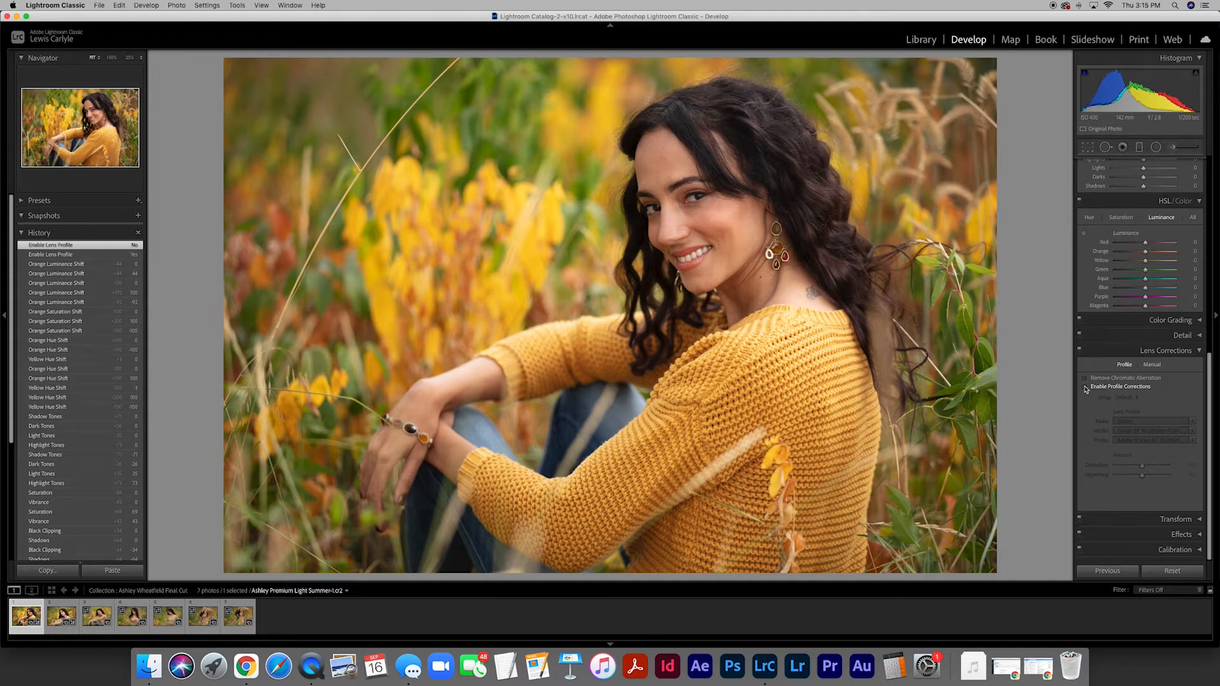
{"action": "left_click", "coordinate": [1086, 388]}
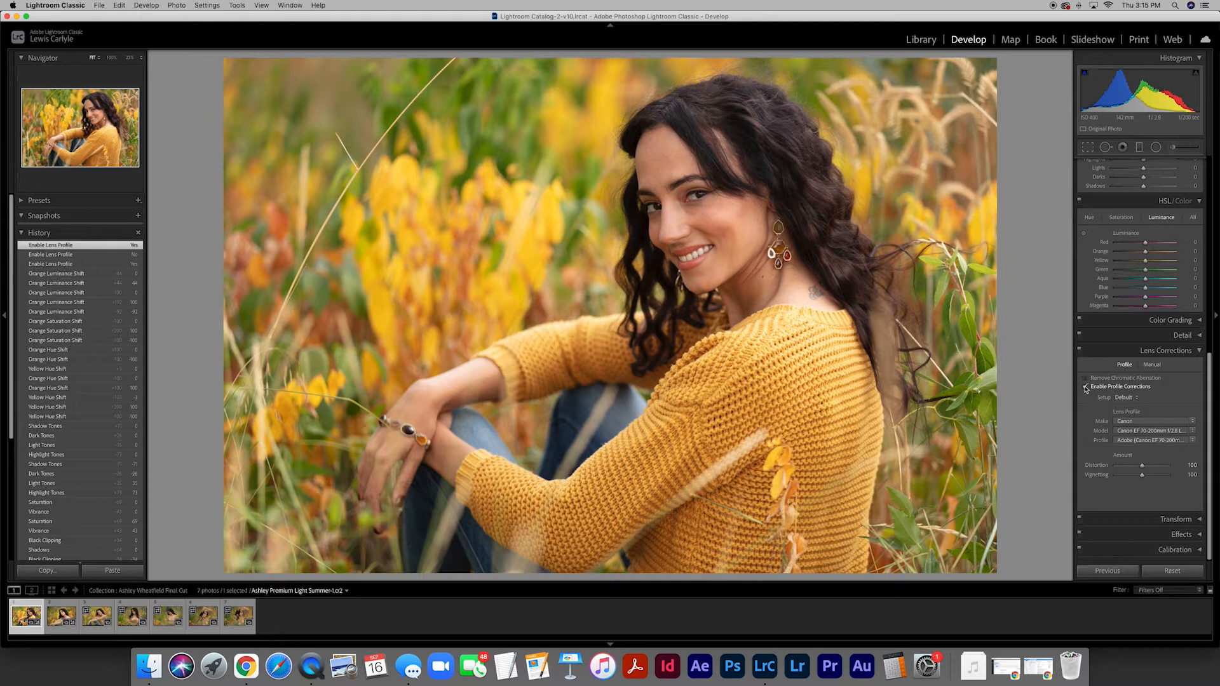
{"action": "left_click", "coordinate": [1085, 386]}
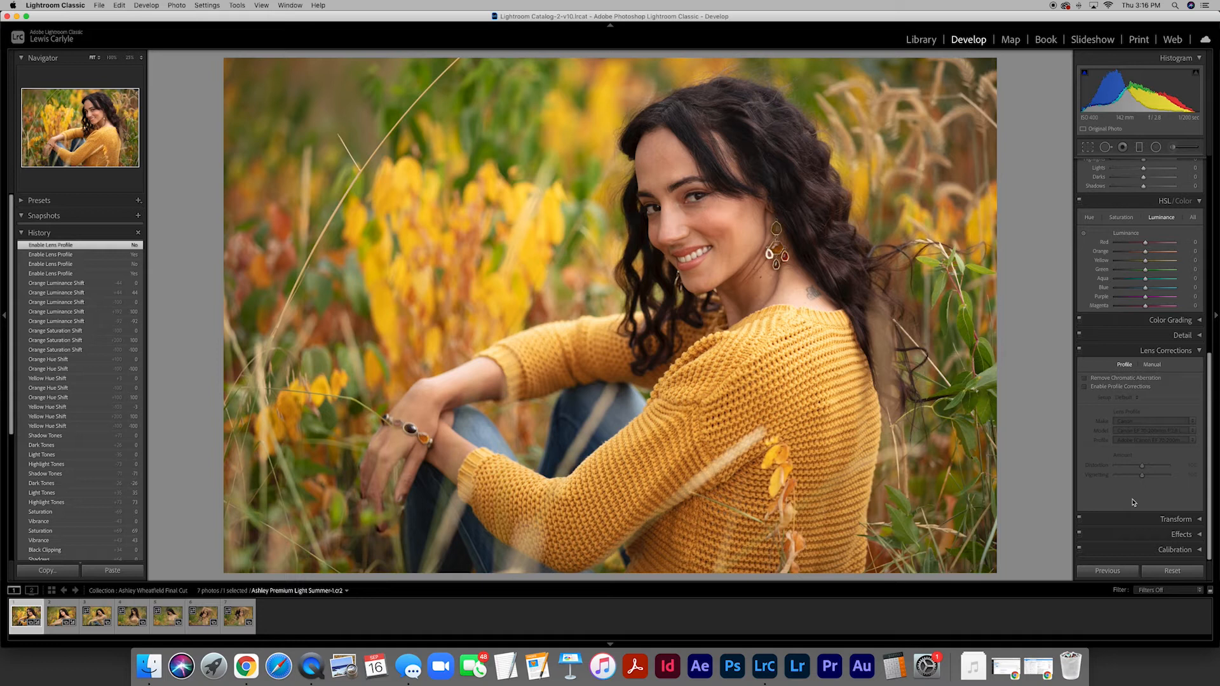
- Draw a circular radial filter over the woman's face and centre it near her eye
{"action": "scroll", "coordinate": [1133, 502], "scroll_direction": "up", "scroll_amount": 10}
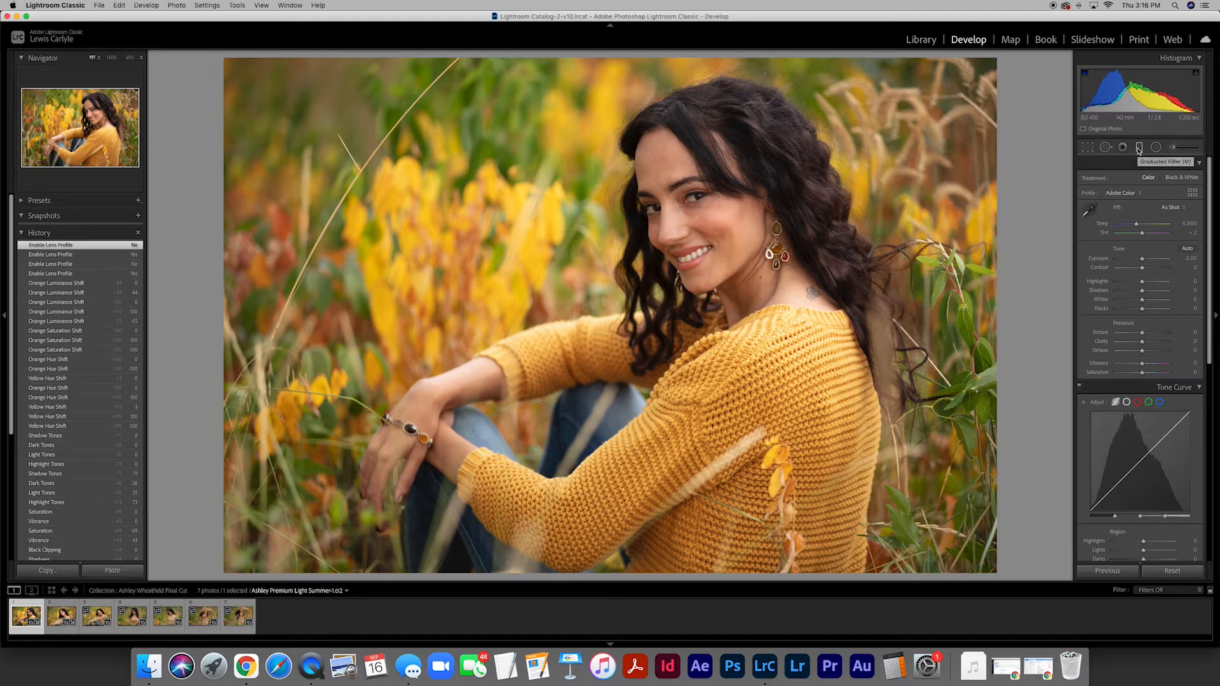
{"action": "left_click", "coordinate": [1155, 147]}
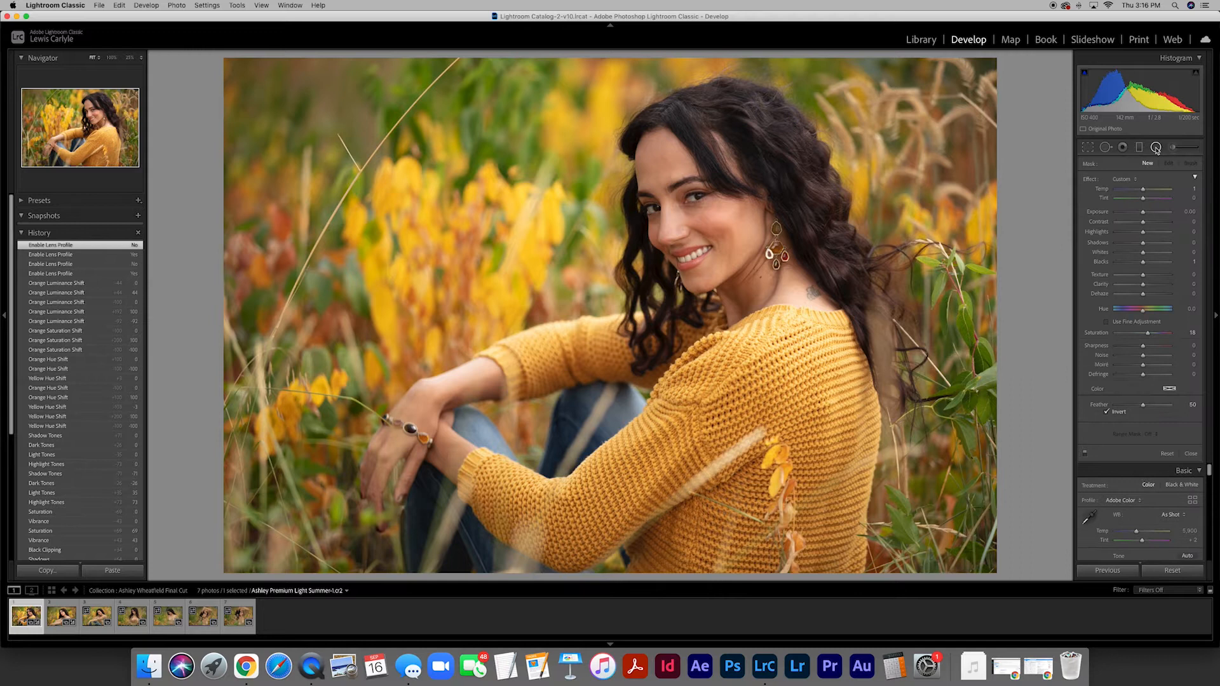
{"action": "left_click_drag", "start_coordinate": [692, 197], "coordinate": [746, 250]}
{"action": "left_click_drag", "start_coordinate": [693, 197], "coordinate": [703, 199]}
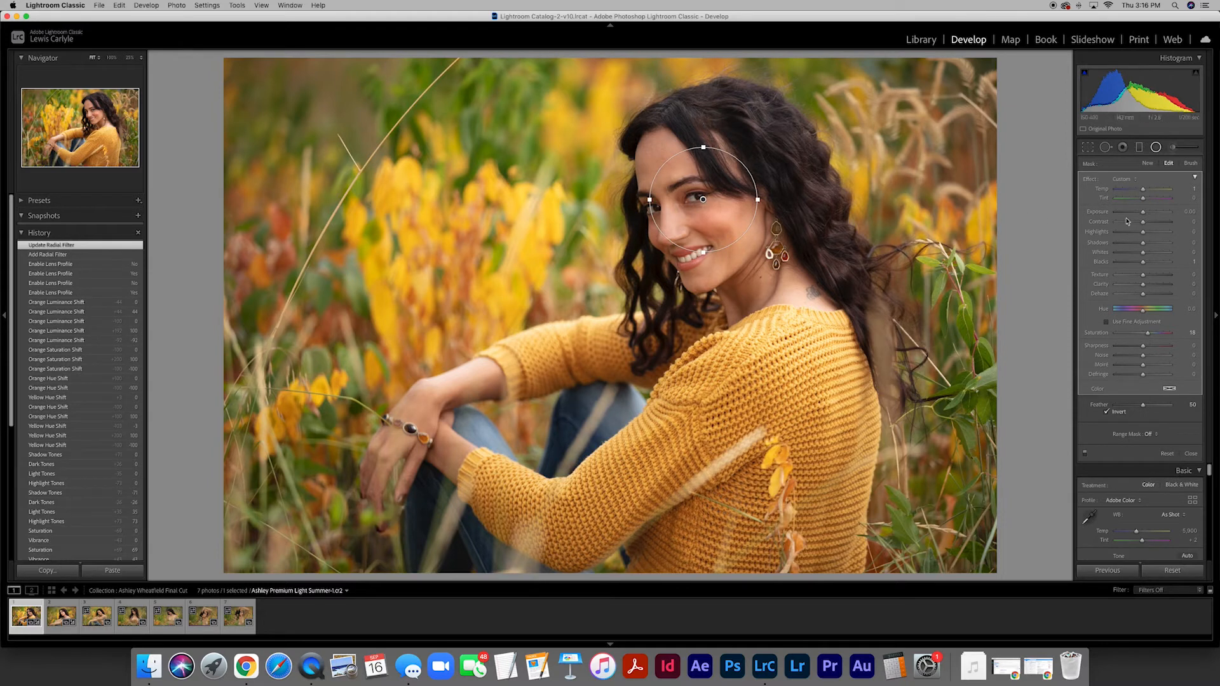
- Try the radial filter's Exposure at 0.48, reset it to 0 and close the filter settings
{"action": "mouse_move", "coordinate": [1143, 212]}
{"action": "left_mouse_down"}
{"action": "mouse_move", "coordinate": [1172, 214]}
{"action": "mouse_move", "coordinate": [1099, 215]}
{"action": "mouse_move", "coordinate": [1171, 213]}
{"action": "mouse_move", "coordinate": [1133, 213]}
{"action": "mouse_move", "coordinate": [1158, 214]}
{"action": "mouse_move", "coordinate": [1147, 215]}
{"action": "left_mouse_up"}
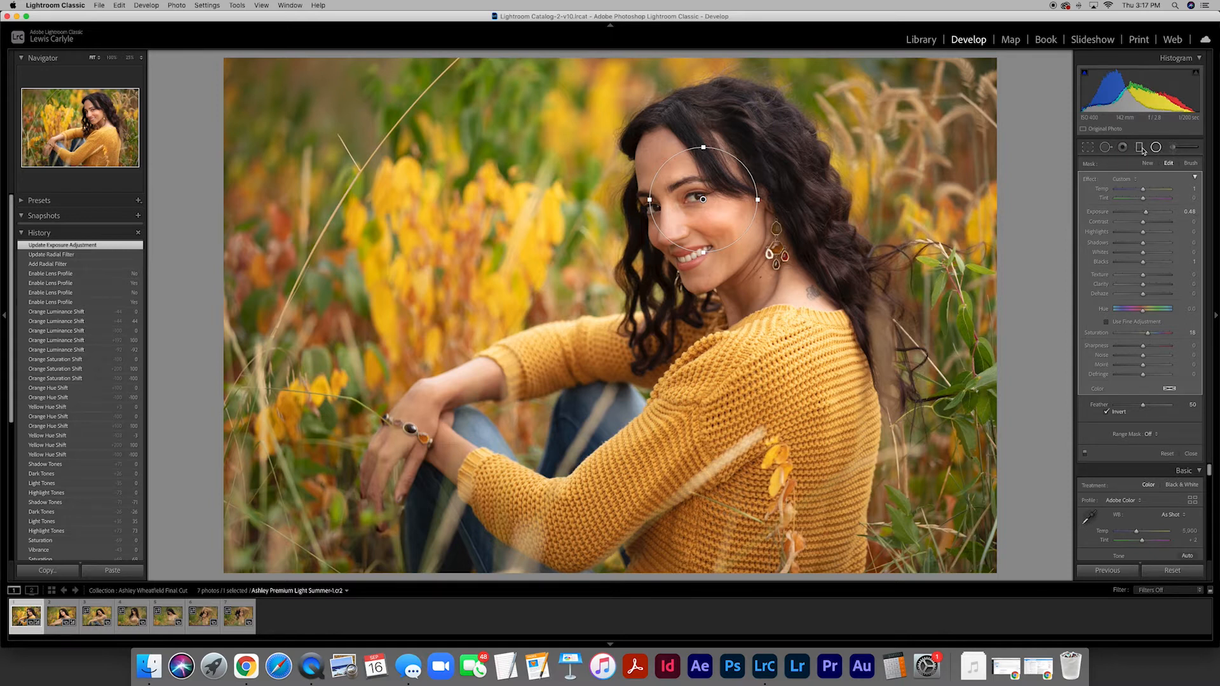
{"action": "left_click", "coordinate": [1189, 212]}
{"action": "type", "text": "0"}
{"action": "key", "text": "Return"}
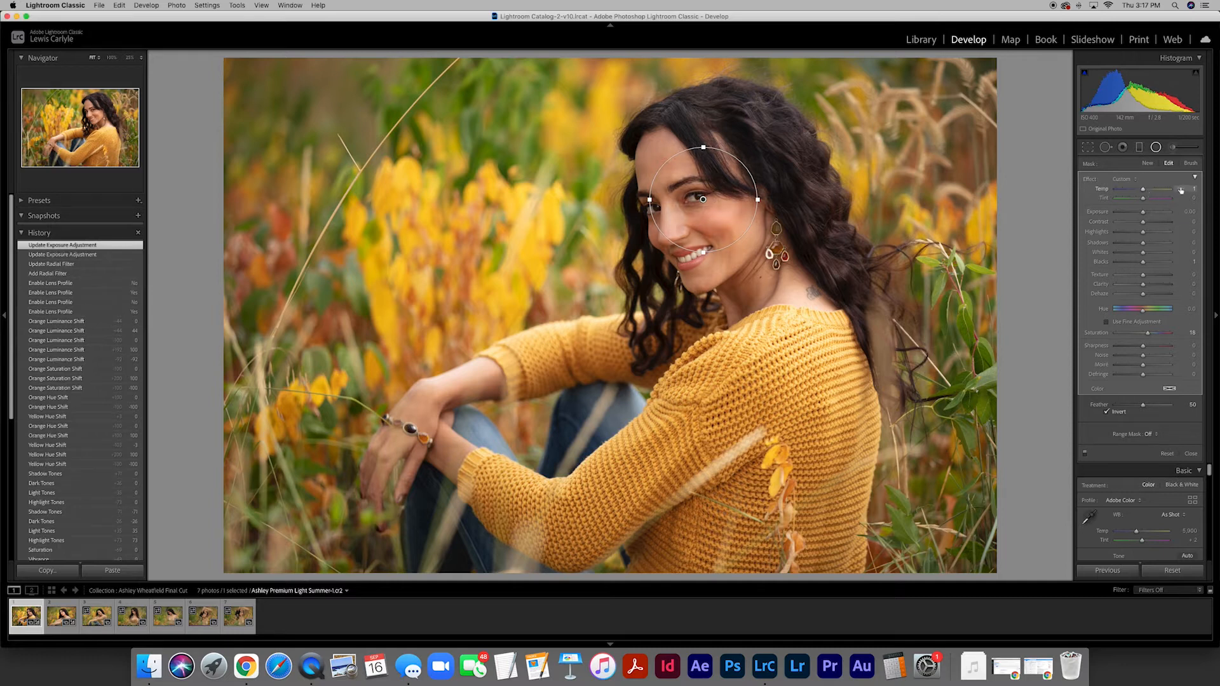
{"action": "left_click", "coordinate": [1189, 454]}
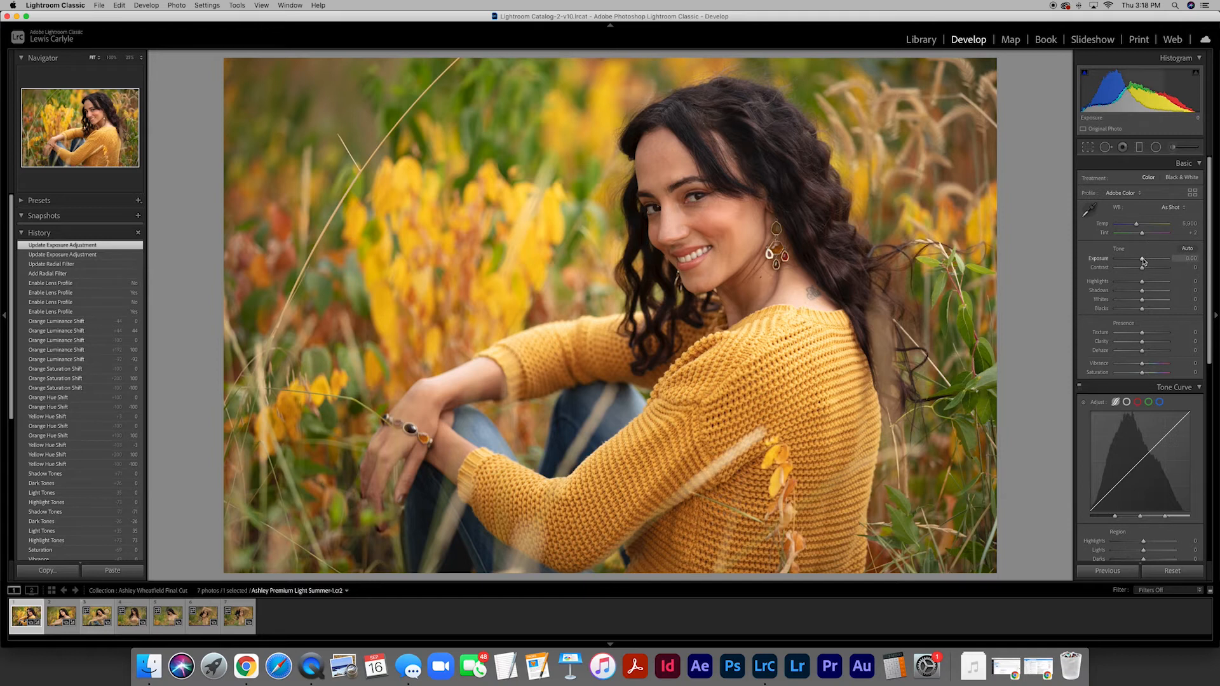
- Try Exposure between +3.30 and +2.60 with Highlights +66, Shadows +46, Whites -44, Blacks -72, Vibrance +18 and Saturation +49
{"action": "left_click_drag", "start_coordinate": [1143, 261], "coordinate": [1159, 260]}
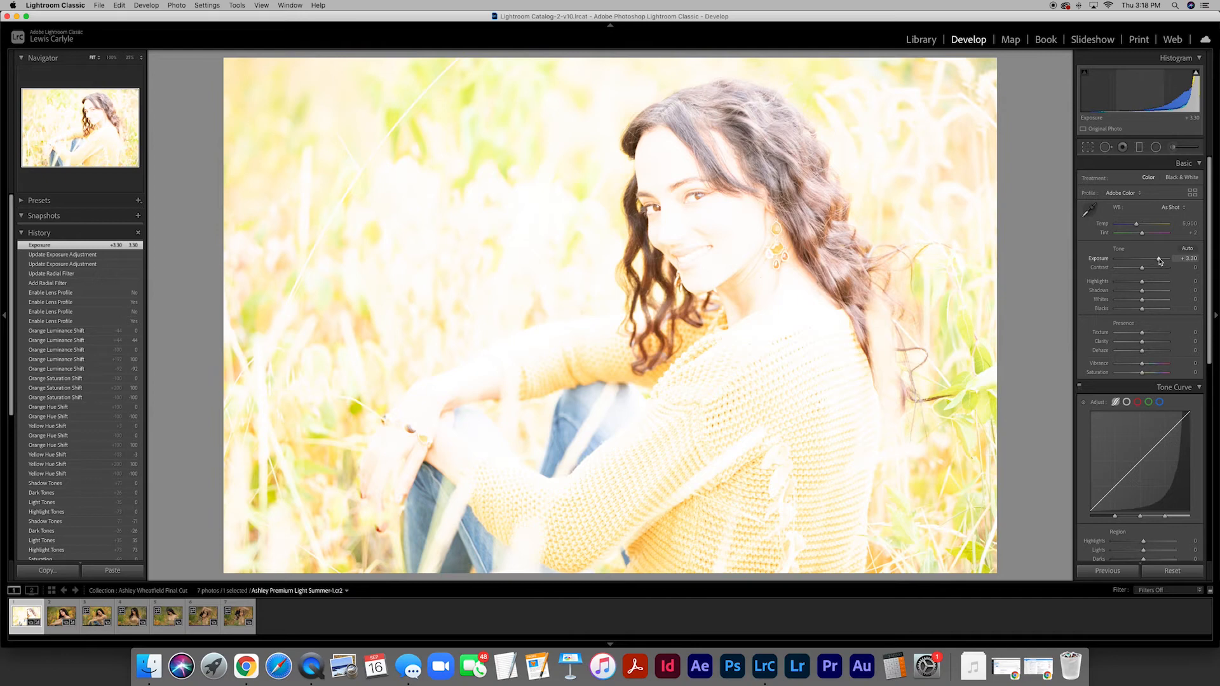
{"action": "mouse_move", "coordinate": [1159, 260]}
{"action": "left_mouse_down"}
{"action": "mouse_move", "coordinate": [1125, 260]}
{"action": "mouse_move", "coordinate": [1157, 263]}
{"action": "left_mouse_up"}
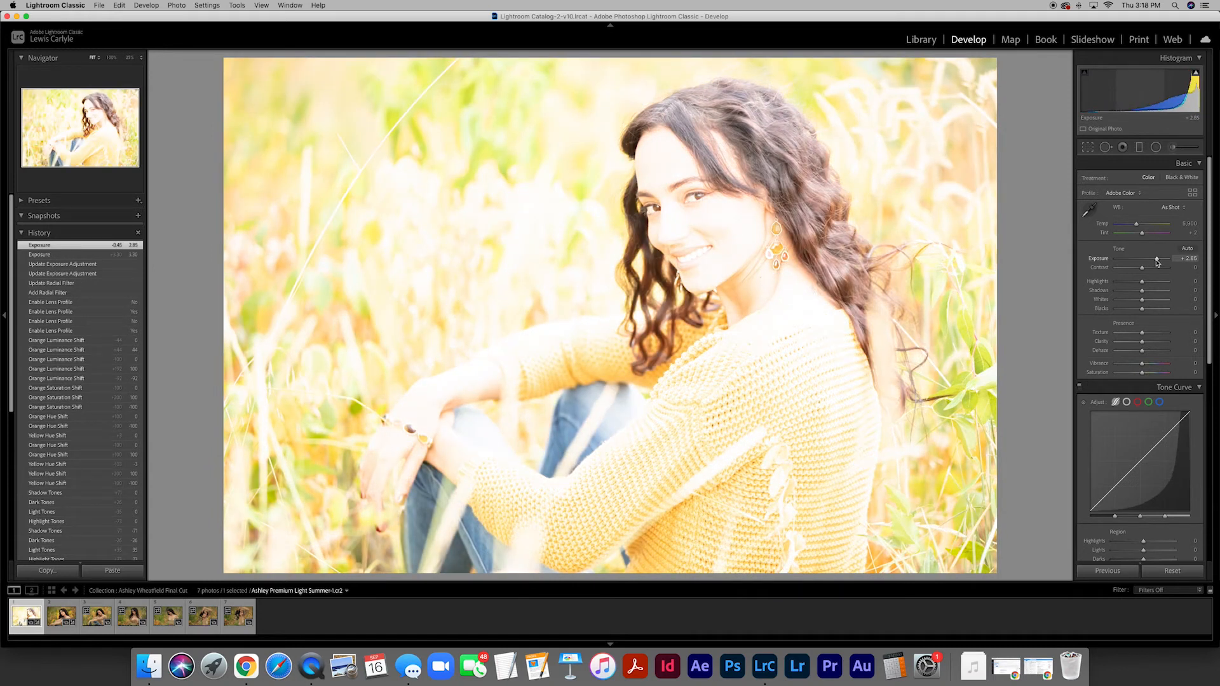
{"action": "left_click_drag", "start_coordinate": [1157, 261], "coordinate": [1130, 299]}
{"action": "left_click_drag", "start_coordinate": [1148, 259], "coordinate": [1155, 259]}
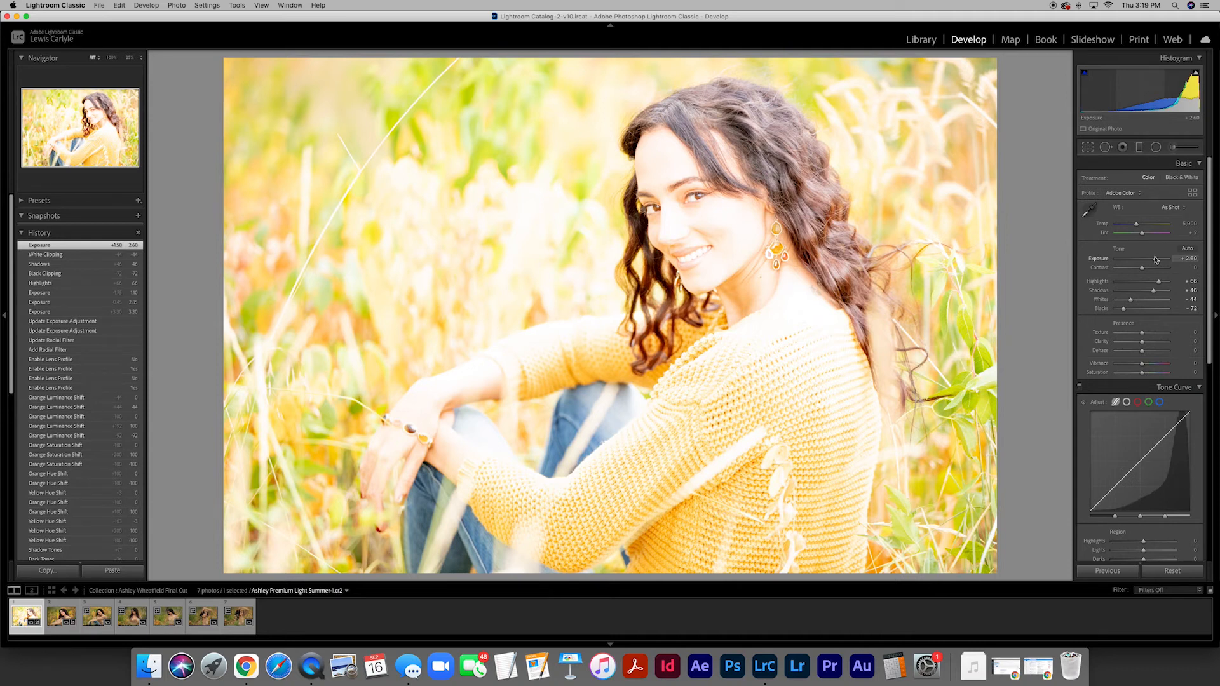
{"action": "left_click_drag", "start_coordinate": [1142, 363], "coordinate": [1156, 373]}
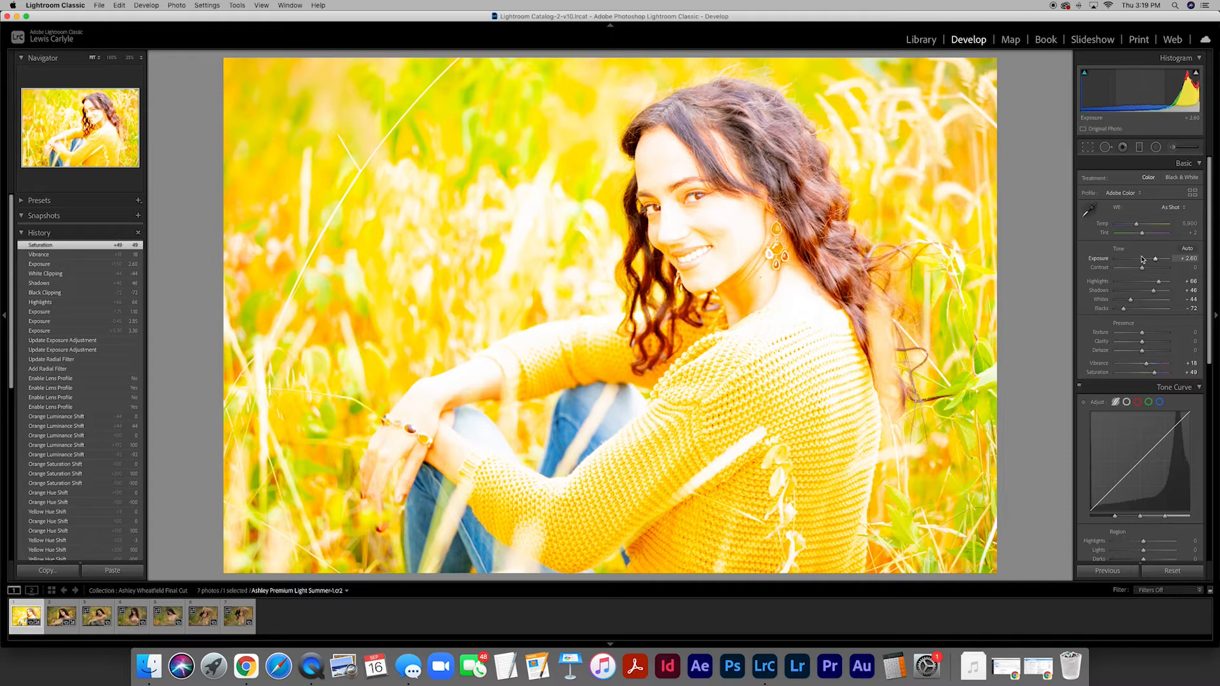
- Darken the photo to Exposure -2.80, and reset all of its Develop settings
{"action": "left_click_drag", "start_coordinate": [1155, 259], "coordinate": [1138, 261]}
{"action": "left_click_drag", "start_coordinate": [1144, 262], "coordinate": [1126, 260]}
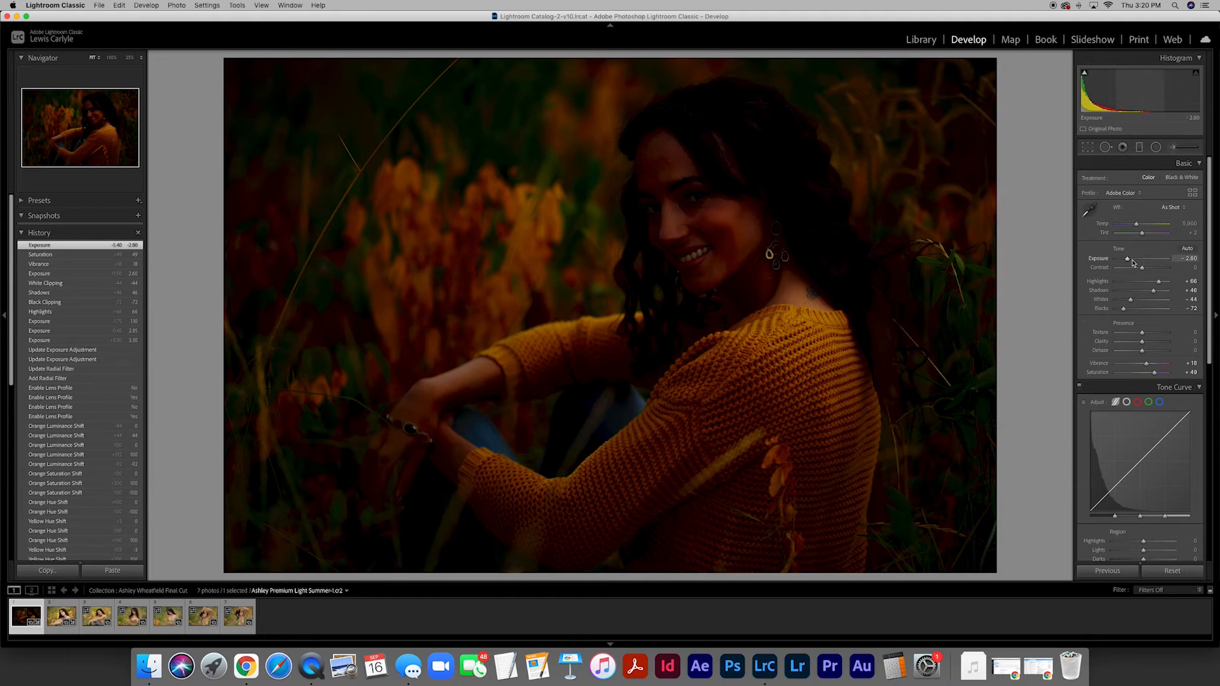
{"action": "left_click", "coordinate": [1171, 571]}
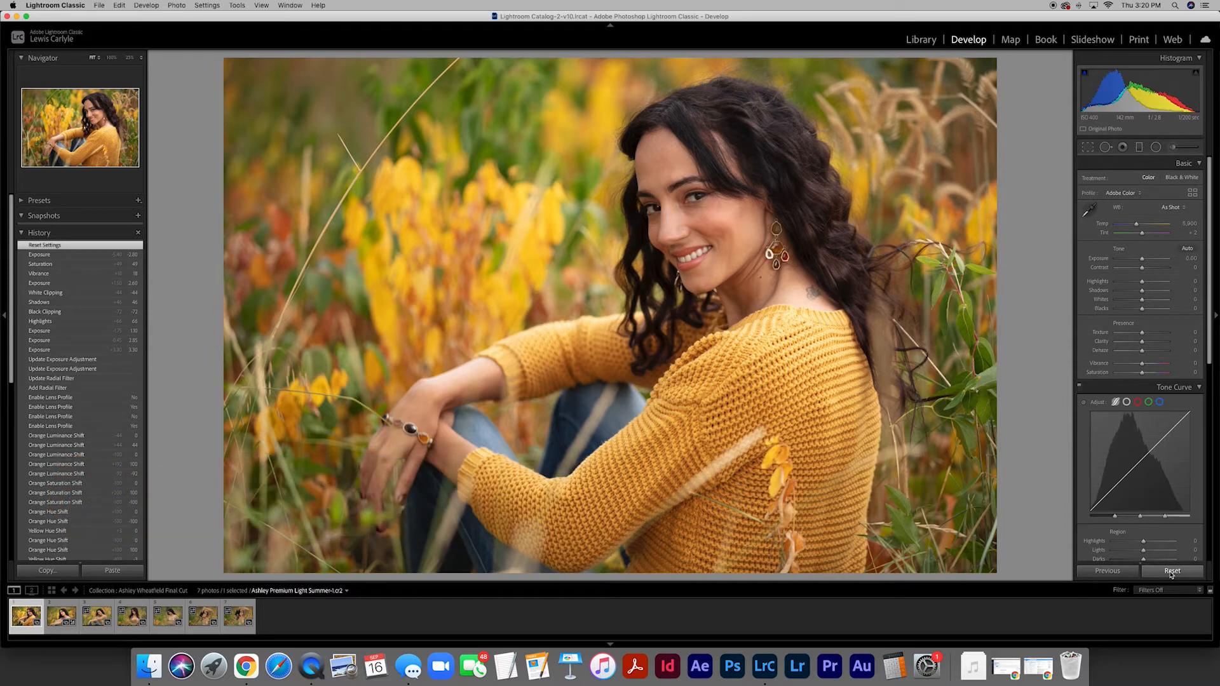
- Try Exposure at +1.70 and at -3.50, and reset all the photo's Develop settings
{"action": "left_click_drag", "start_coordinate": [1141, 259], "coordinate": [1152, 262]}
{"action": "left_click", "coordinate": [1124, 260]}
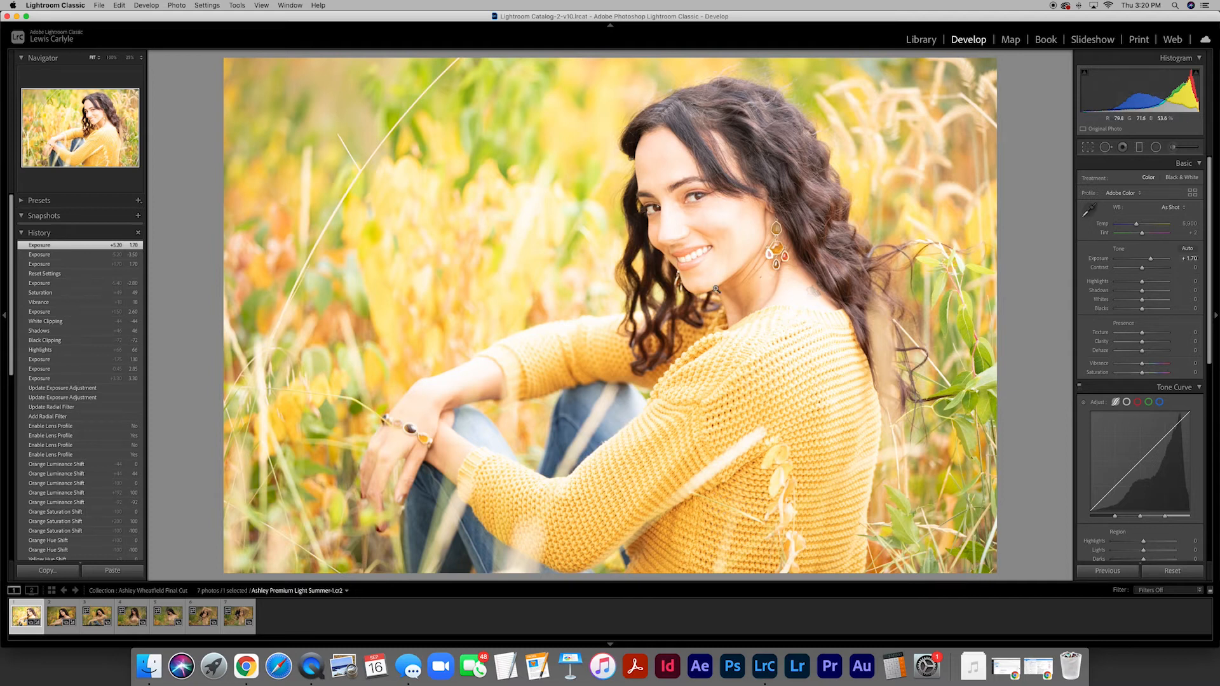
{"action": "left_click", "coordinate": [1171, 571]}
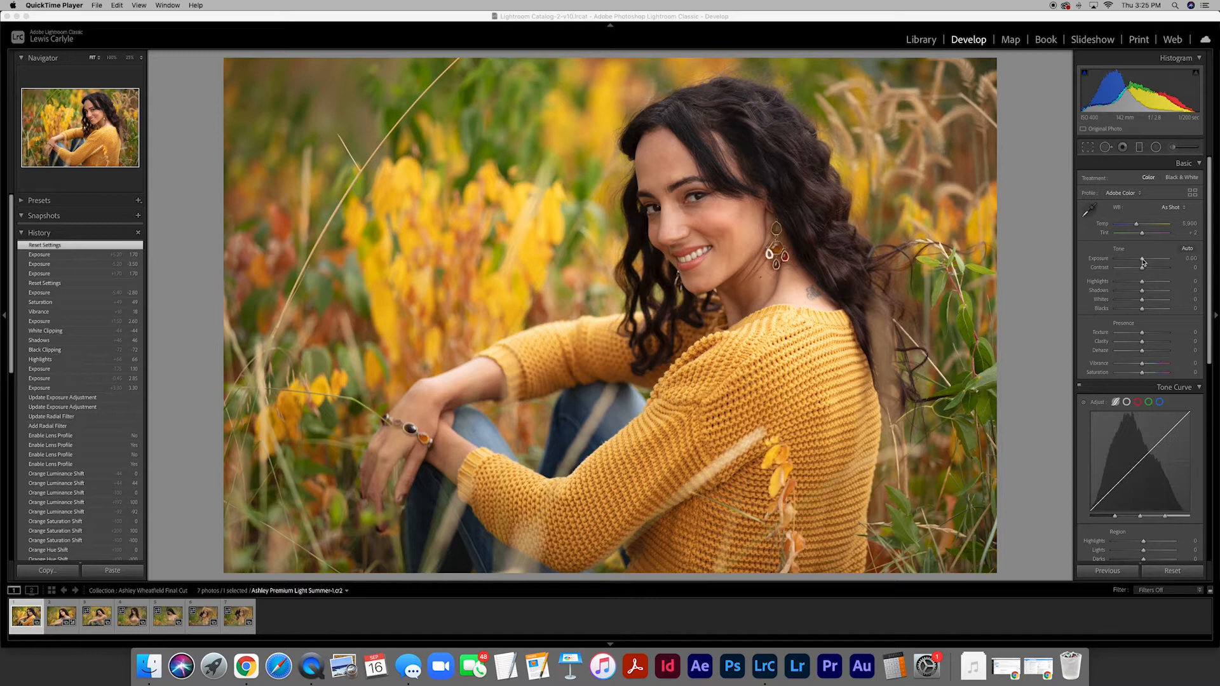
- Try Exposure at +0.45 and at exactly 1.00, and reset it to 0
{"action": "left_click_drag", "start_coordinate": [1142, 262], "coordinate": [1144, 262]}
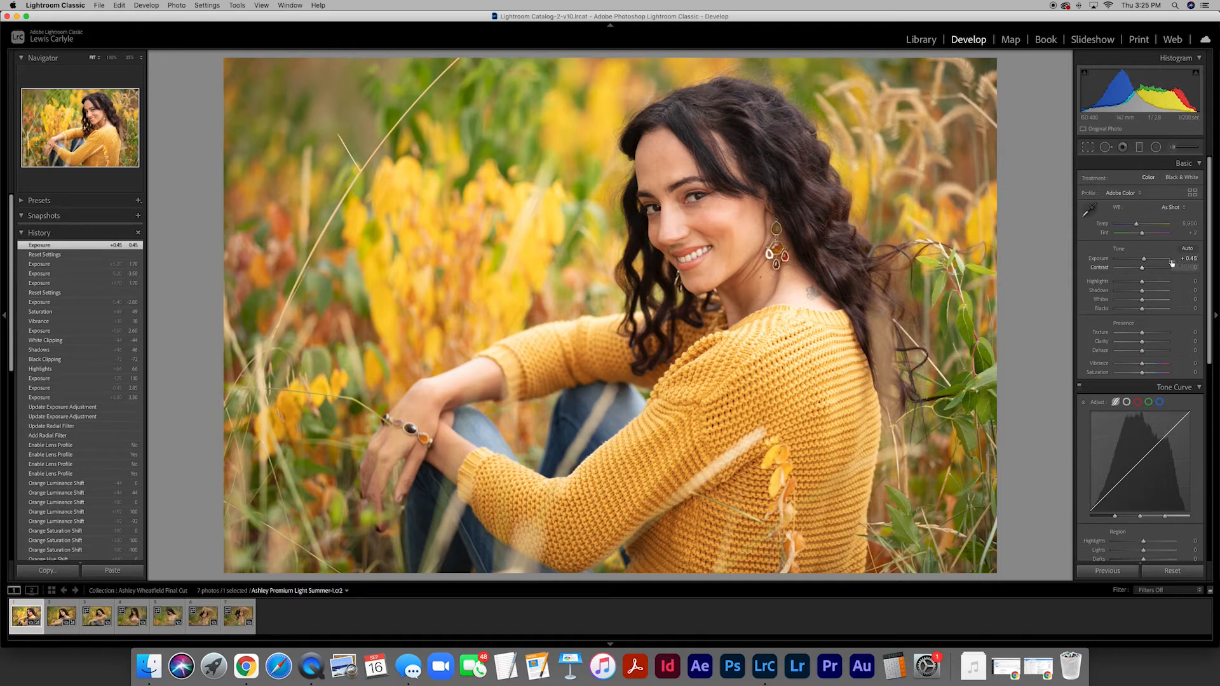
{"action": "left_click", "coordinate": [1186, 258]}
{"action": "type", "text": "1"}
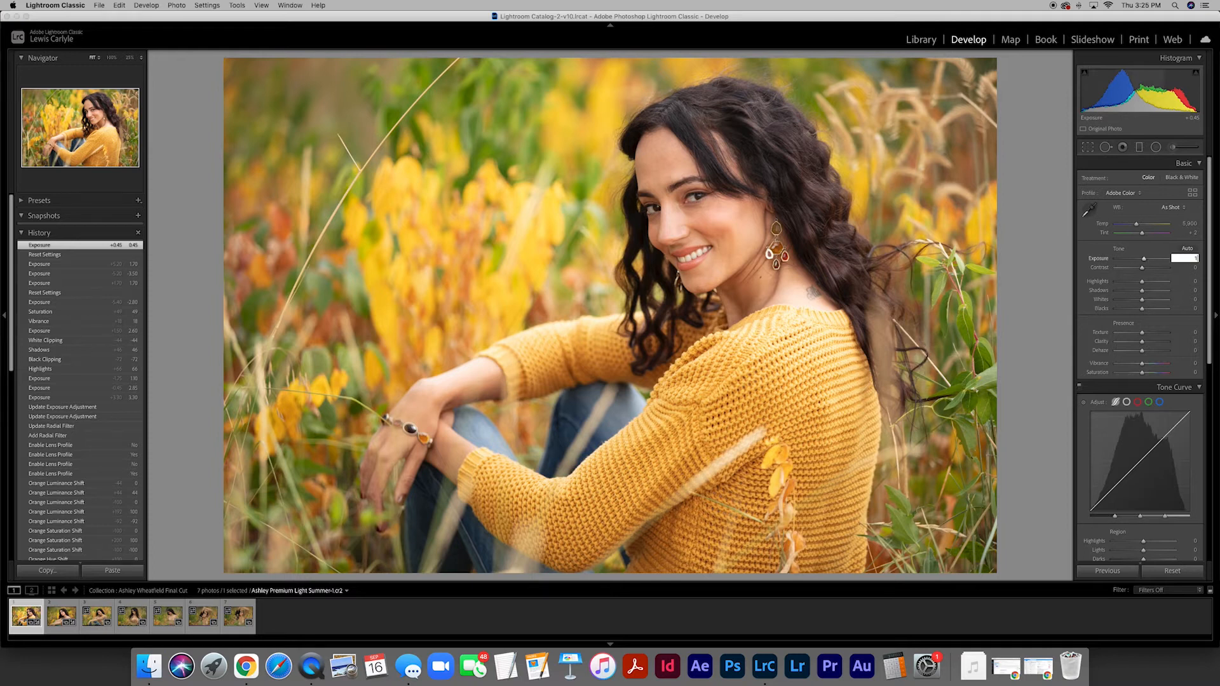
{"action": "key", "text": "Return"}
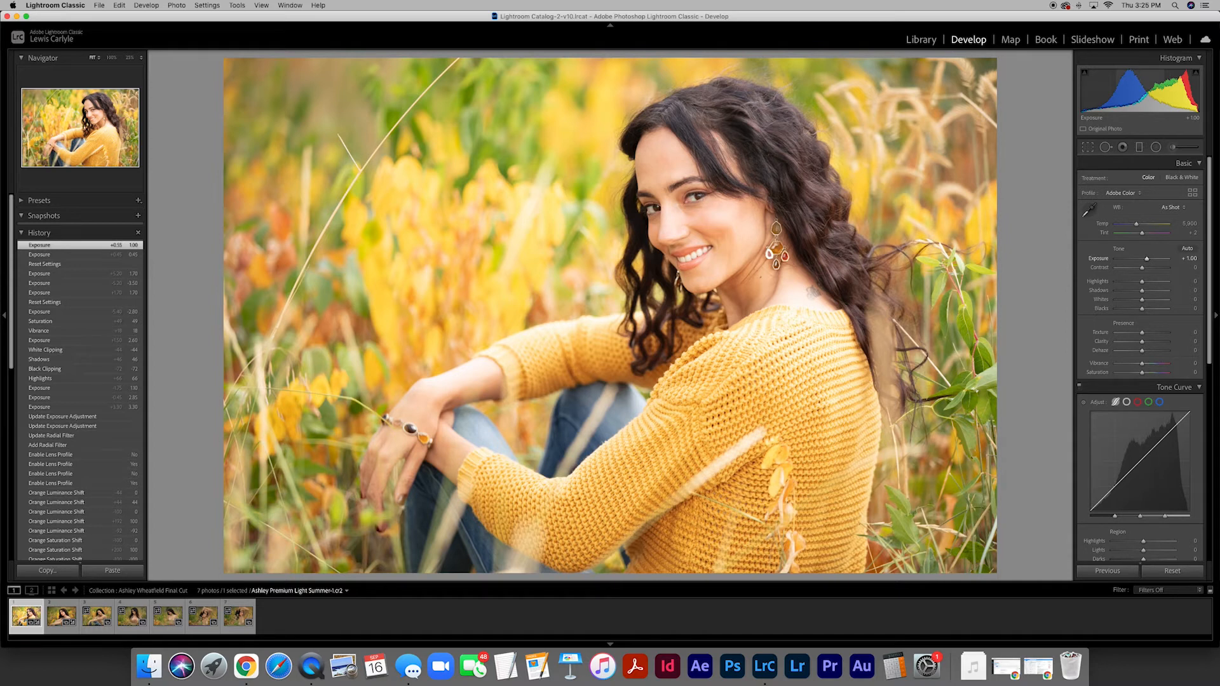
{"action": "left_click", "coordinate": [1186, 258]}
{"action": "type", "text": "0"}
{"action": "key", "text": "Return"}
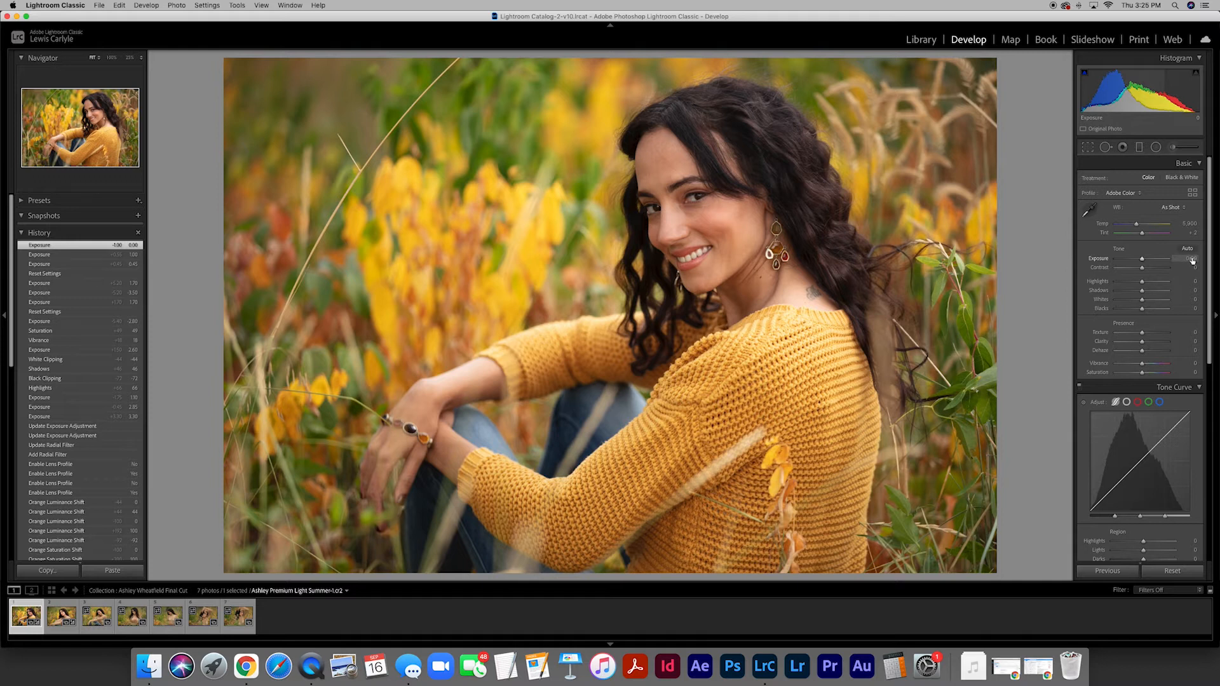
- Try Exposure at +2.10 while zoomed in on the dark hair, and reset it to 0
{"action": "left_click_drag", "start_coordinate": [782, 154], "coordinate": [701, 271]}
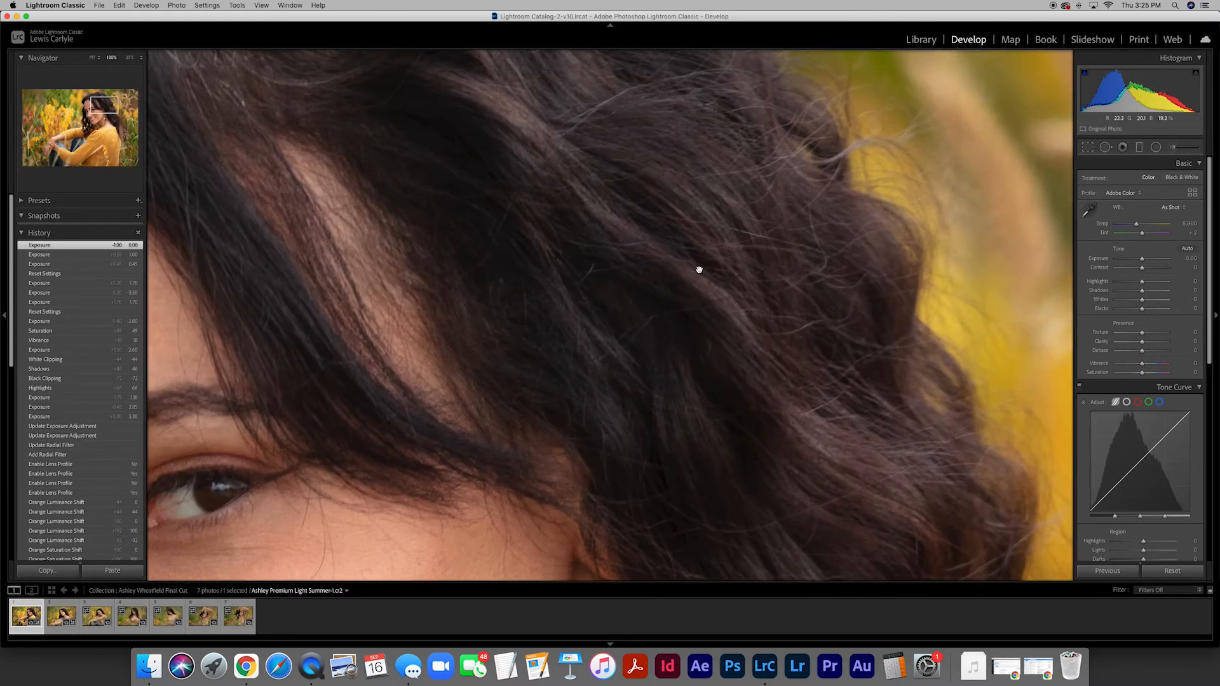
{"action": "left_click_drag", "start_coordinate": [1143, 261], "coordinate": [1154, 262]}
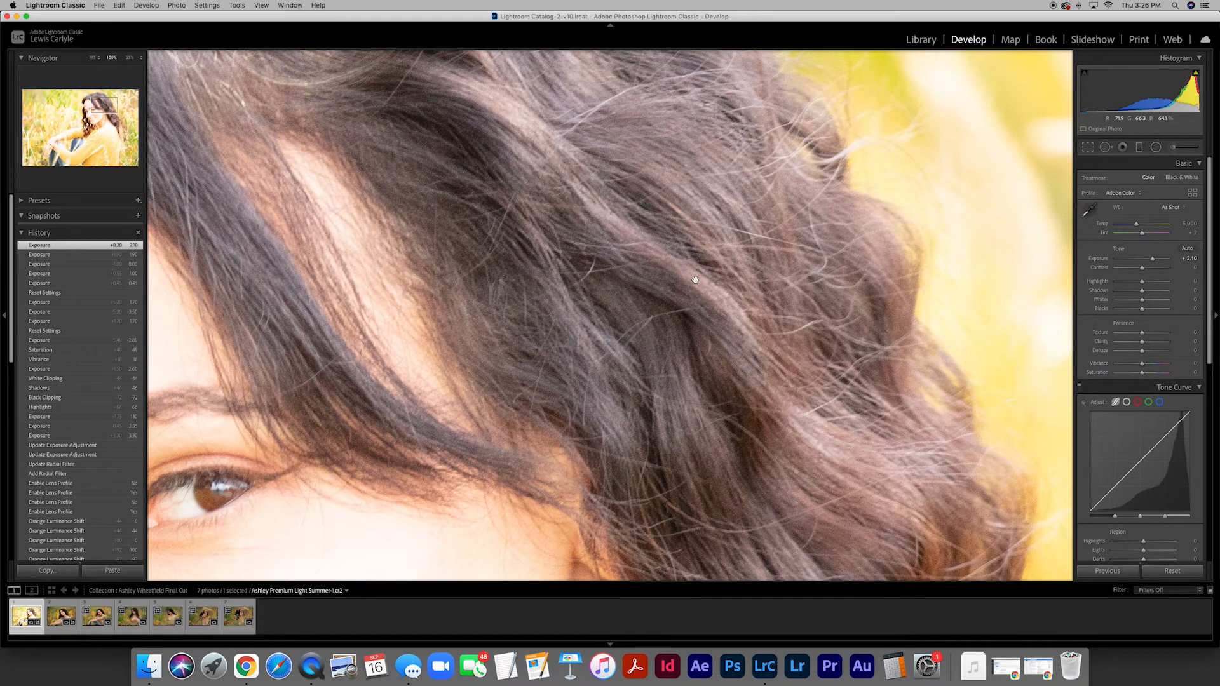
{"action": "left_click", "coordinate": [1187, 259]}
{"action": "type", "text": "0"}
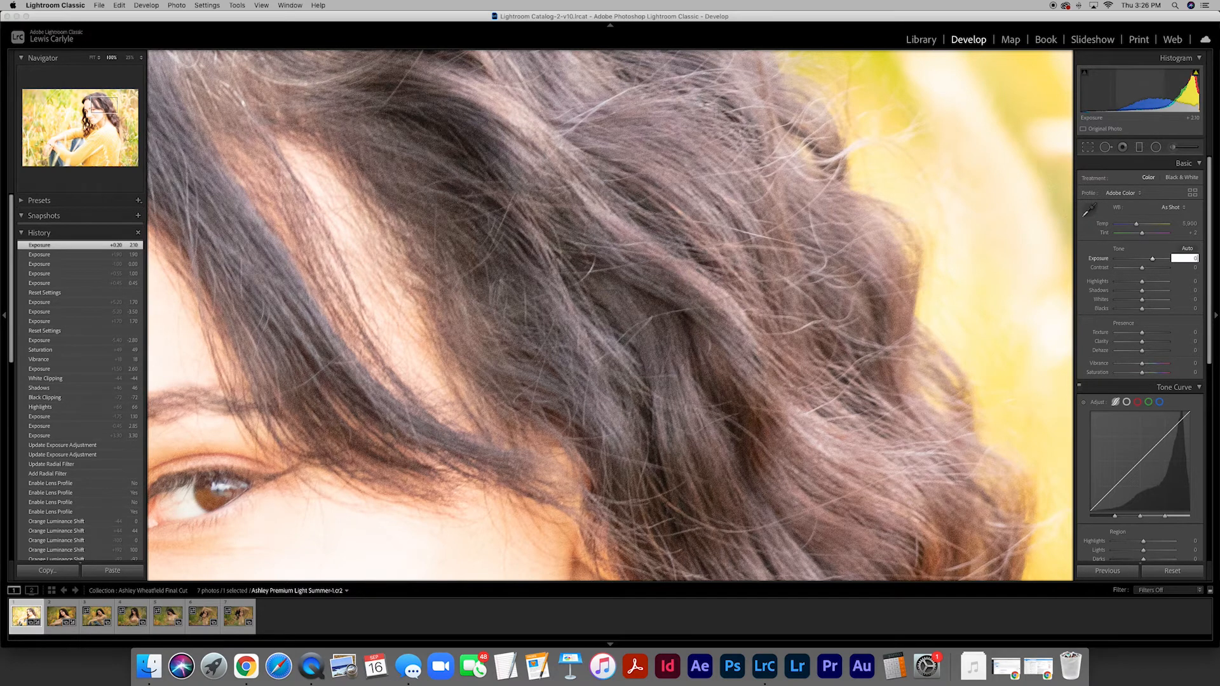
{"action": "key", "text": "Return"}
{"action": "left_click", "coordinate": [449, 289]}
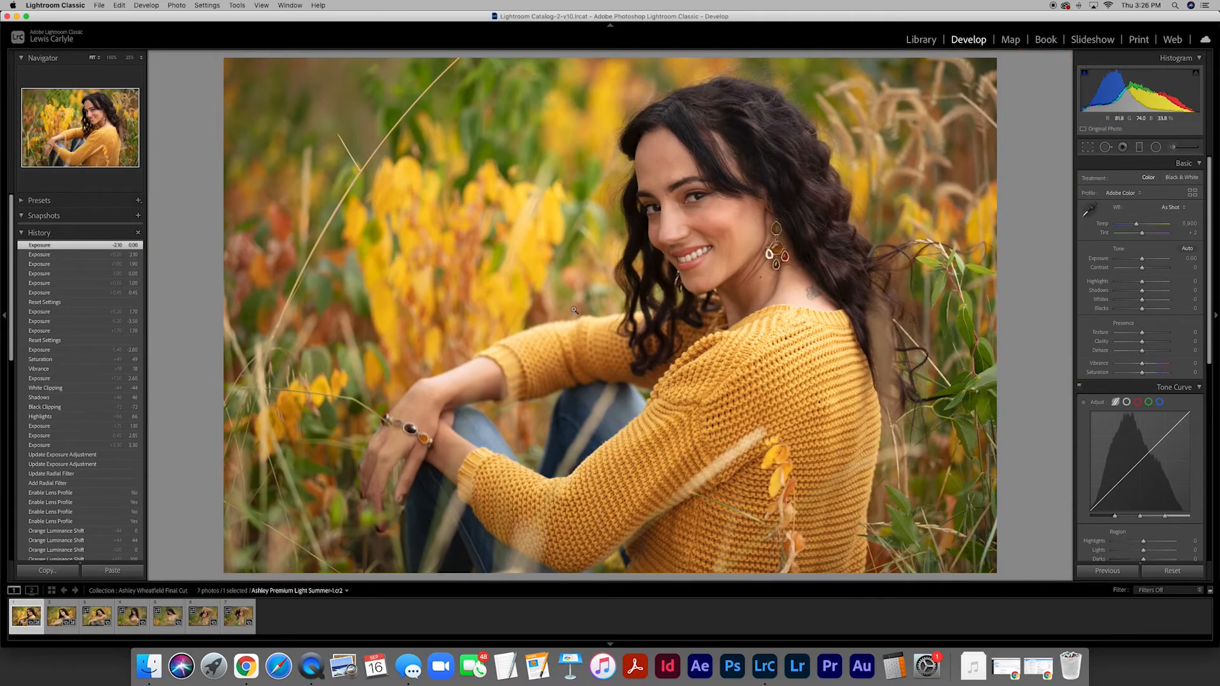
- Set the portrait's Exposure to +0.25 and Highlights to -25
{"action": "left_click", "coordinate": [1186, 258]}
{"action": "key", "text": "Return"}
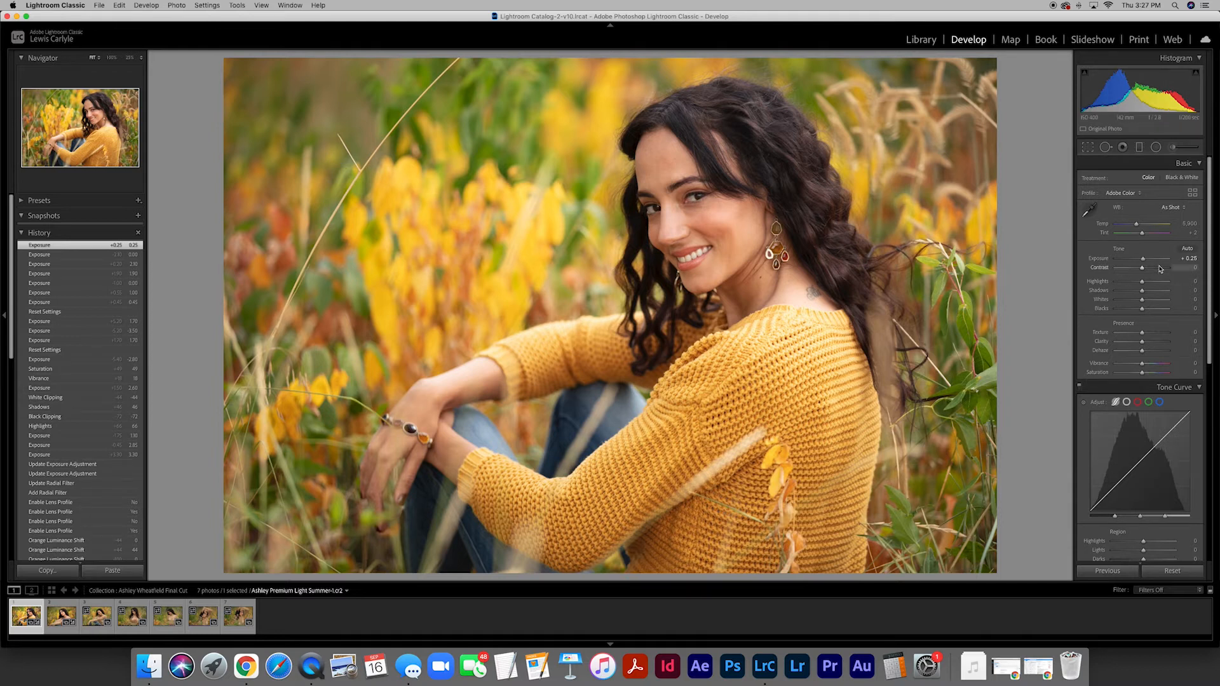
{"action": "left_click_drag", "start_coordinate": [1142, 282], "coordinate": [1136, 283]}
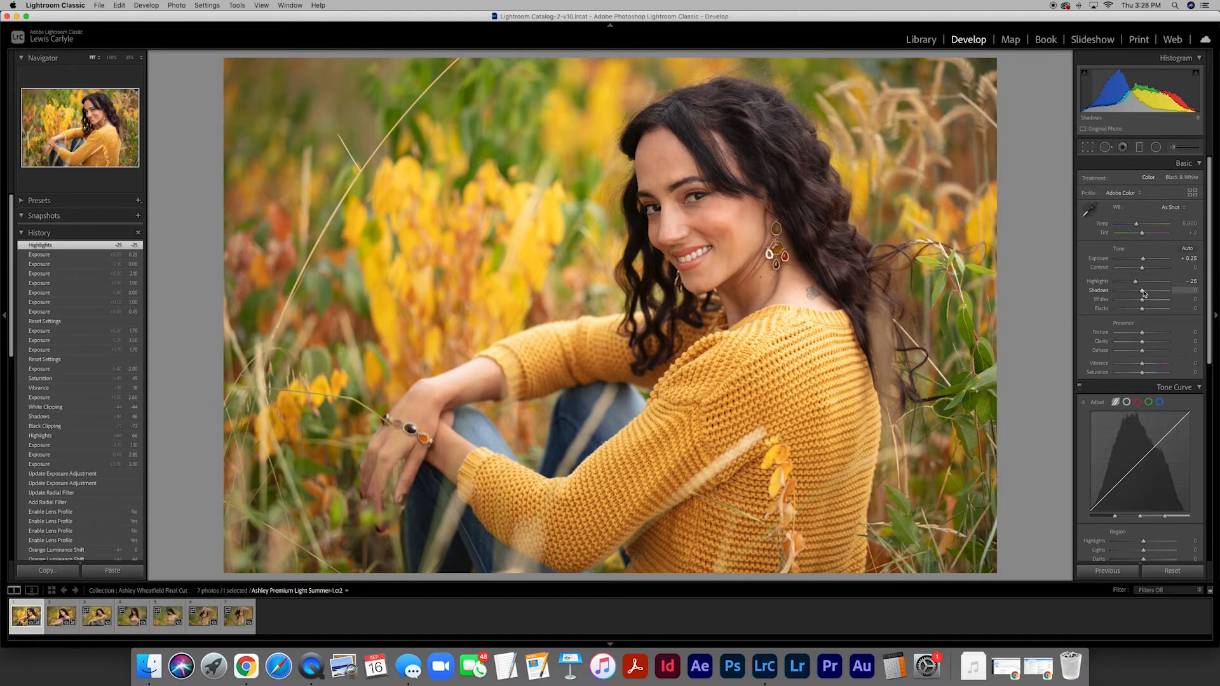
- Try Shadows at -82 and Blacks at -51, and reset both to 0
{"action": "mouse_move", "coordinate": [1142, 293]}
{"action": "left_mouse_down"}
{"action": "mouse_move", "coordinate": [1120, 294]}
{"action": "mouse_move", "coordinate": [1129, 311]}
{"action": "left_mouse_up"}
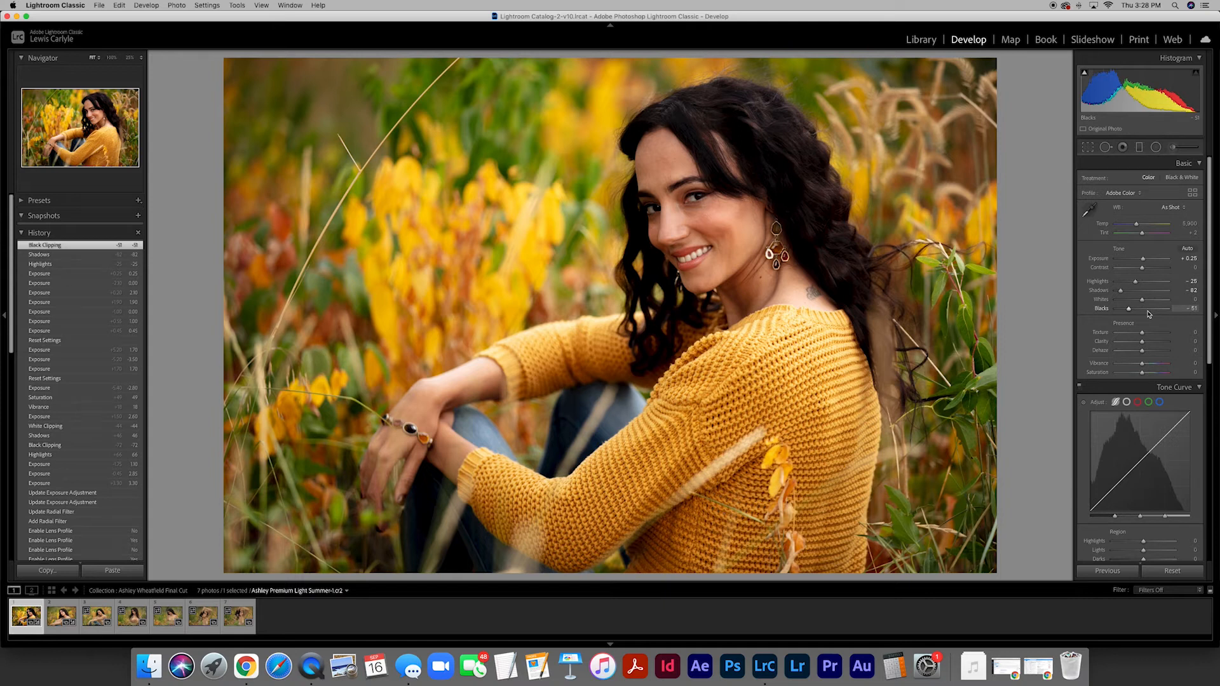
{"action": "left_click", "coordinate": [1191, 292]}
{"action": "type", "text": "0"}
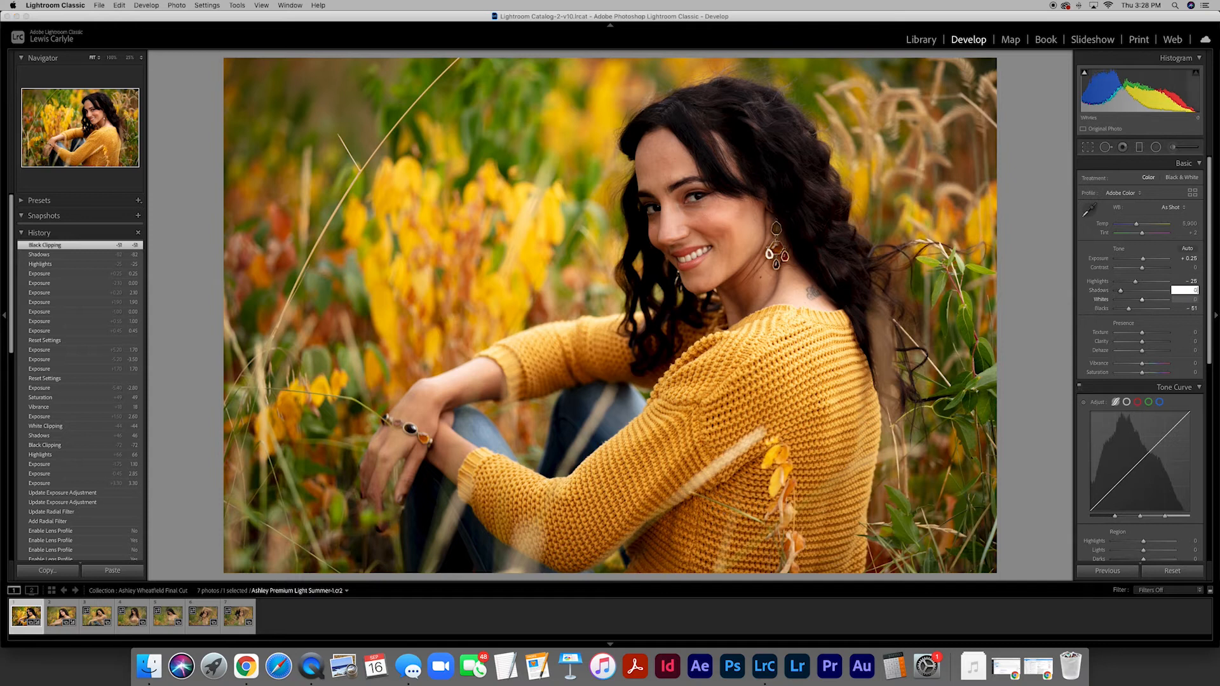
{"action": "key", "text": "Tab"}
{"action": "type", "text": "0"}
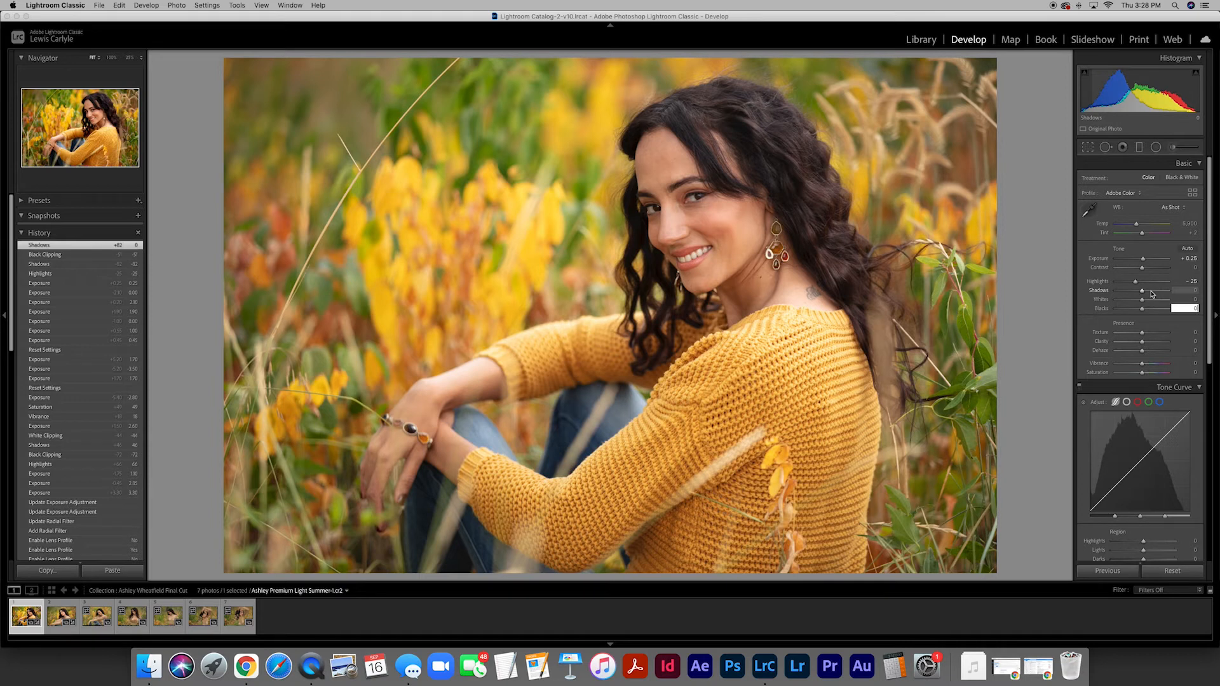
- Set Shadows to -9, try Blacks at -5 and +19, and settle Blacks at -7
{"action": "left_click_drag", "start_coordinate": [1142, 292], "coordinate": [1142, 311]}
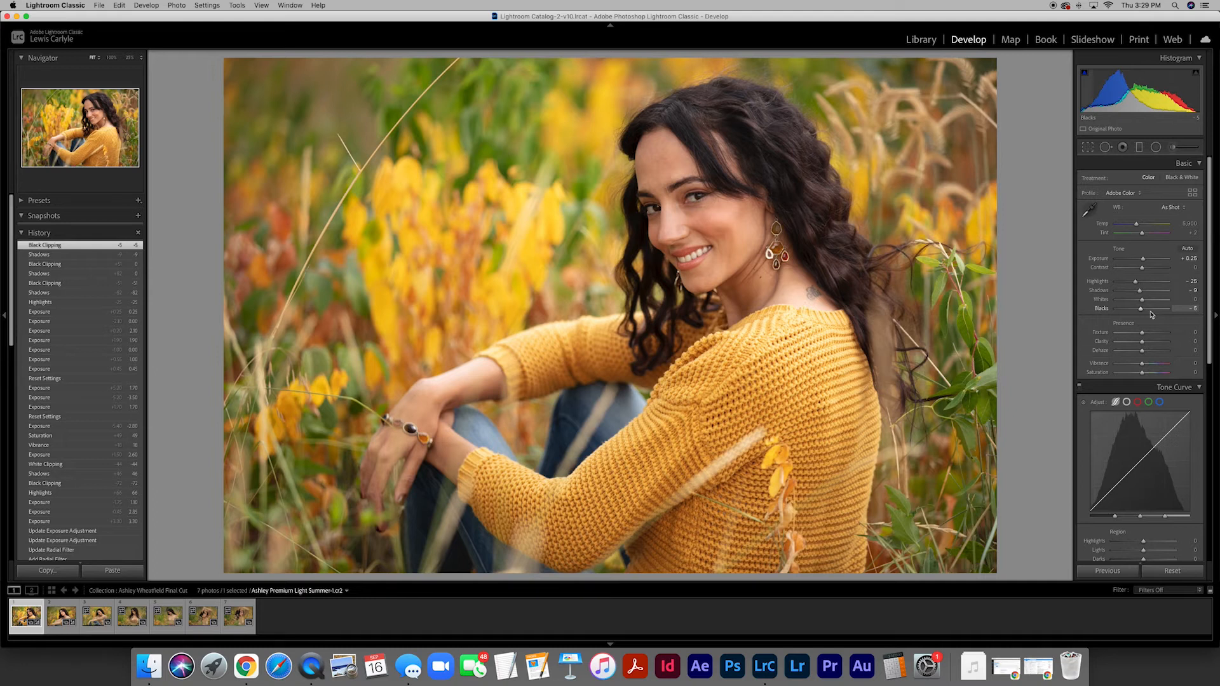
{"action": "mouse_move", "coordinate": [1142, 309]}
{"action": "left_mouse_down"}
{"action": "mouse_move", "coordinate": [1155, 313]}
{"action": "mouse_move", "coordinate": [1118, 313]}
{"action": "mouse_move", "coordinate": [1147, 312]}
{"action": "left_mouse_up"}
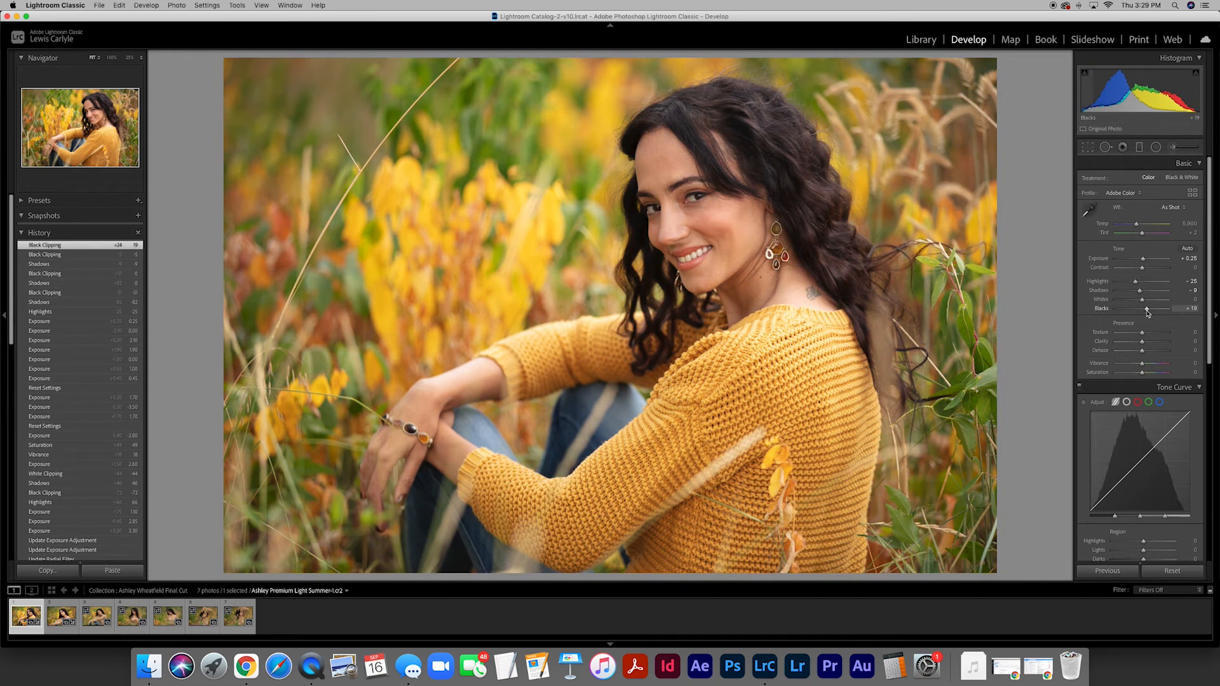
{"action": "left_click", "coordinate": [1191, 309]}
{"action": "key", "text": "BackSpace"}
{"action": "key", "text": "Return"}
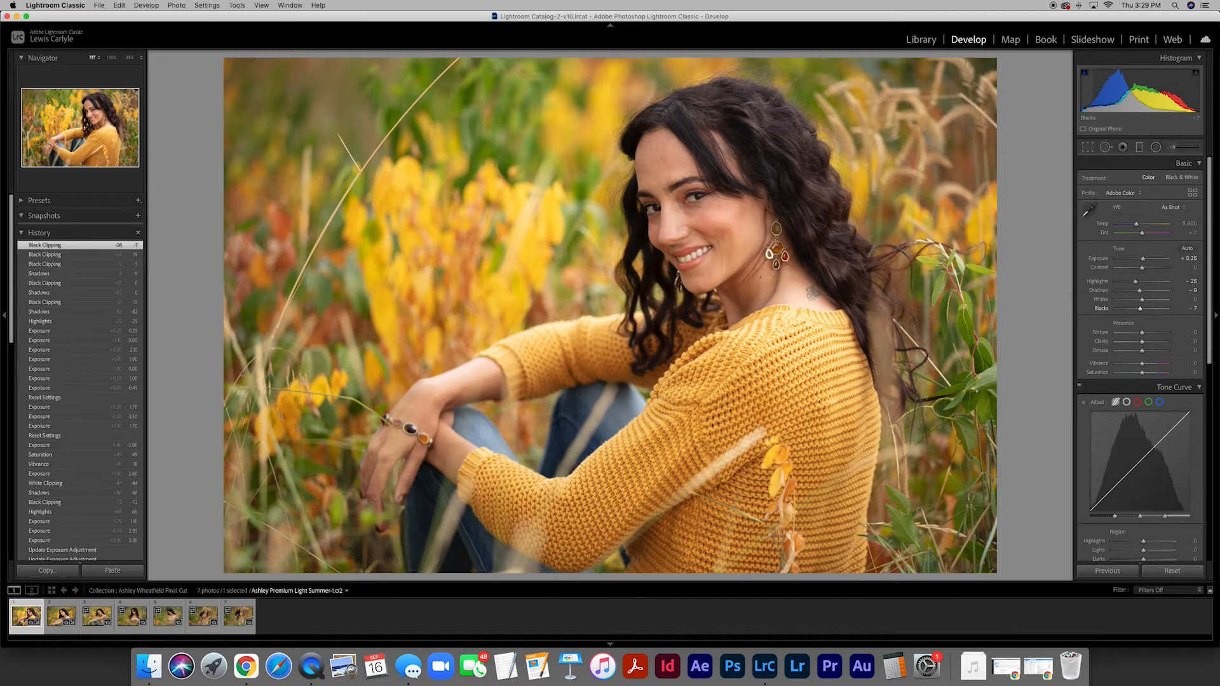
- Try Vibrance at +47 with Saturation at +12 and +57, and reset both to 0
{"action": "scroll", "coordinate": [1142, 346], "scroll_direction": "down", "scroll_amount": 1}
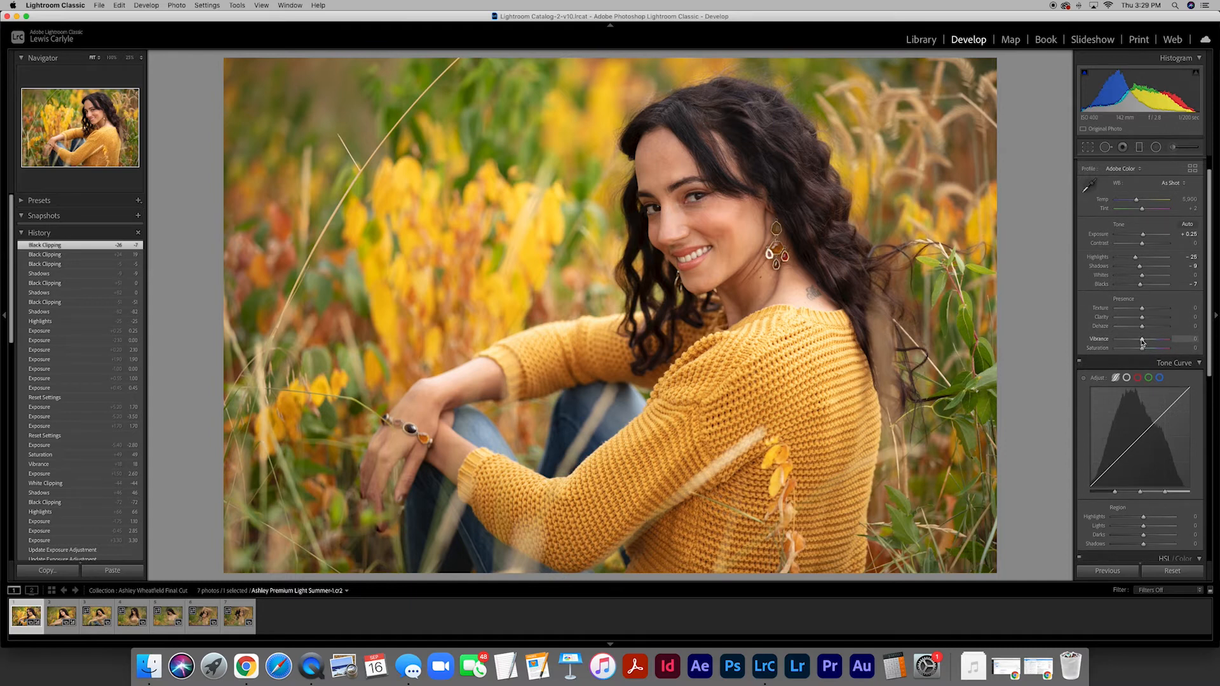
{"action": "mouse_move", "coordinate": [1142, 341]}
{"action": "left_mouse_down"}
{"action": "mouse_move", "coordinate": [1162, 350]}
{"action": "mouse_move", "coordinate": [1124, 350]}
{"action": "mouse_move", "coordinate": [1164, 350]}
{"action": "mouse_move", "coordinate": [1146, 352]}
{"action": "left_mouse_up"}
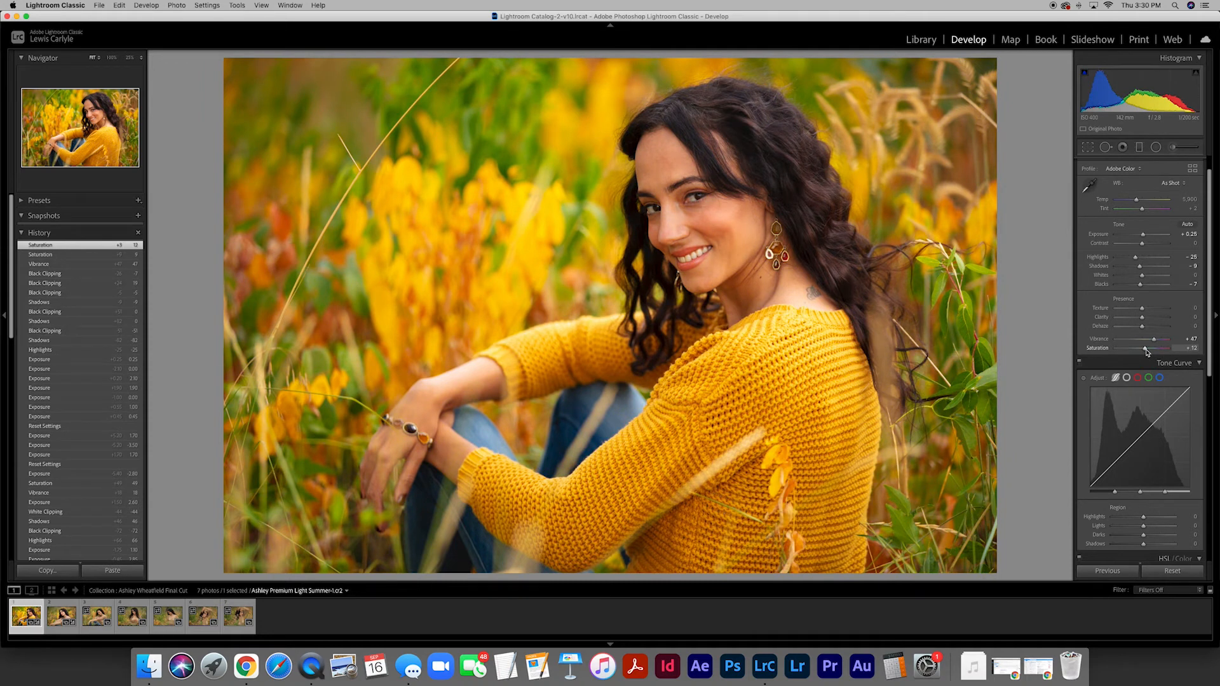
{"action": "left_click_drag", "start_coordinate": [1146, 352], "coordinate": [1158, 350]}
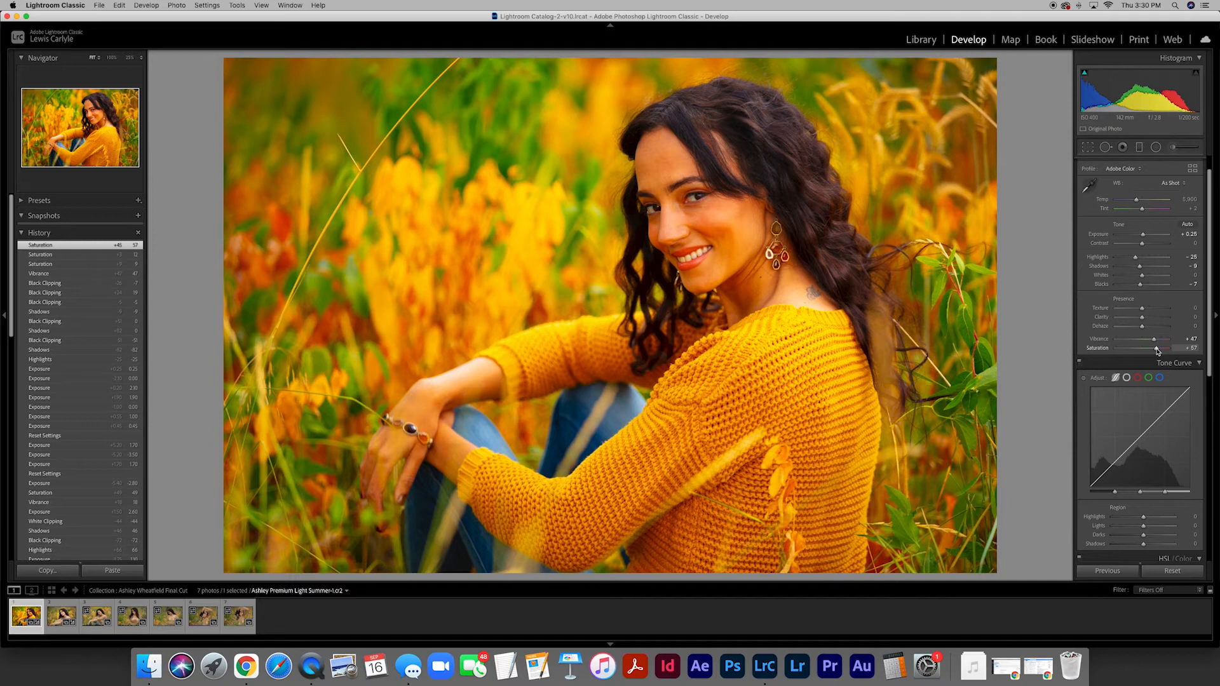
{"action": "left_click", "coordinate": [1191, 339]}
{"action": "type", "text": "0"}
{"action": "key", "text": "Tab"}
{"action": "type", "text": "0"}
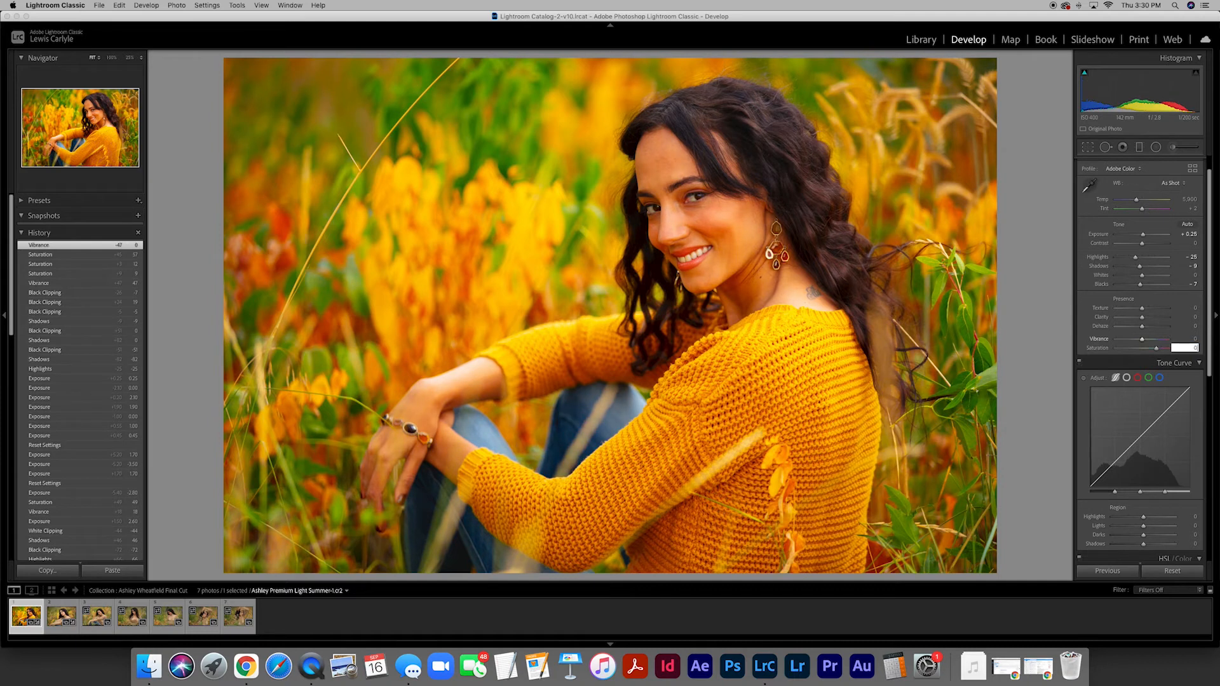
{"action": "key", "text": "Tab"}
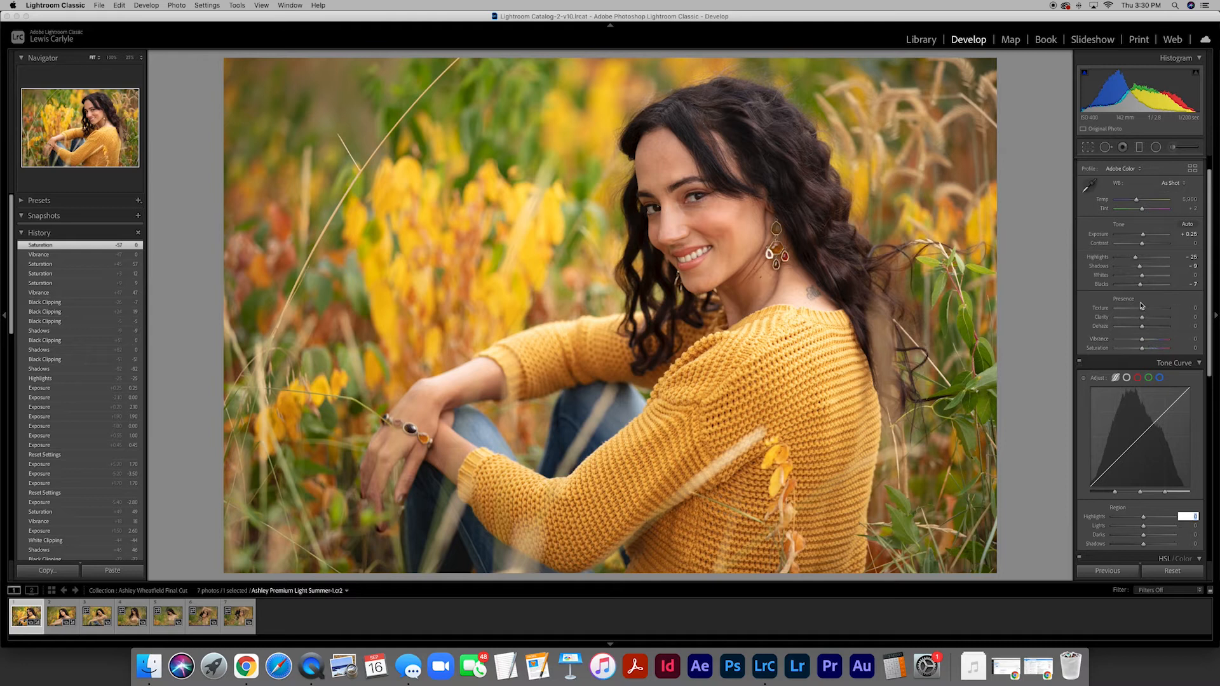
- Try Tone Curve regions at Highlights +23, Lights +14, Darks -13 and Shadows -24, and reset all four to 0
{"action": "scroll", "coordinate": [1146, 337], "scroll_direction": "down", "scroll_amount": 5}
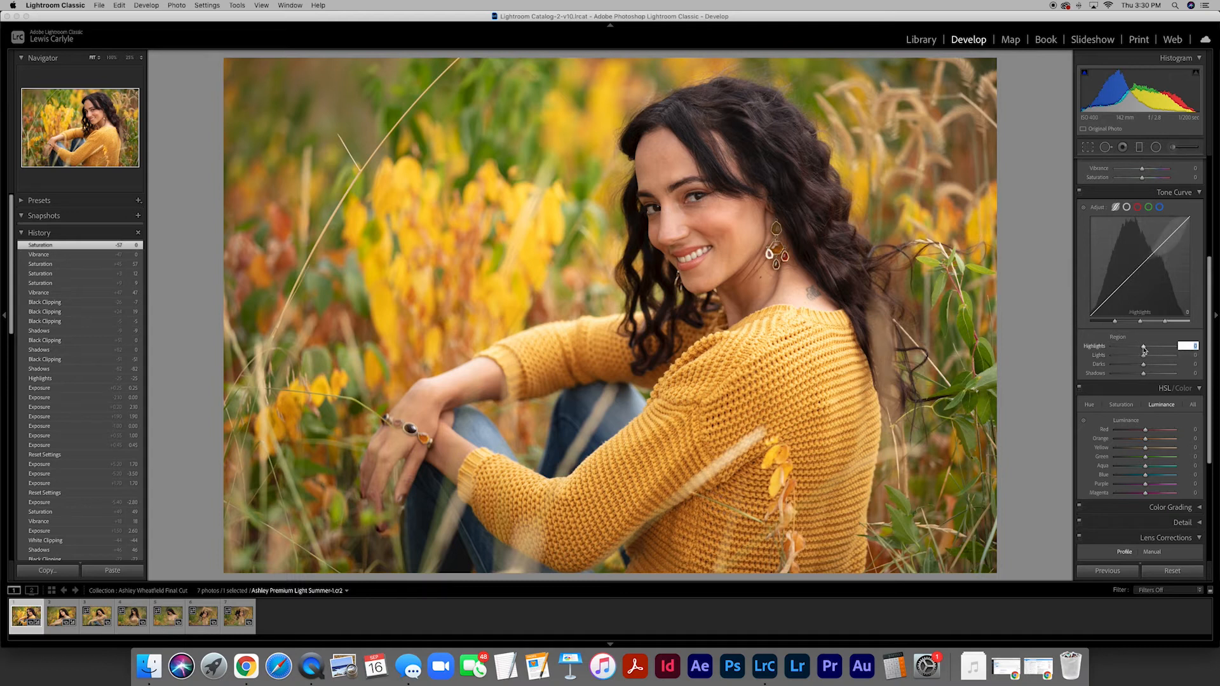
{"action": "left_click_drag", "start_coordinate": [1144, 348], "coordinate": [1152, 348]}
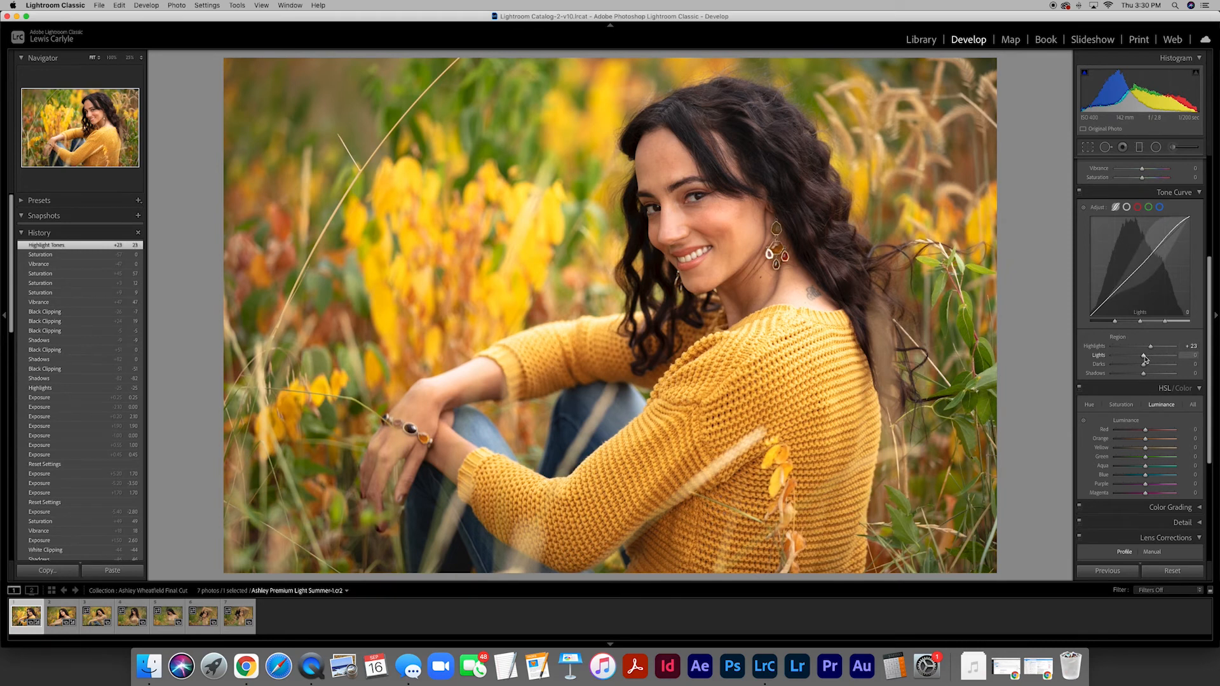
{"action": "left_click_drag", "start_coordinate": [1143, 356], "coordinate": [1135, 378]}
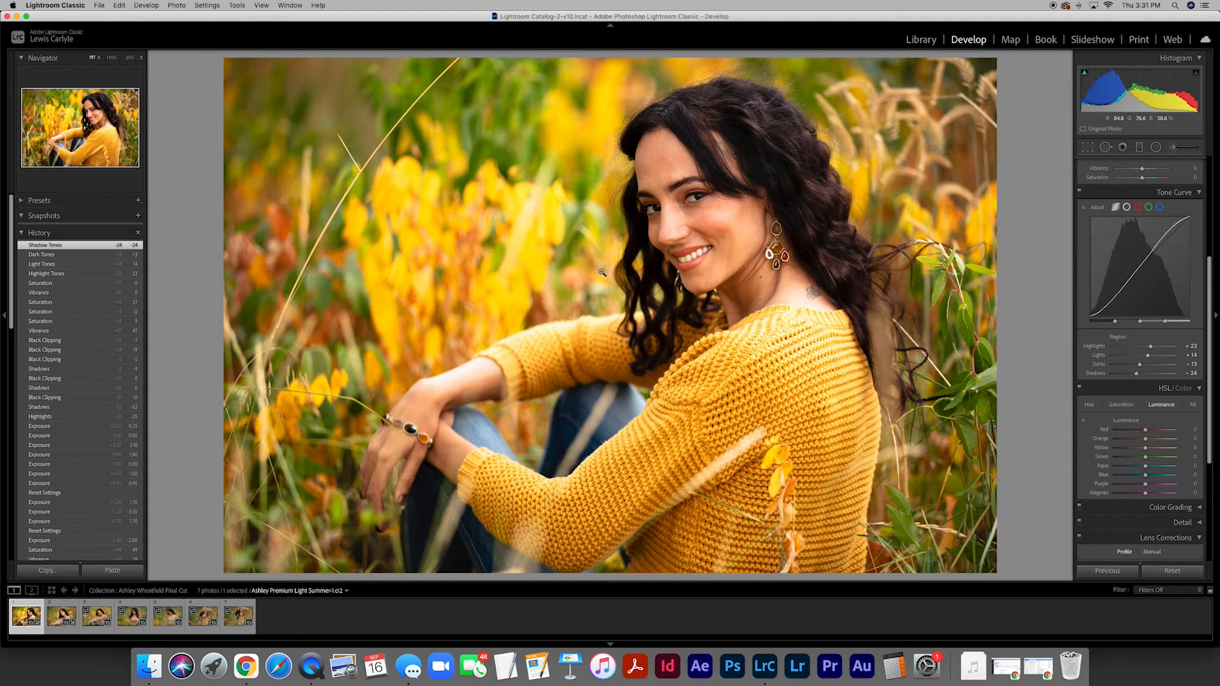
{"action": "left_click", "coordinate": [1192, 345]}
{"action": "type", "text": "0"}
{"action": "key", "text": "Tab"}
{"action": "type", "text": "0"}
{"action": "key", "text": "Tab"}
{"action": "type", "text": "0"}
{"action": "key", "text": "Tab"}
{"action": "type", "text": "0"}
{"action": "key", "text": "Return"}
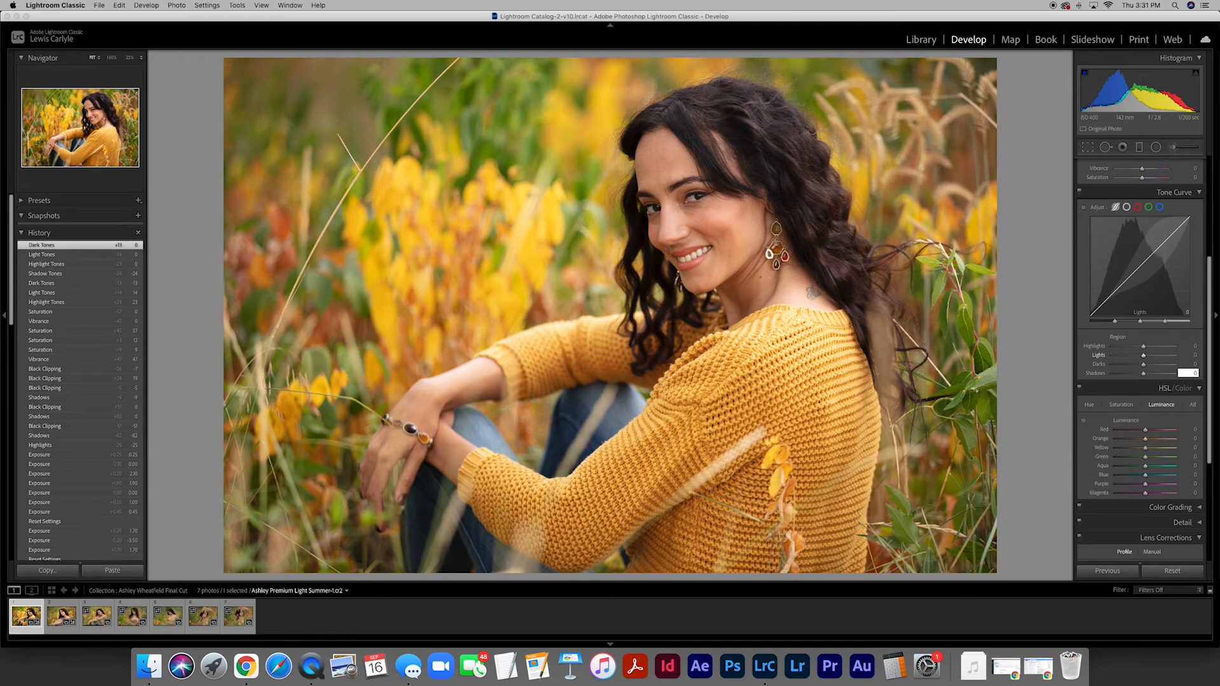
- Lower the Yellow luminance in the HSL adjustments to -19
{"action": "scroll", "coordinate": [1141, 331], "scroll_direction": "down", "scroll_amount": 3}
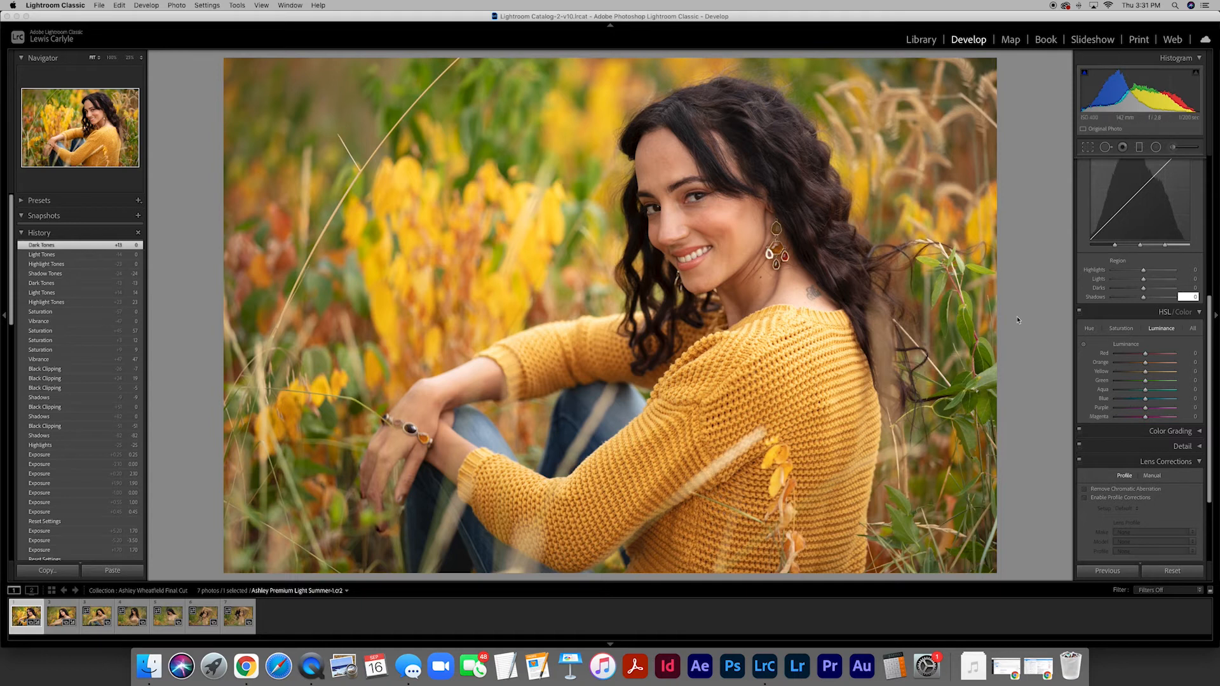
{"action": "left_click", "coordinate": [1163, 329]}
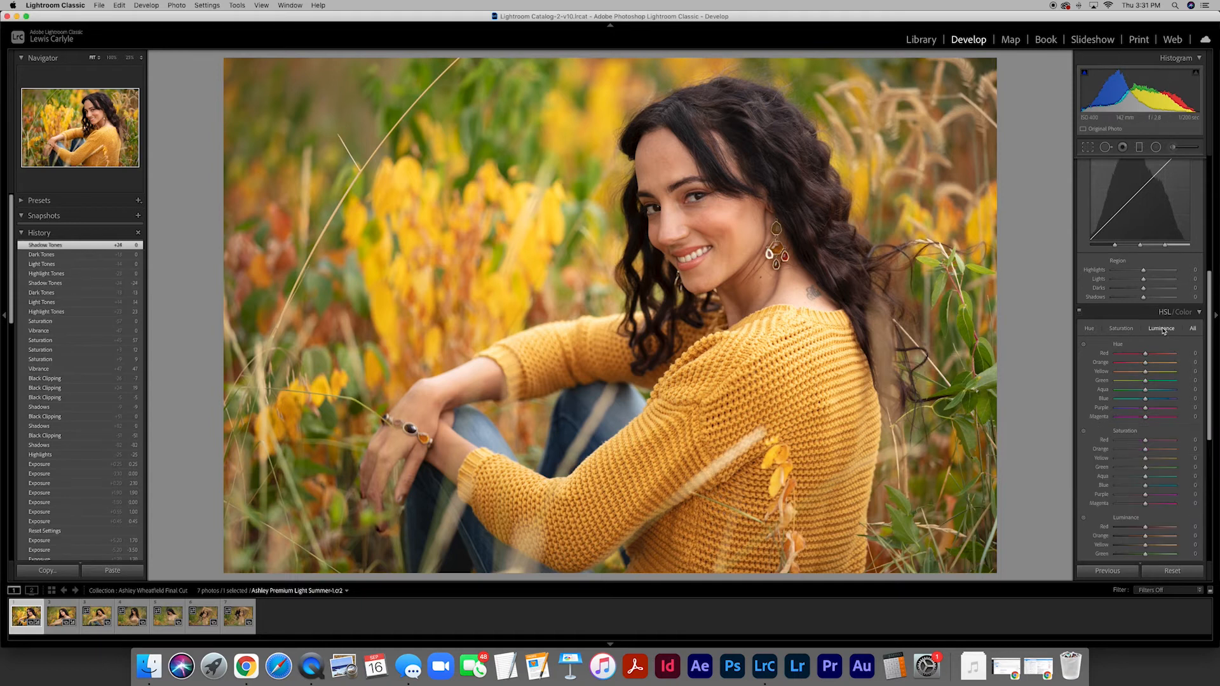
{"action": "left_click", "coordinate": [1162, 329]}
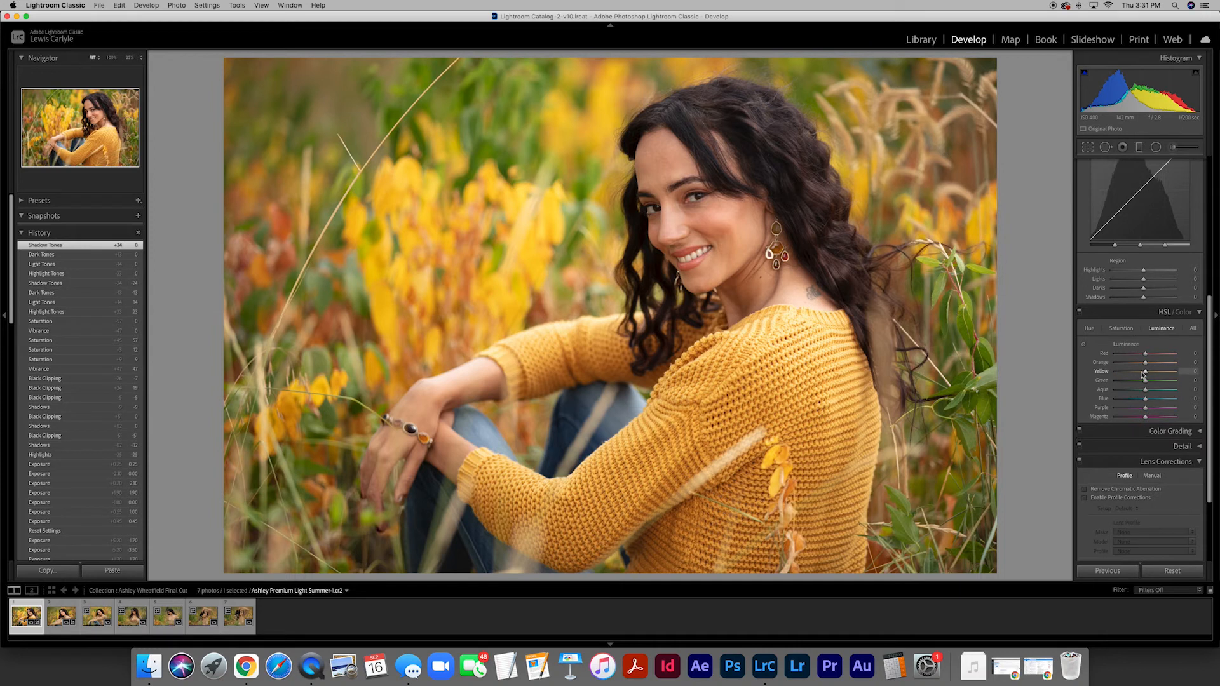
{"action": "mouse_move", "coordinate": [1146, 373]}
{"action": "left_mouse_down"}
{"action": "mouse_move", "coordinate": [1115, 375]}
{"action": "mouse_move", "coordinate": [1142, 376]}
{"action": "left_mouse_up"}
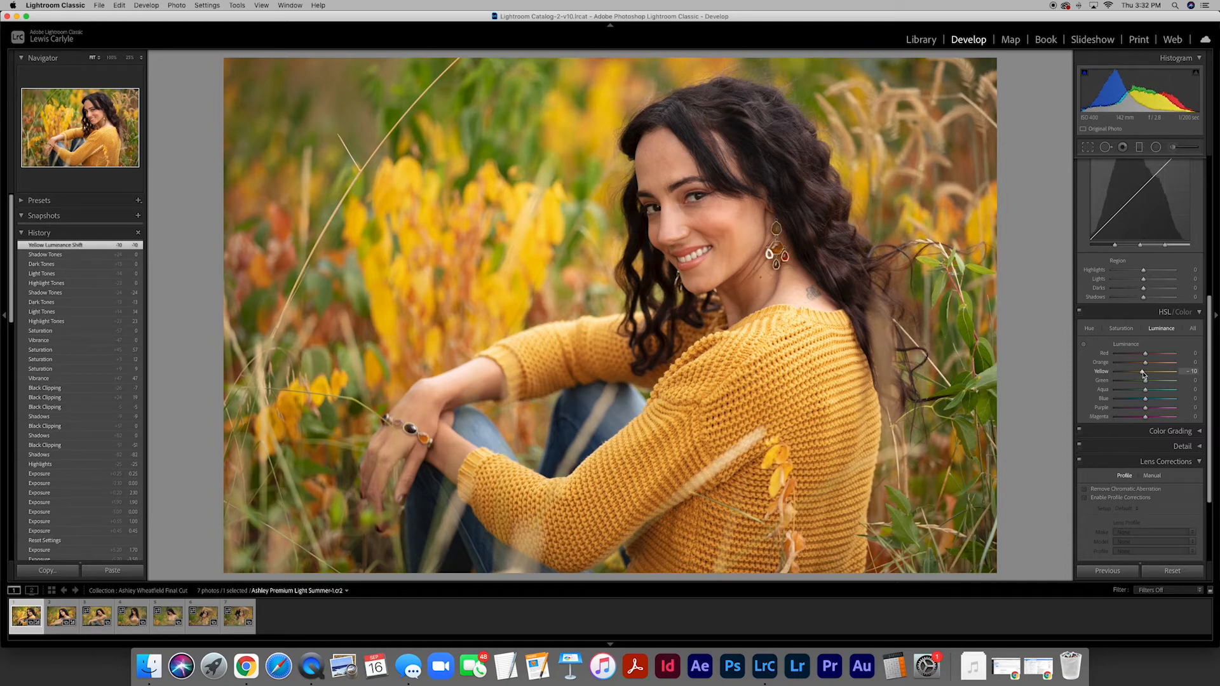
{"action": "left_click_drag", "start_coordinate": [1143, 375], "coordinate": [1143, 375]}
{"action": "left_click_drag", "start_coordinate": [1143, 375], "coordinate": [1142, 376]}
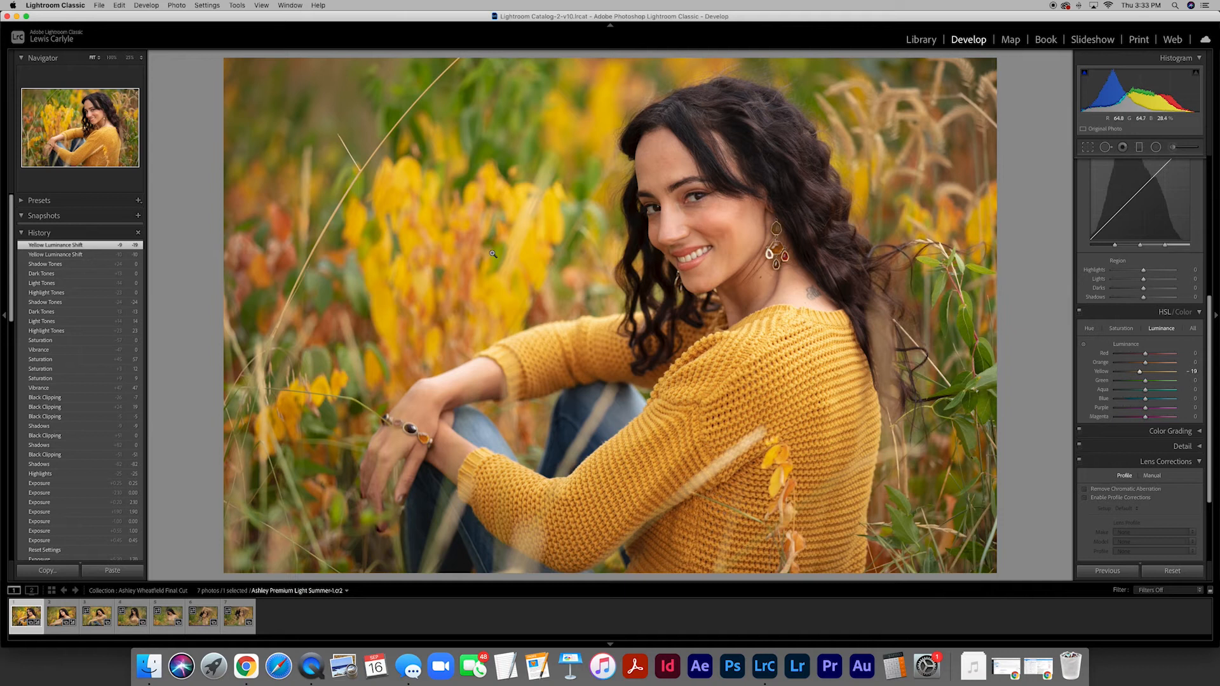
- Switch the lens profile corrections on and off twice to compare the photo, leaving them disabled
{"action": "scroll", "coordinate": [1136, 407], "scroll_direction": "down", "scroll_amount": 5}
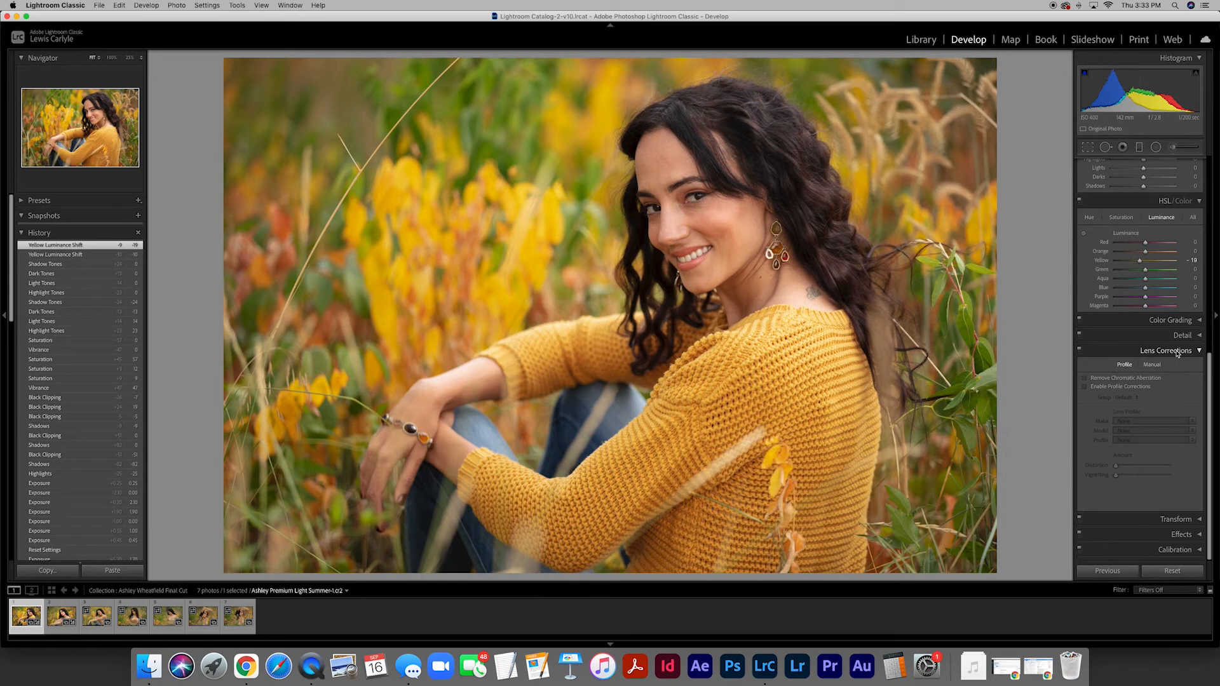
{"action": "left_click", "coordinate": [1086, 387]}
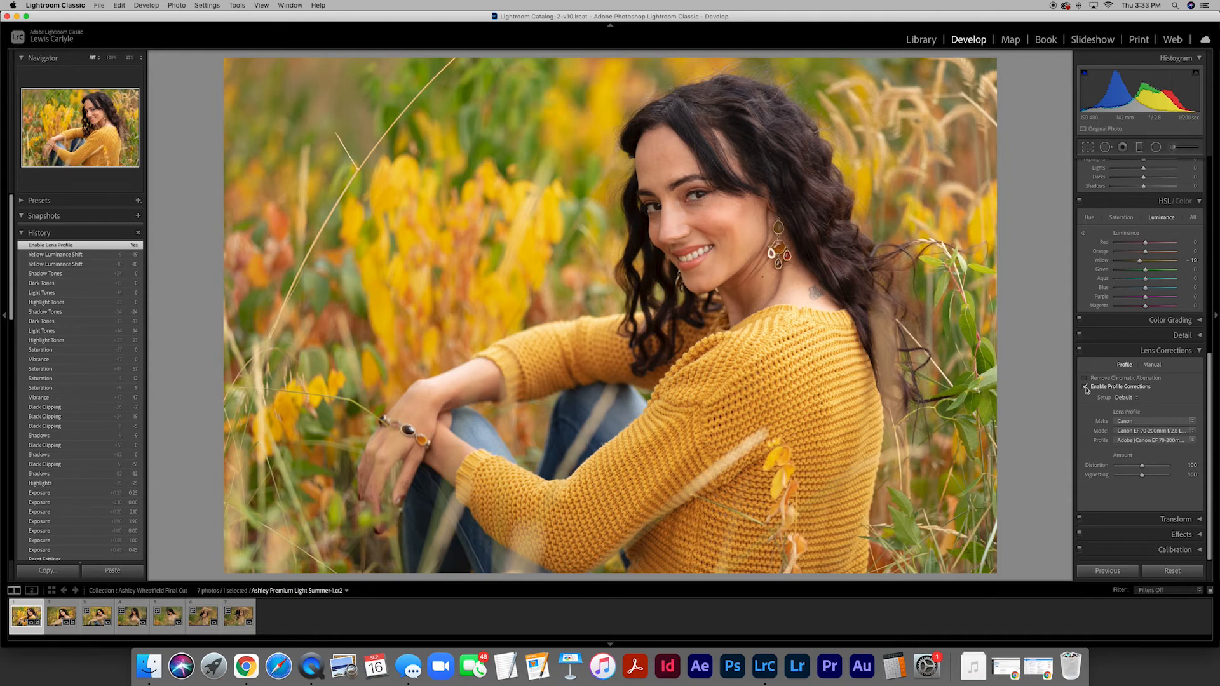
{"action": "left_click", "coordinate": [1085, 387]}
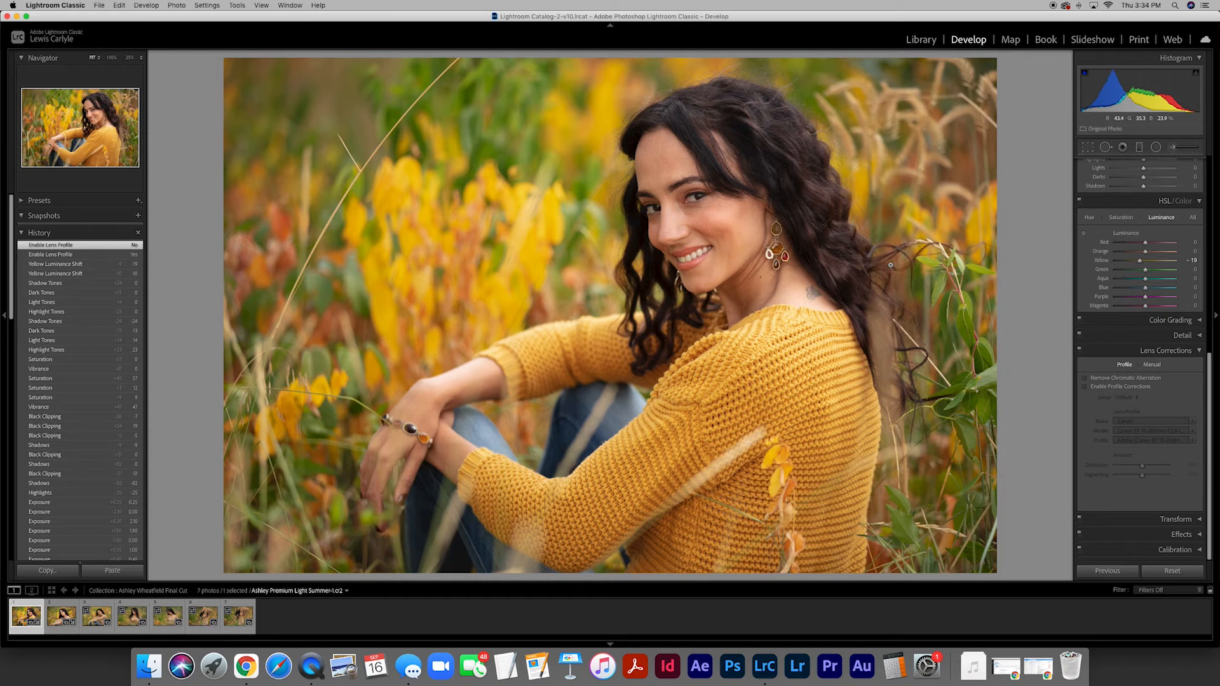
{"action": "left_click", "coordinate": [1085, 387]}
{"action": "left_click", "coordinate": [1085, 387]}
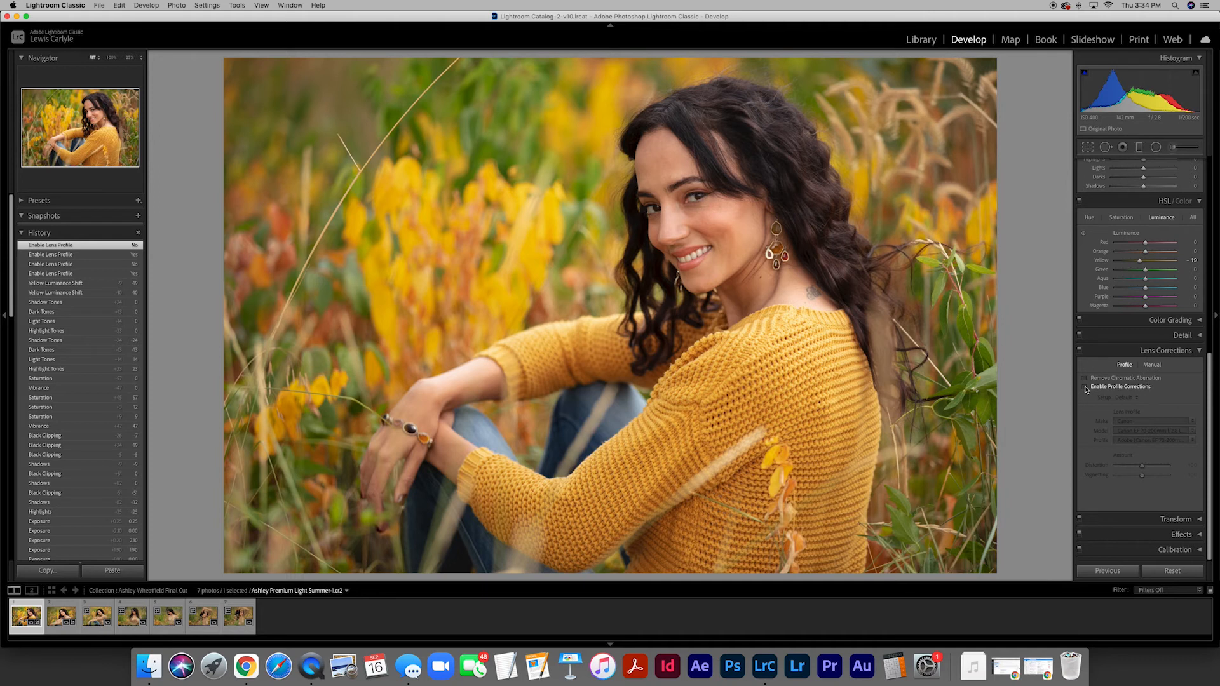
- Try Vibrance at -8 and reset it to 0
{"action": "scroll", "coordinate": [1141, 398], "scroll_direction": "up", "scroll_amount": 10}
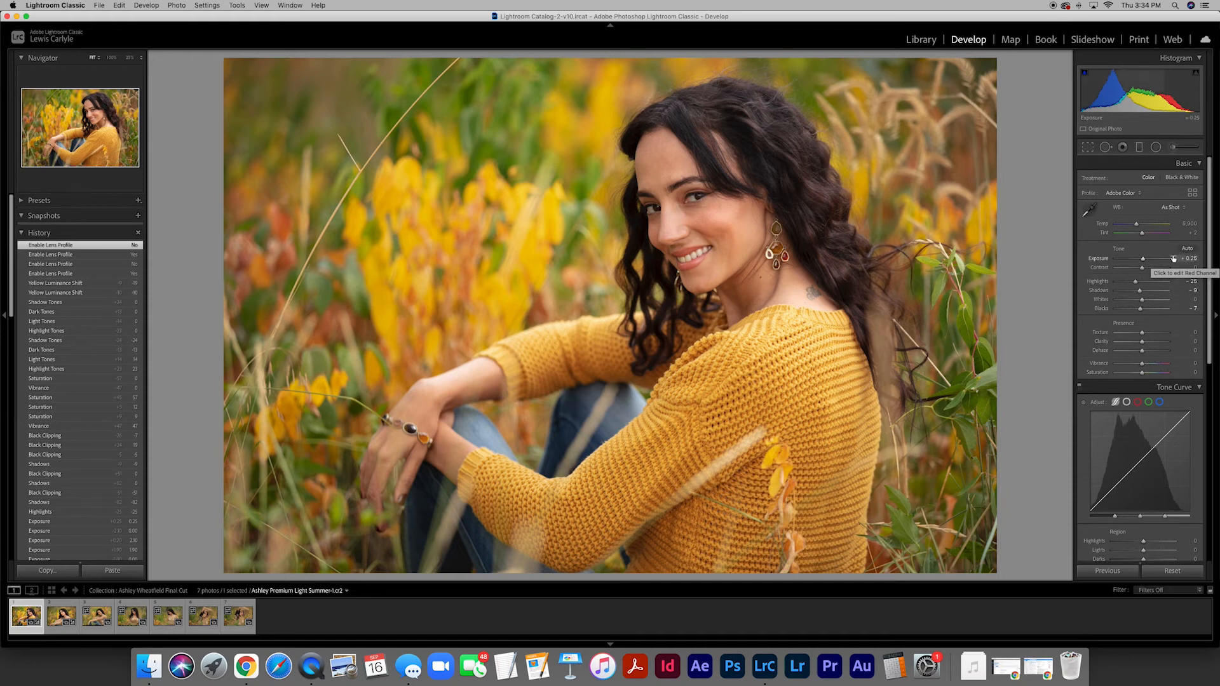
{"action": "mouse_move", "coordinate": [1142, 366]}
{"action": "left_mouse_down"}
{"action": "mouse_move", "coordinate": [1115, 365]}
{"action": "mouse_move", "coordinate": [1168, 366]}
{"action": "mouse_move", "coordinate": [1115, 365]}
{"action": "mouse_move", "coordinate": [1153, 366]}
{"action": "mouse_move", "coordinate": [1118, 366]}
{"action": "mouse_move", "coordinate": [1139, 366]}
{"action": "left_mouse_up"}
{"action": "left_click", "coordinate": [1187, 366]}
{"action": "type", "text": "0"}
{"action": "key", "text": "Return"}
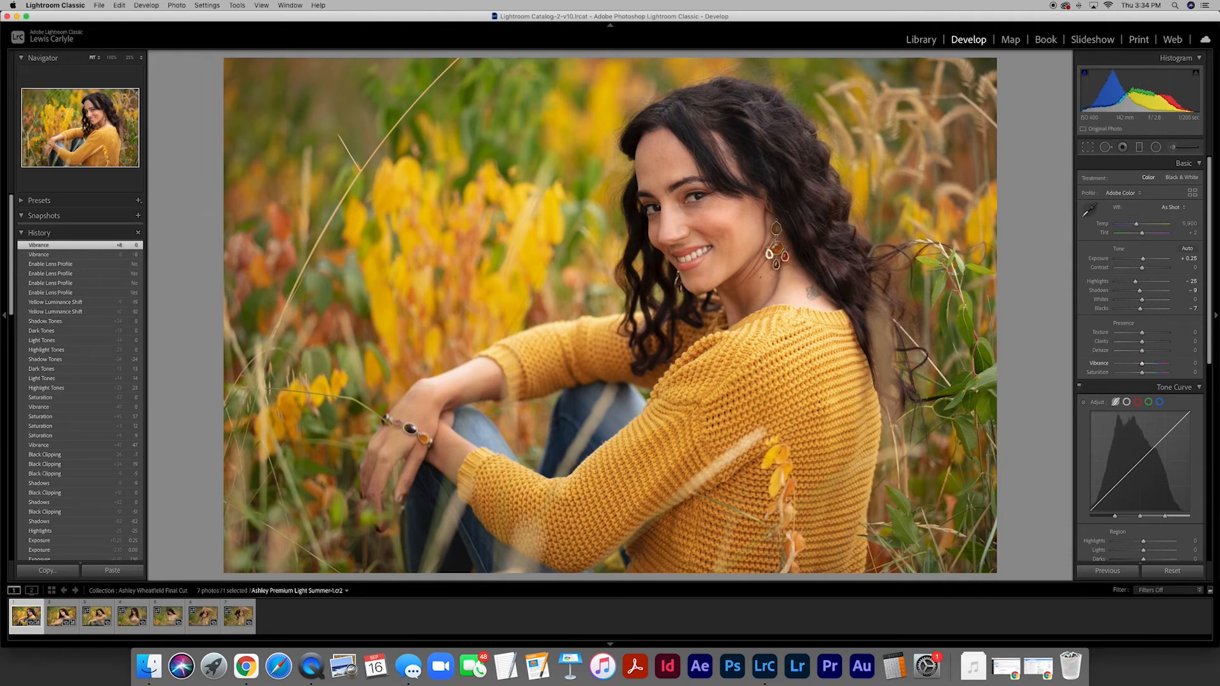
- Apply the first photo's Develop settings to the second photo, the portrait in the crocheted top
{"action": "left_click", "coordinate": [57, 617]}
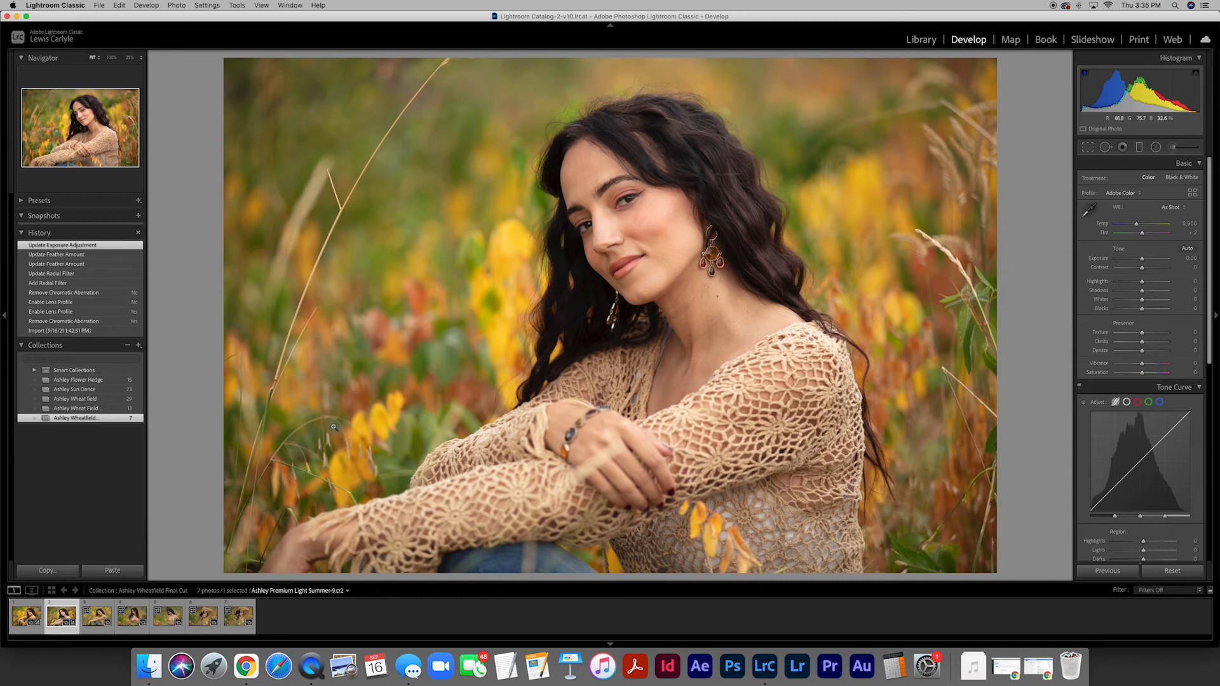
{"action": "left_click", "coordinate": [19, 623]}
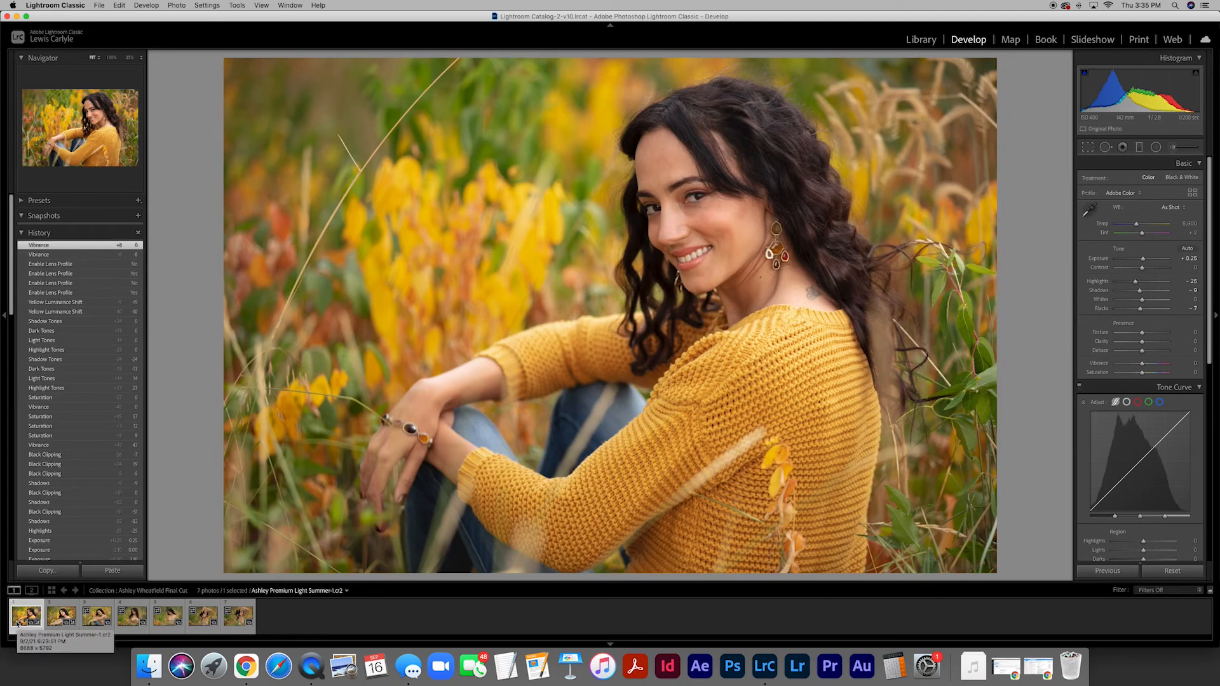
{"action": "key", "text": "Right"}
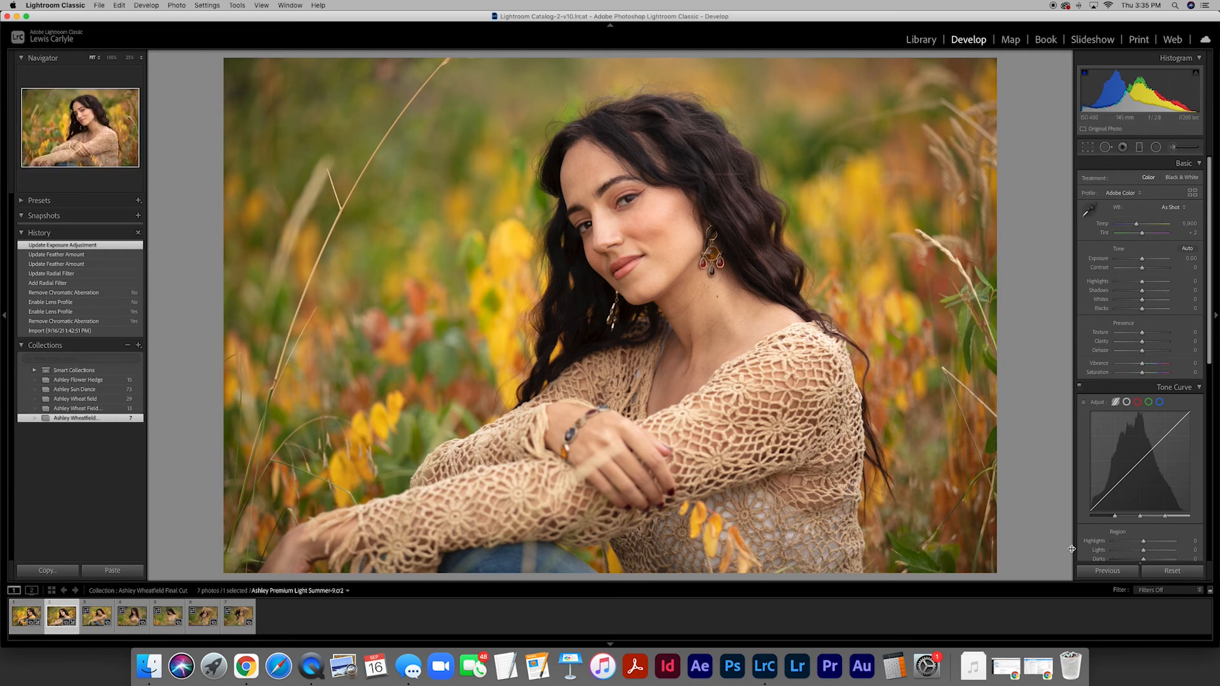
{"action": "left_click", "coordinate": [1108, 571]}
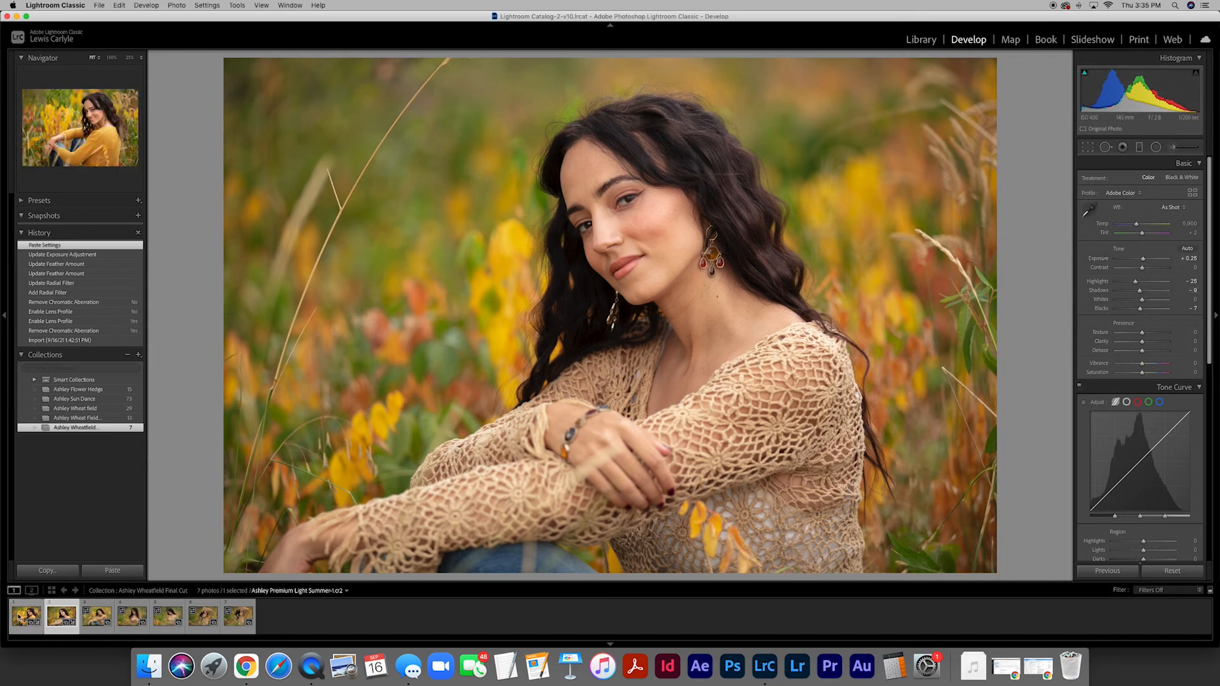
- Compare the first photo with the second photo by switching back and forth between them
{"action": "left_click", "coordinate": [18, 616]}
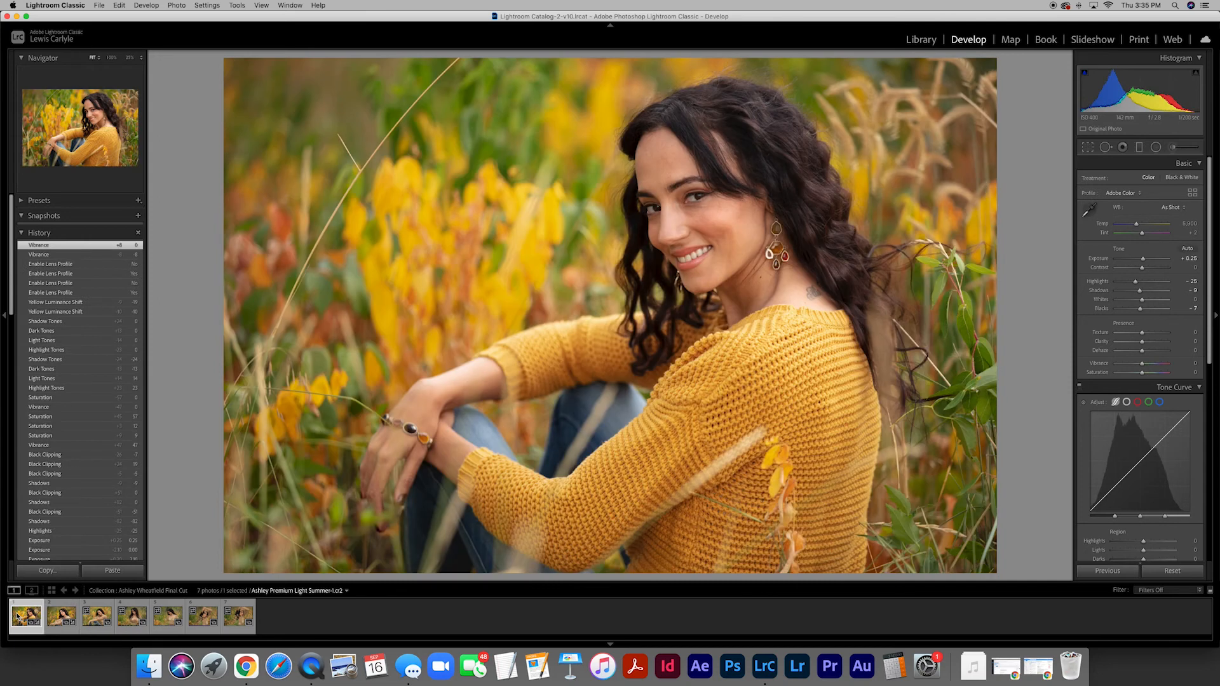
{"action": "key", "text": "Right"}
{"action": "key", "text": "Left"}
{"action": "key", "text": "Right"}
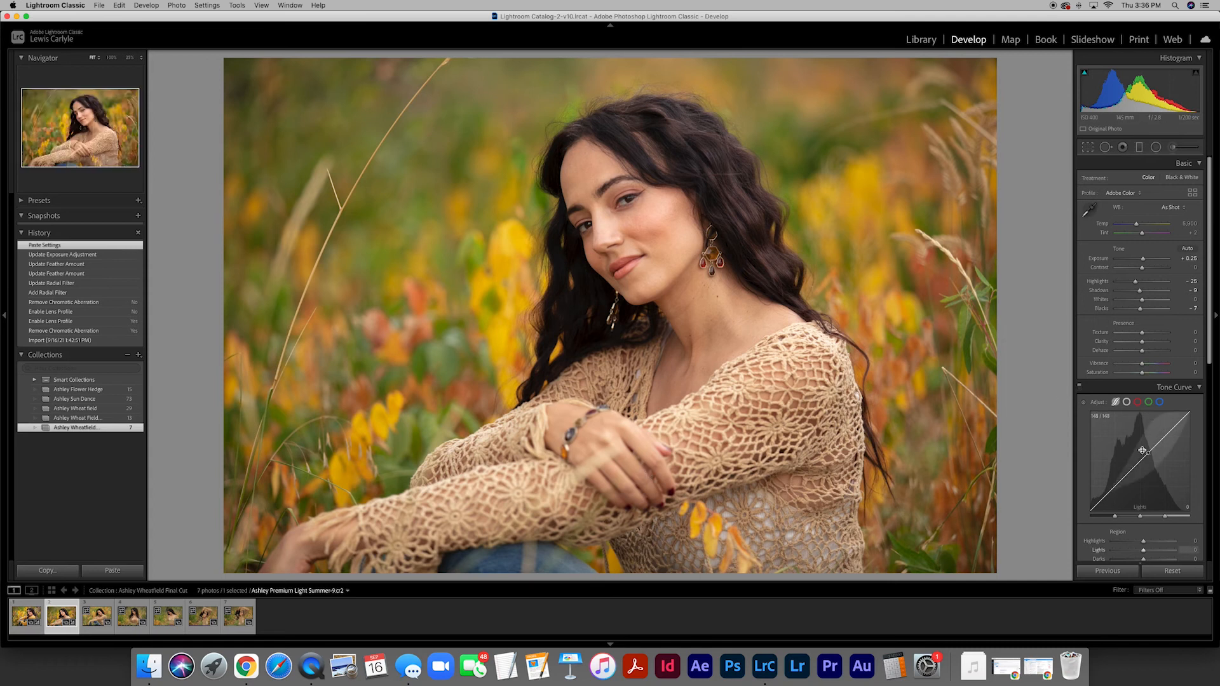
- Reset the second photo's Develop settings and reapply the first photo's settings to it
{"action": "left_click", "coordinate": [1166, 572]}
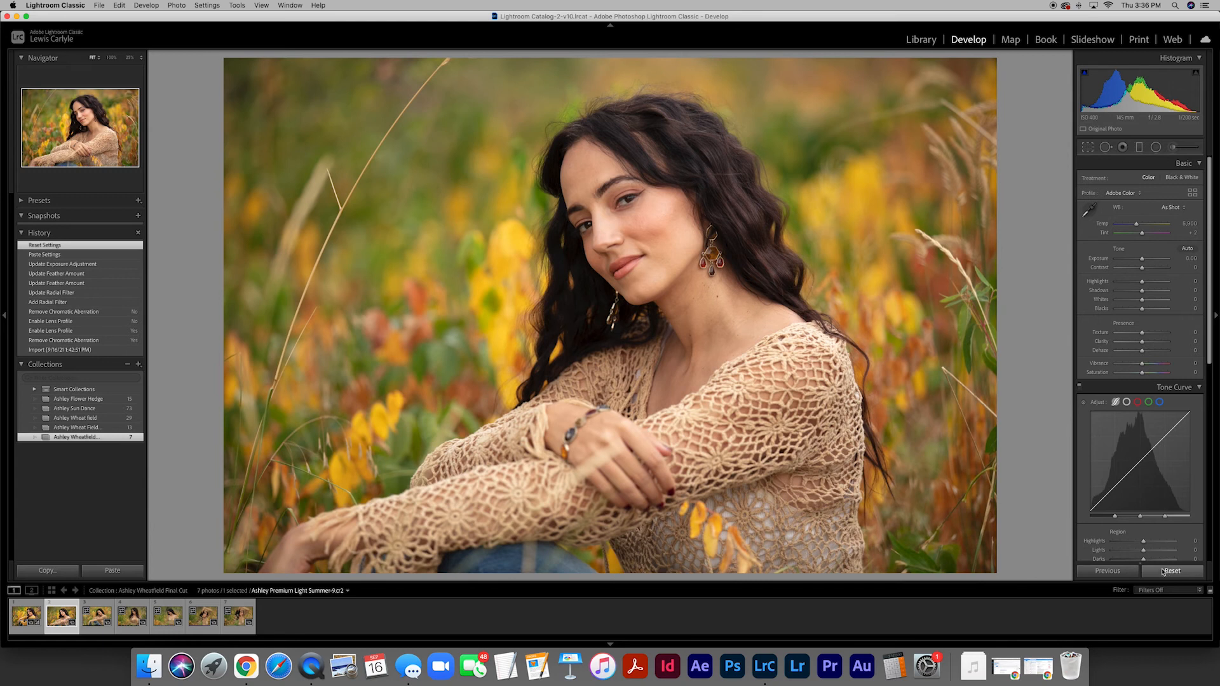
{"action": "left_click", "coordinate": [18, 619]}
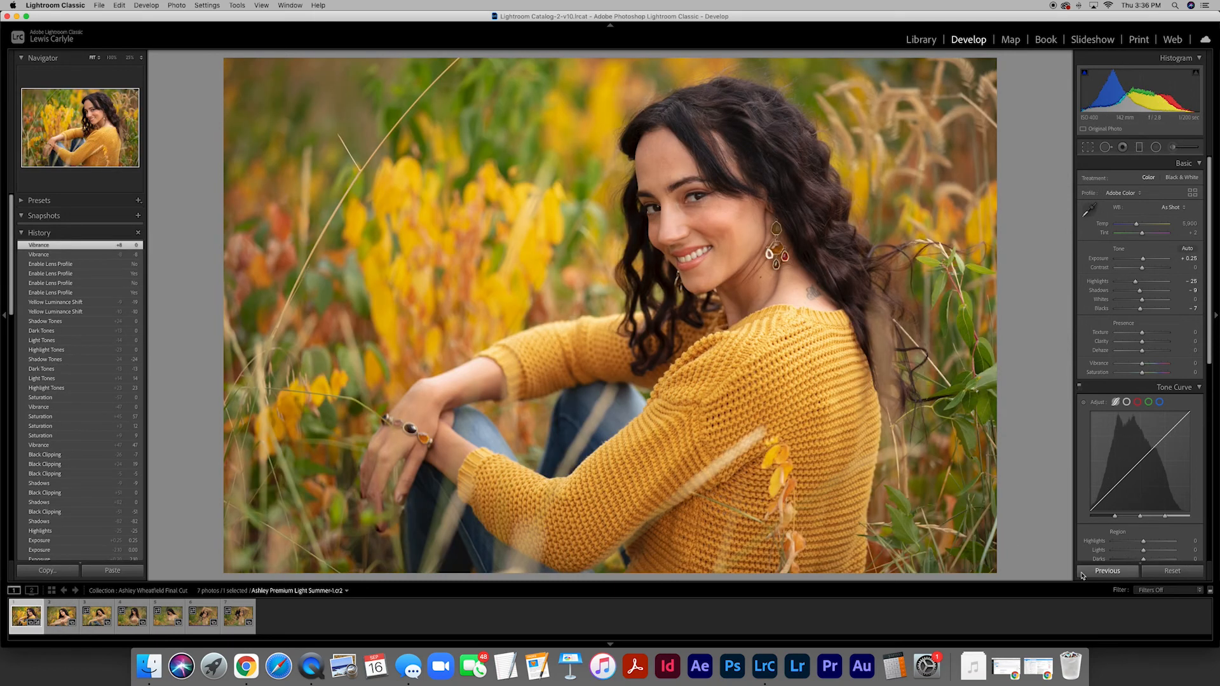
{"action": "key", "text": "Right"}
{"action": "left_click", "coordinate": [1109, 572]}
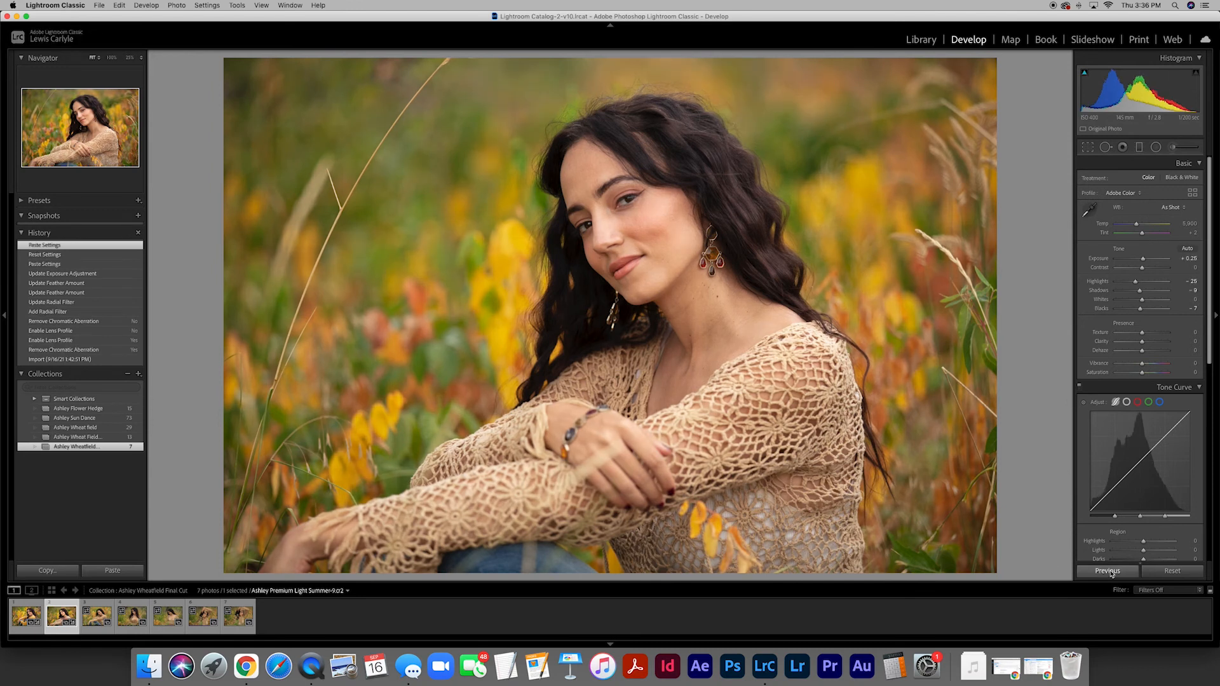
- Apply the same Develop settings to the third photo and the fourth photo in turn
{"action": "key", "text": "Right"}
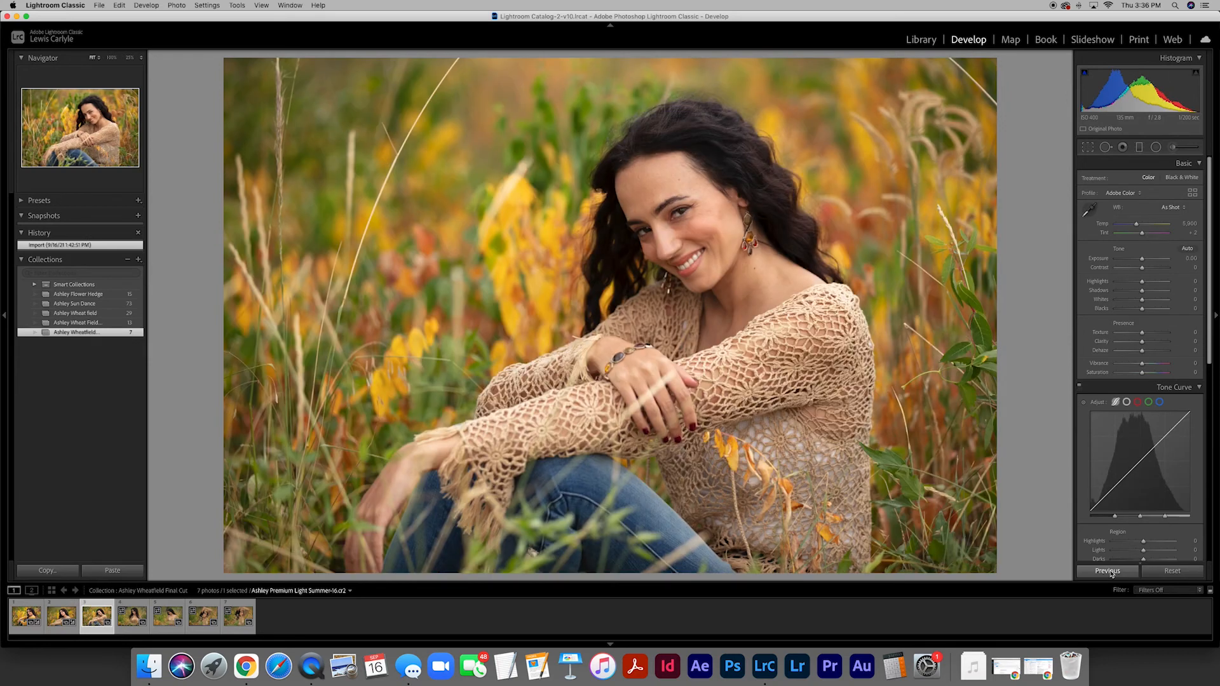
{"action": "left_click", "coordinate": [1107, 572]}
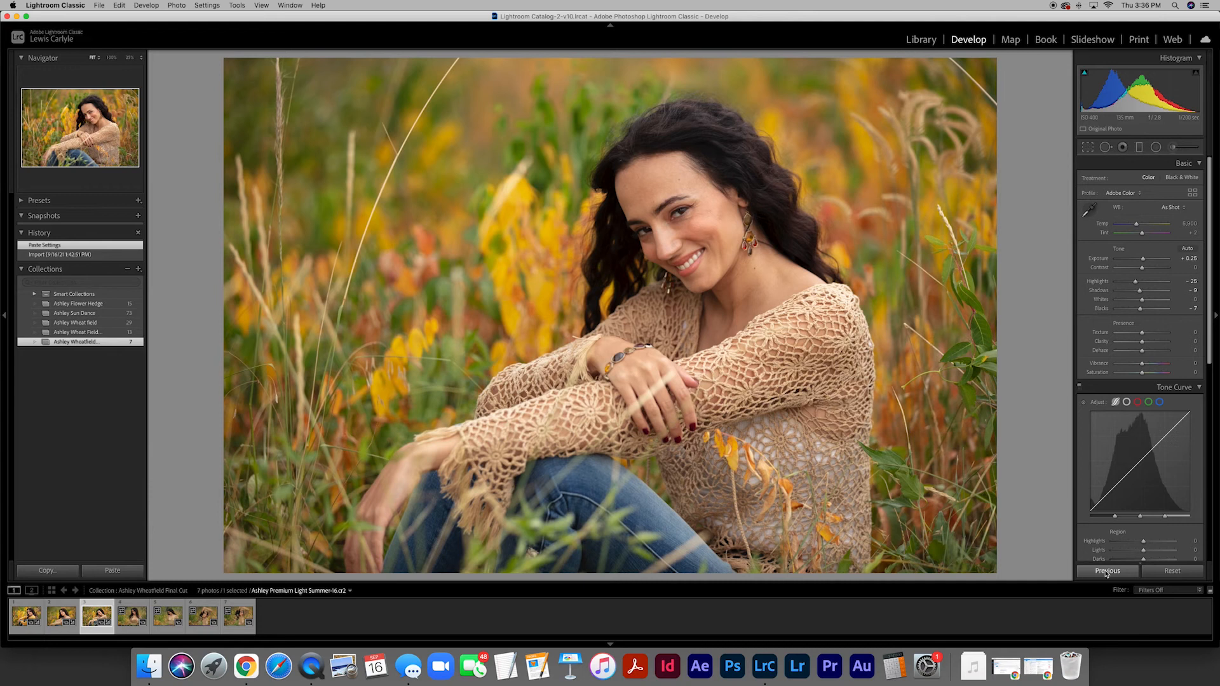
{"action": "key", "text": "Right"}
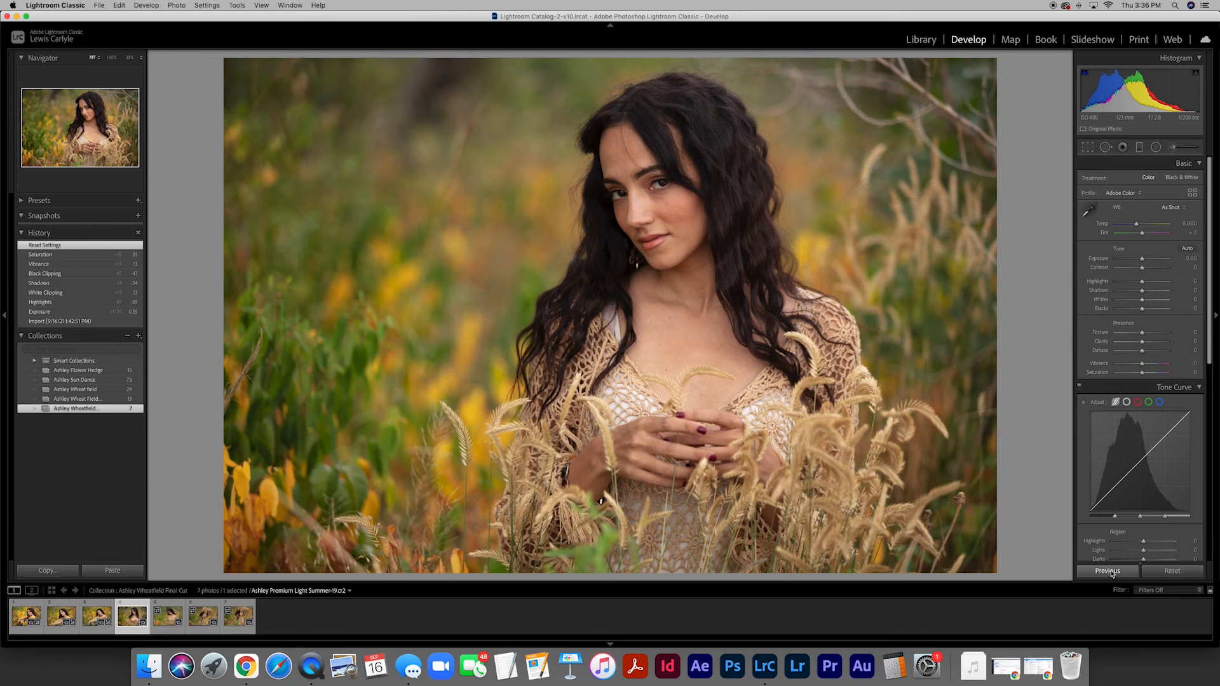
{"action": "left_click", "coordinate": [1107, 572]}
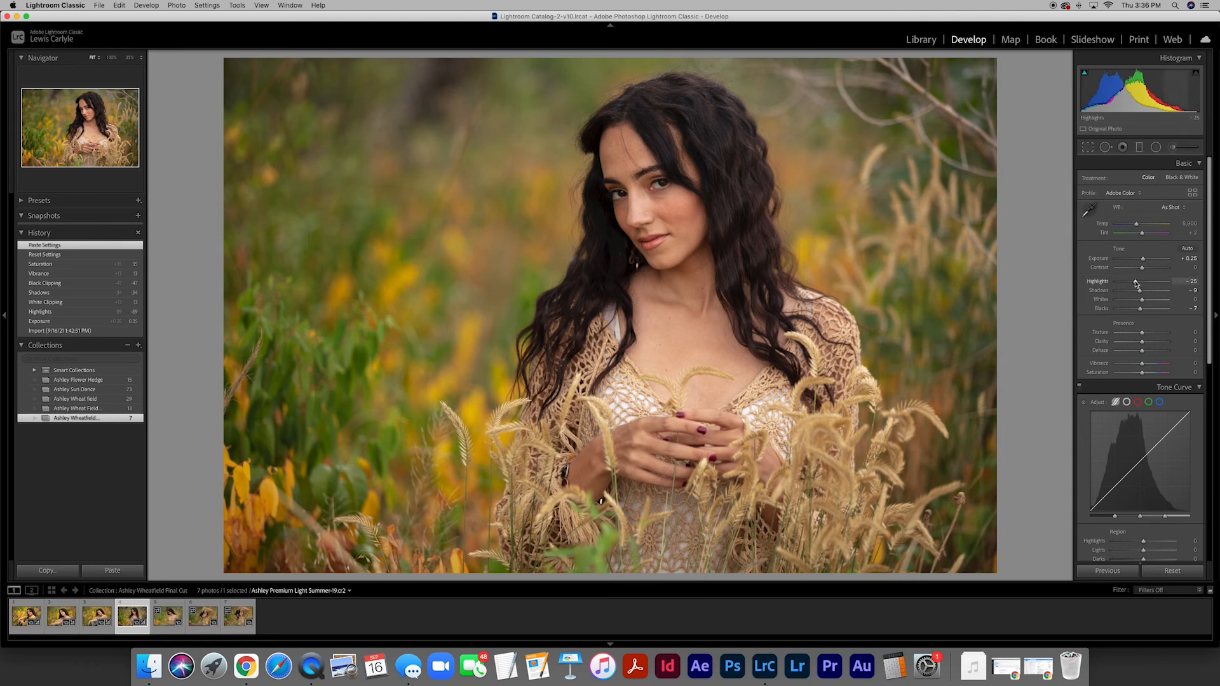
- Set the fourth photo's Exposure to +0.35 and its Highlights to -40
{"action": "left_click_drag", "start_coordinate": [1135, 283], "coordinate": [1140, 284]}
{"action": "left_click", "coordinate": [1184, 257]}
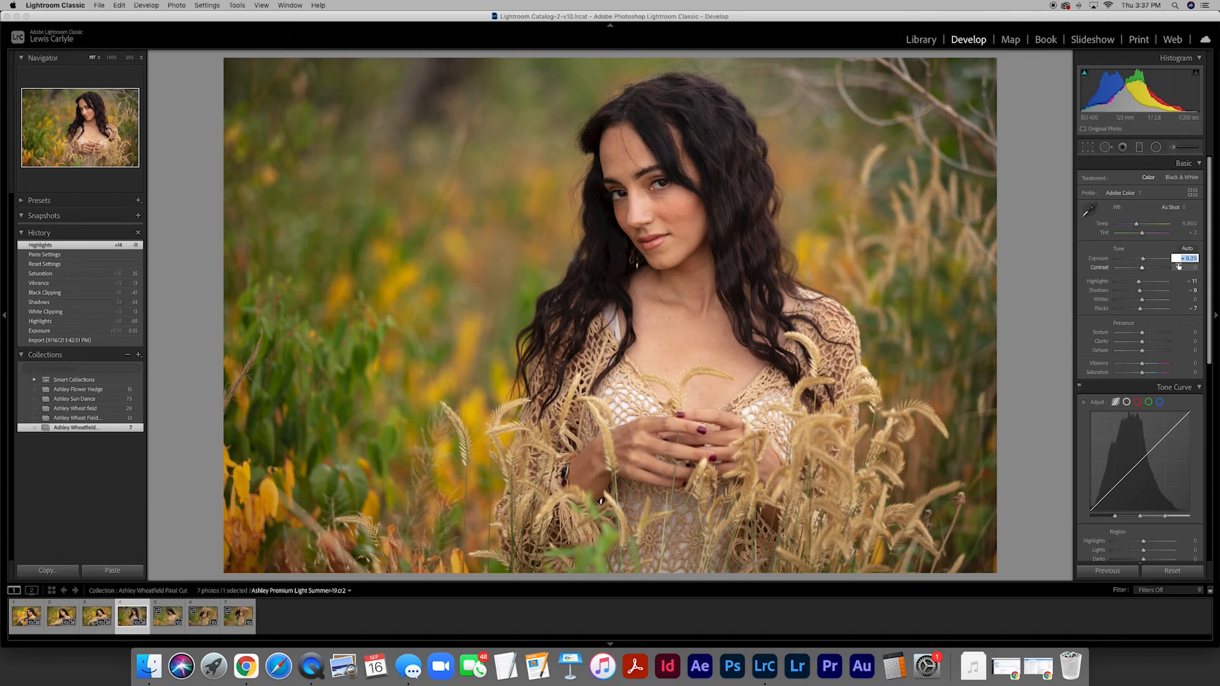
{"action": "type", "text": ".35"}
{"action": "key", "text": "Return"}
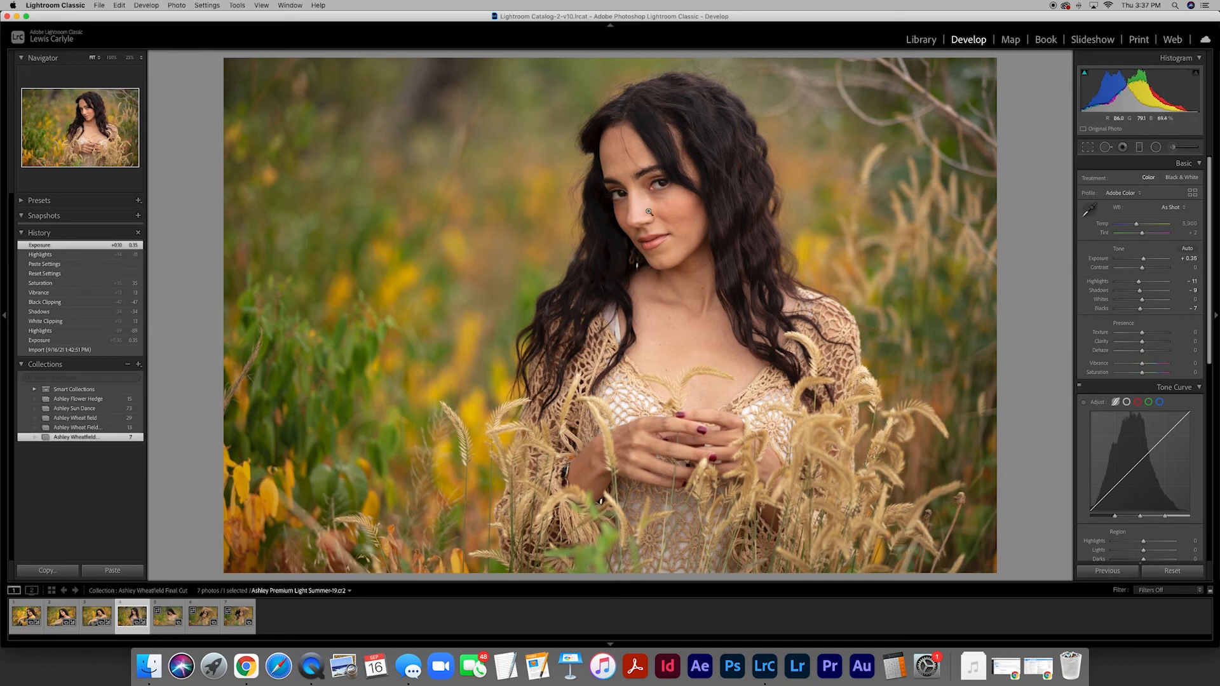
{"action": "left_click_drag", "start_coordinate": [1137, 282], "coordinate": [1132, 282]}
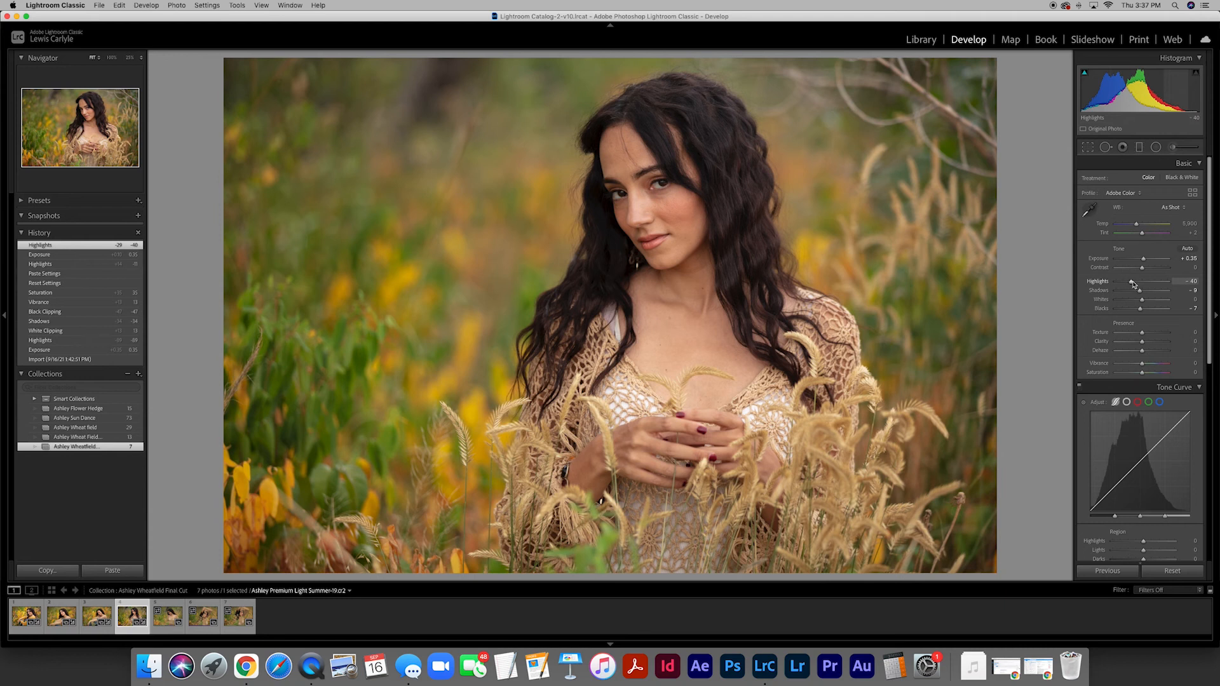
- Carry the fourth photo's Develop settings over to the fifth and sixth photos
{"action": "left_click", "coordinate": [166, 619]}
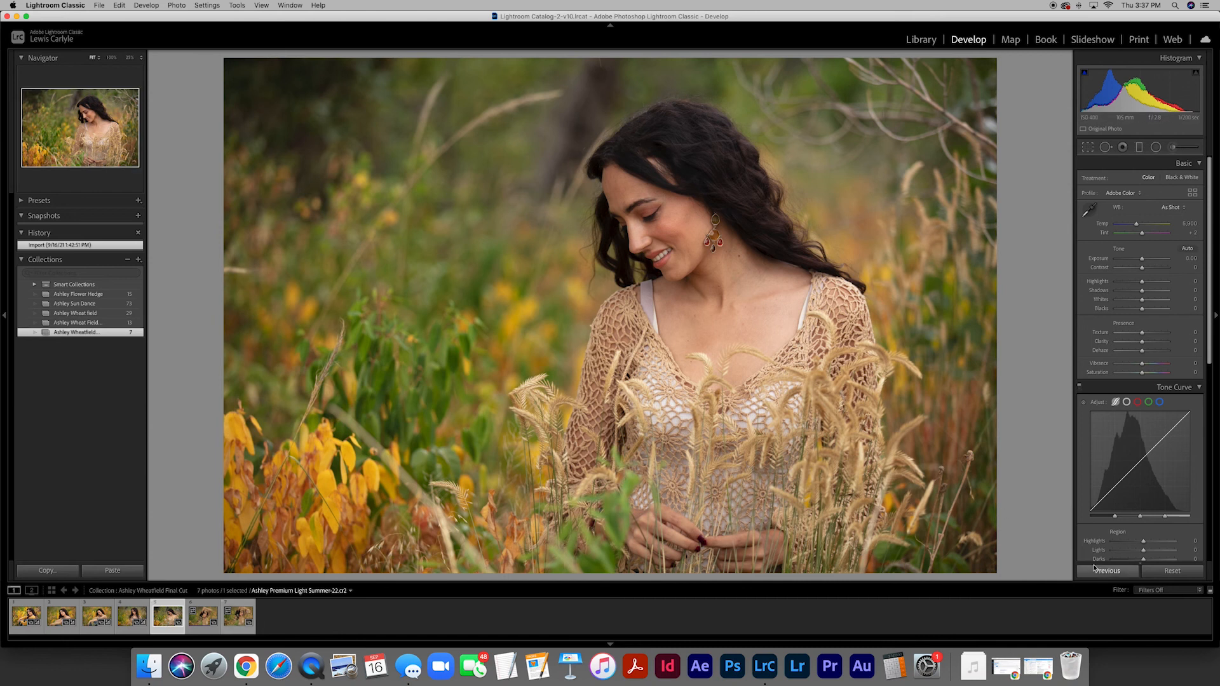
{"action": "left_click", "coordinate": [1111, 572]}
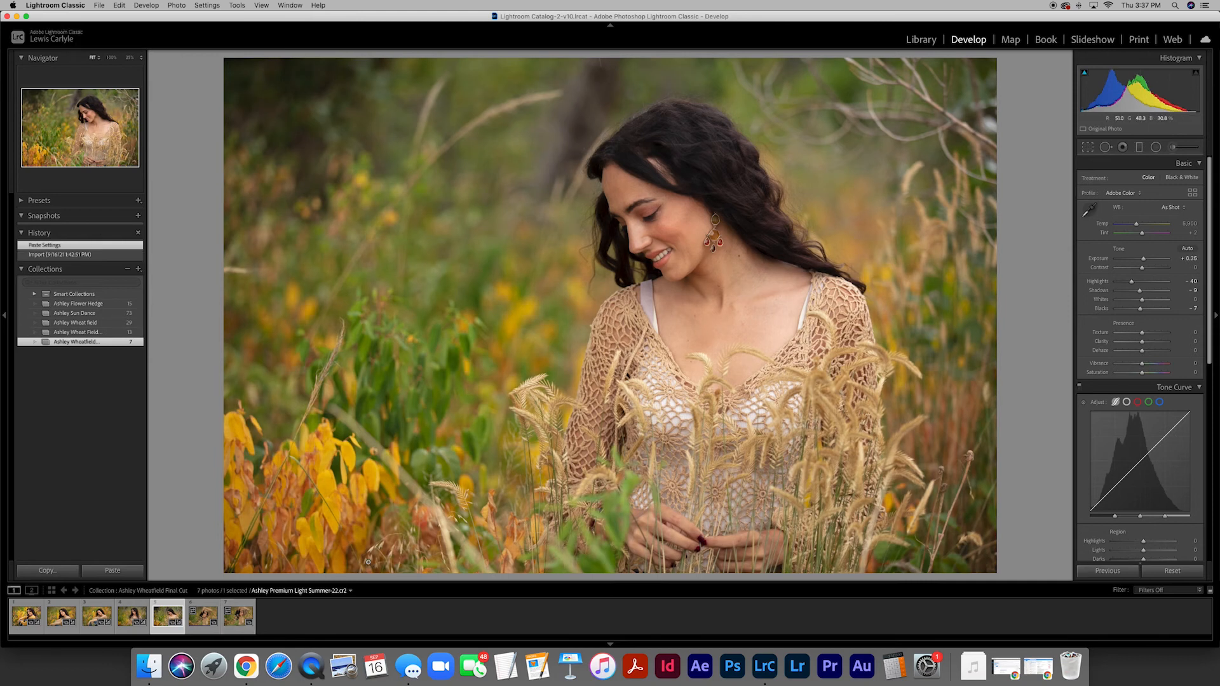
{"action": "left_click", "coordinate": [201, 619]}
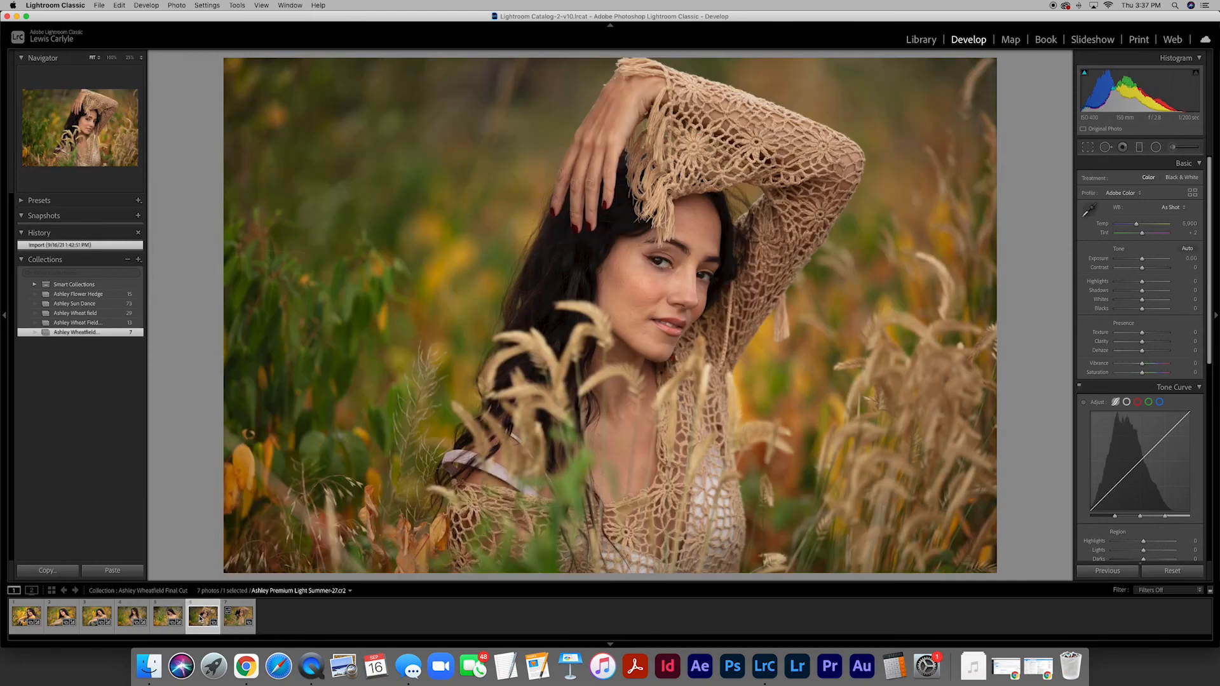
{"action": "left_click", "coordinate": [1111, 572]}
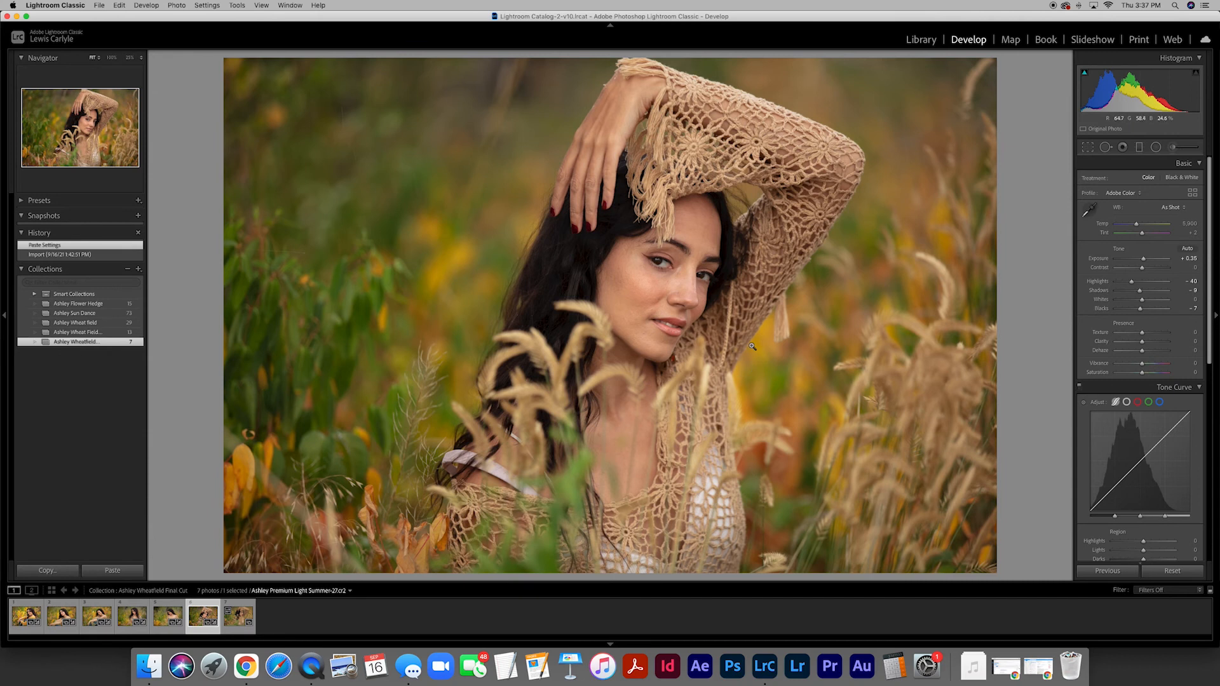
- Set the sixth photo's Exposure to +0.45 and apply its Develop settings to the seventh photo
{"action": "left_click", "coordinate": [1192, 259]}
{"action": "key", "text": "BackSpace"}
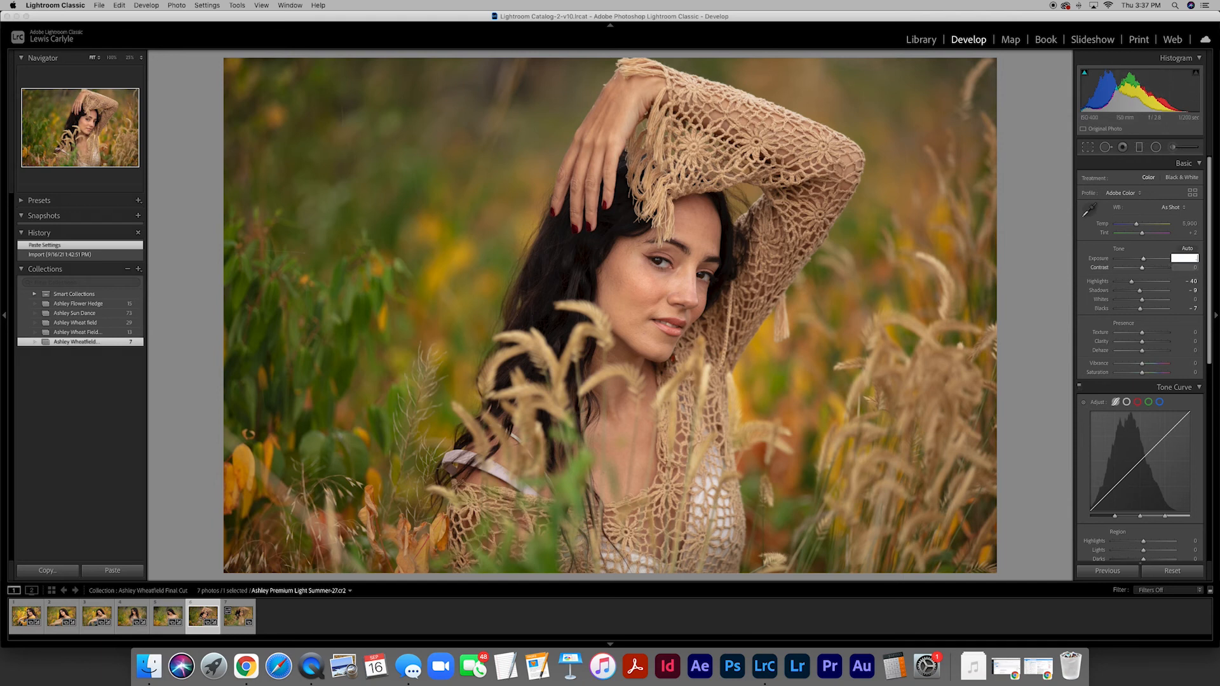
{"action": "type", "text": ".45"}
{"action": "key", "text": "Return"}
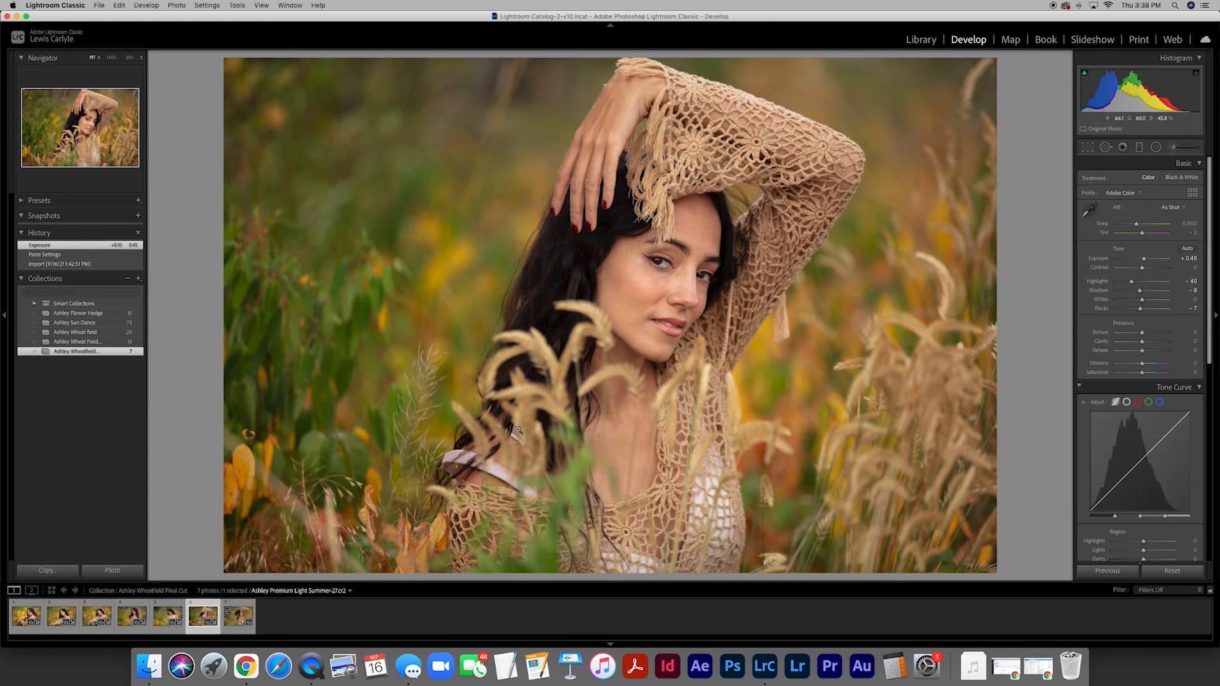
{"action": "left_click", "coordinate": [235, 625]}
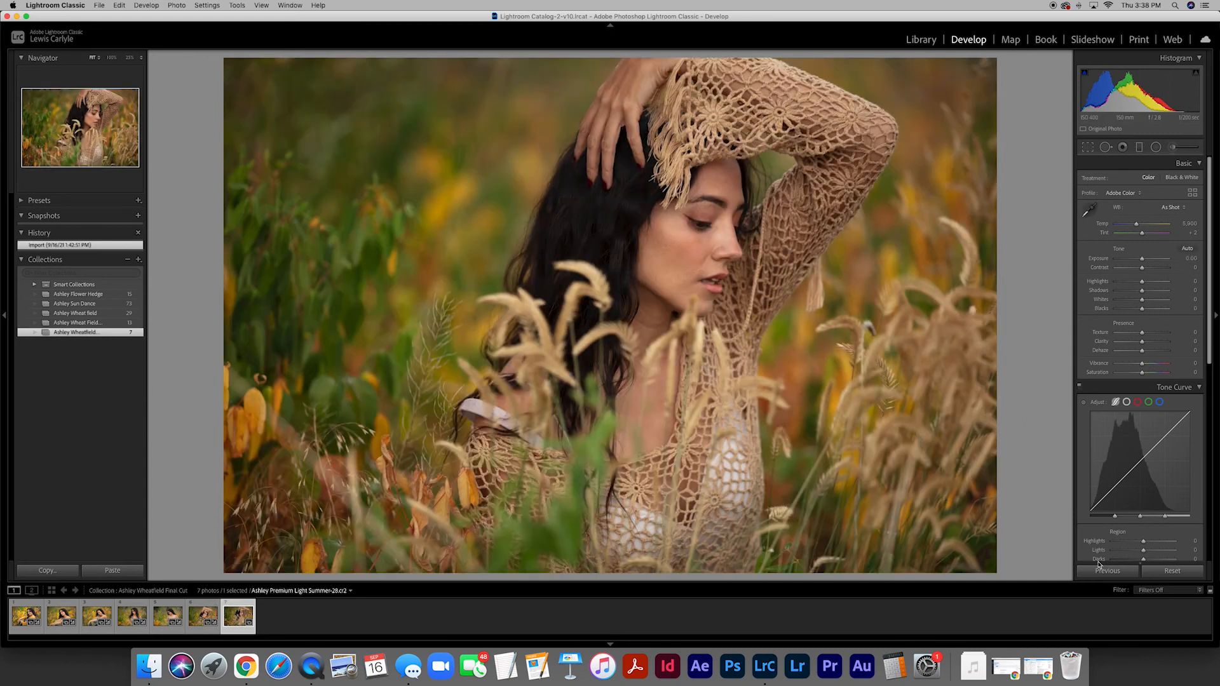
{"action": "left_click", "coordinate": [1113, 575]}
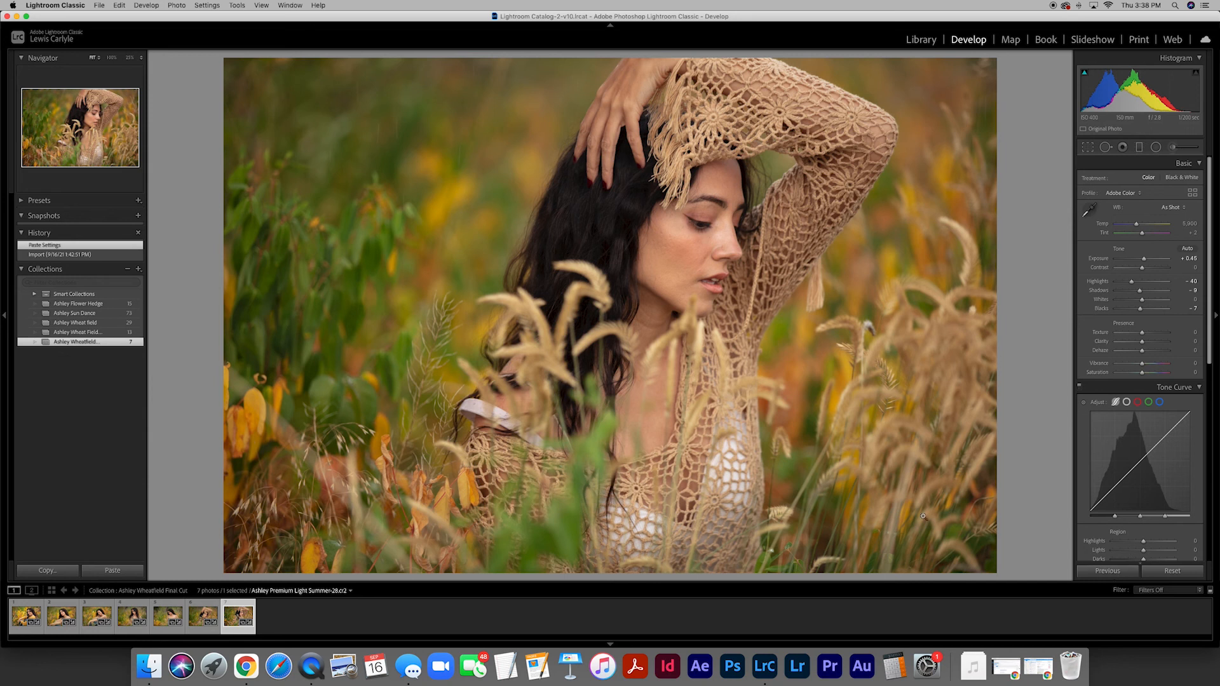
- View the collection in the Library grid with enlarged thumbnails, three photos per row
{"action": "key", "text": "g"}
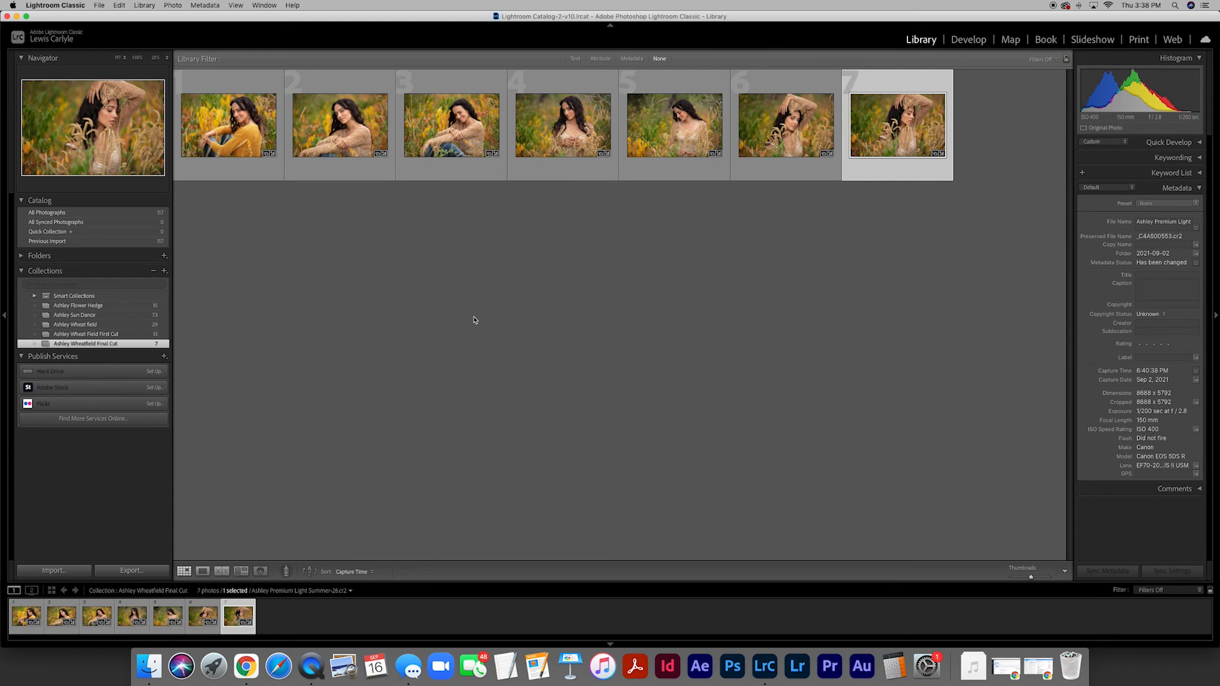
{"action": "left_click_drag", "start_coordinate": [1030, 576], "coordinate": [1049, 577]}
{"action": "scroll", "coordinate": [800, 404], "scroll_direction": "up", "scroll_amount": 5}
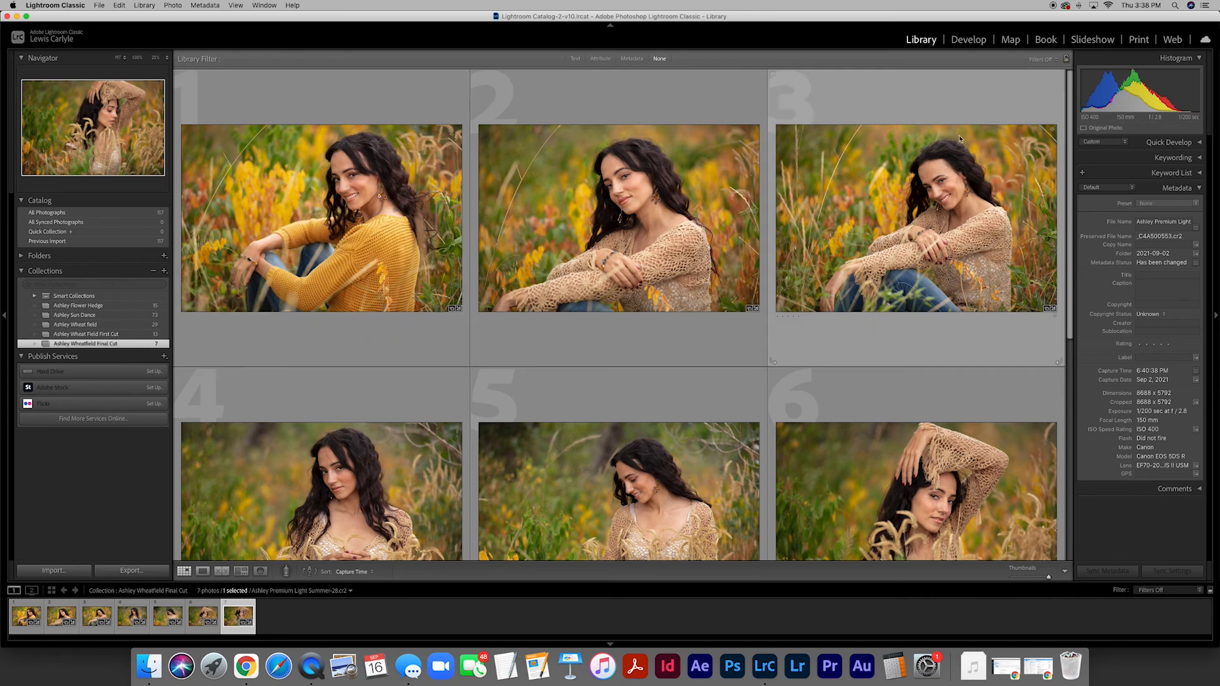
- Review all seven photos one after another in the Develop module, starting with the first photo
{"action": "left_click", "coordinate": [971, 41]}
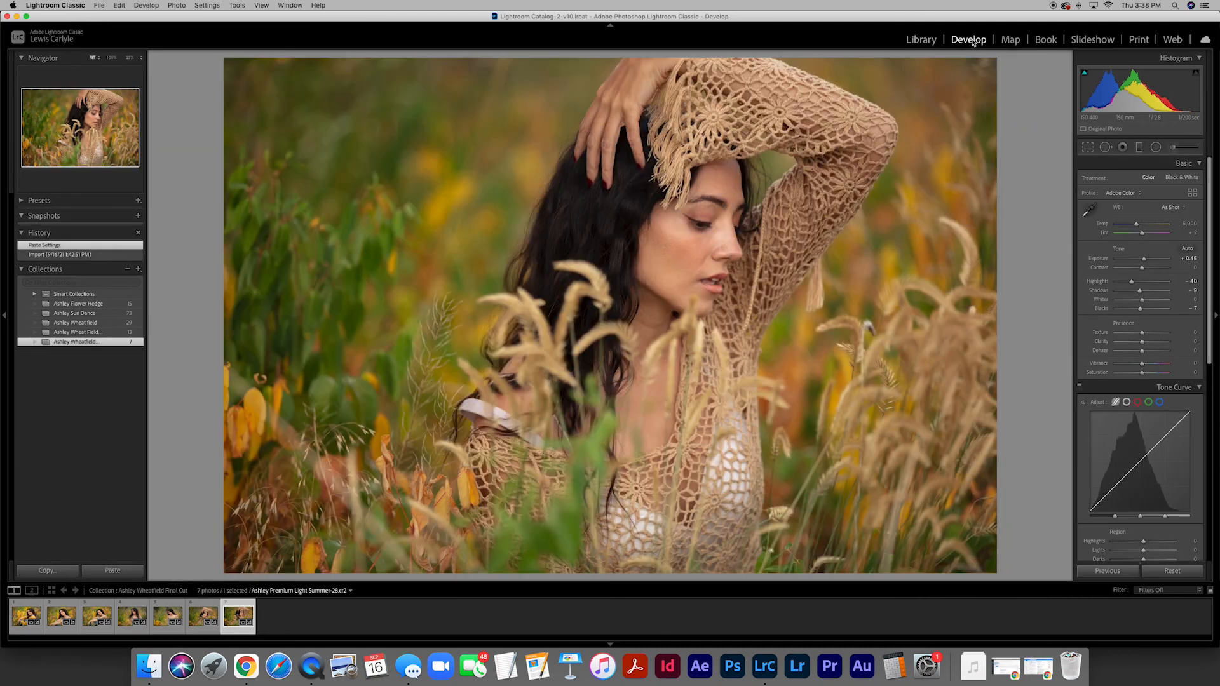
{"action": "left_click", "coordinate": [19, 617]}
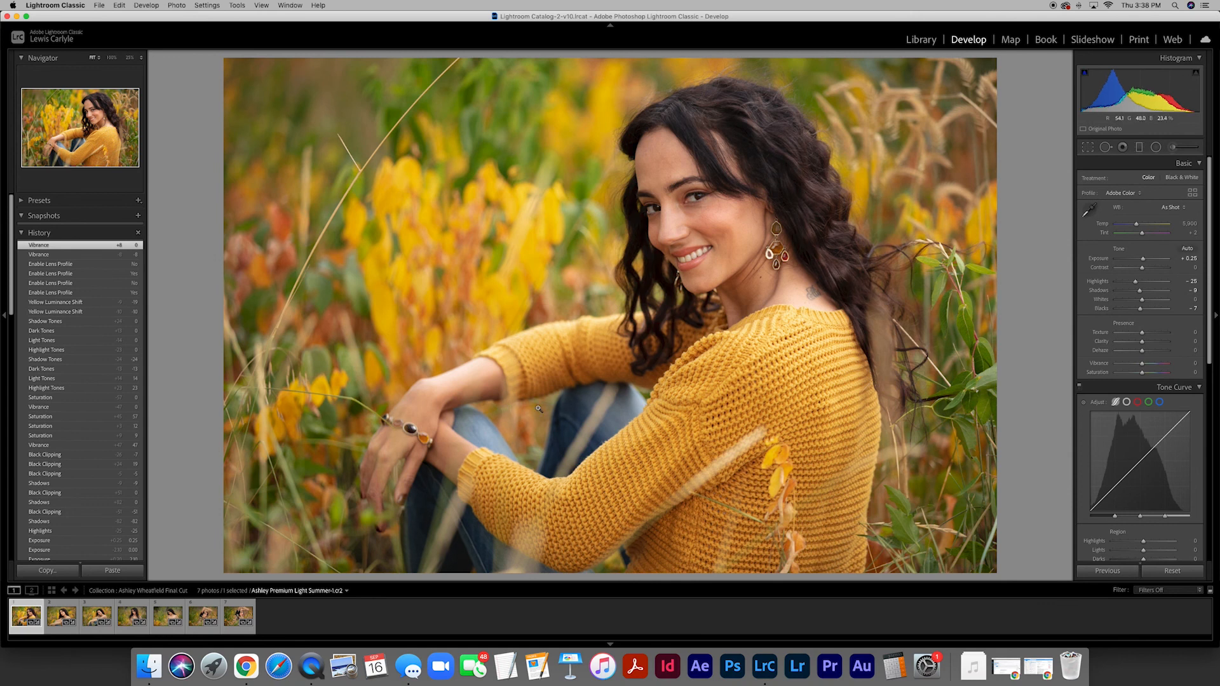
{"action": "key", "text": "Right"}
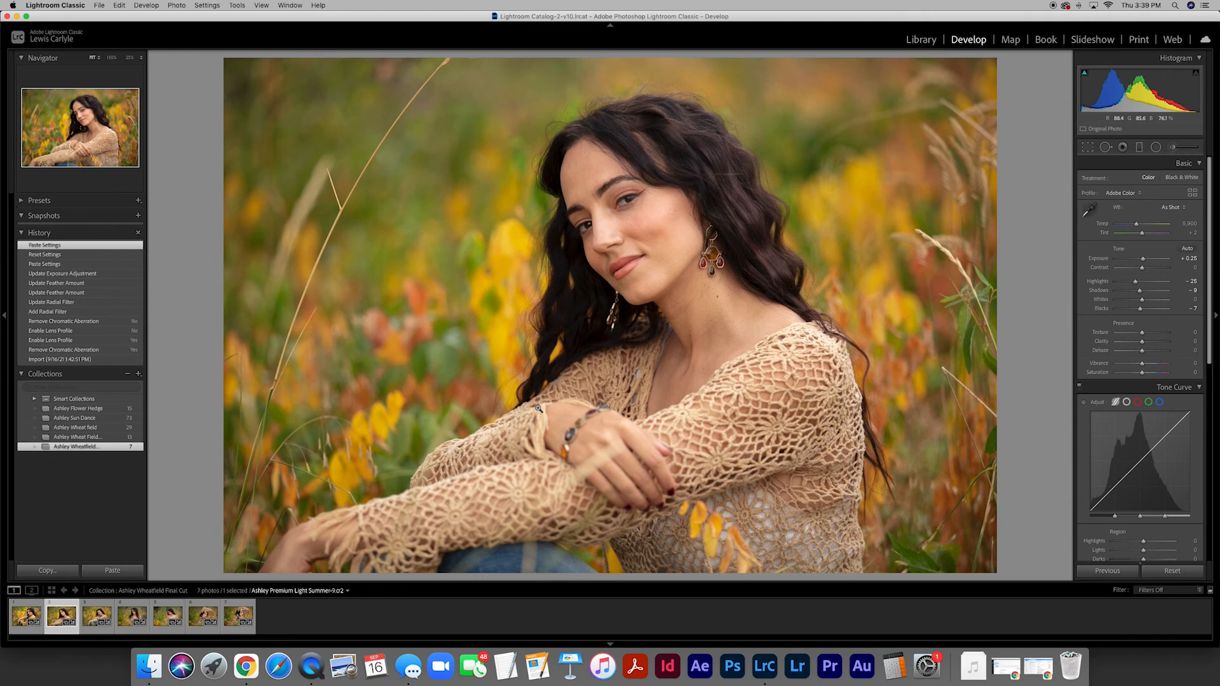
{"action": "key", "text": "Right"}
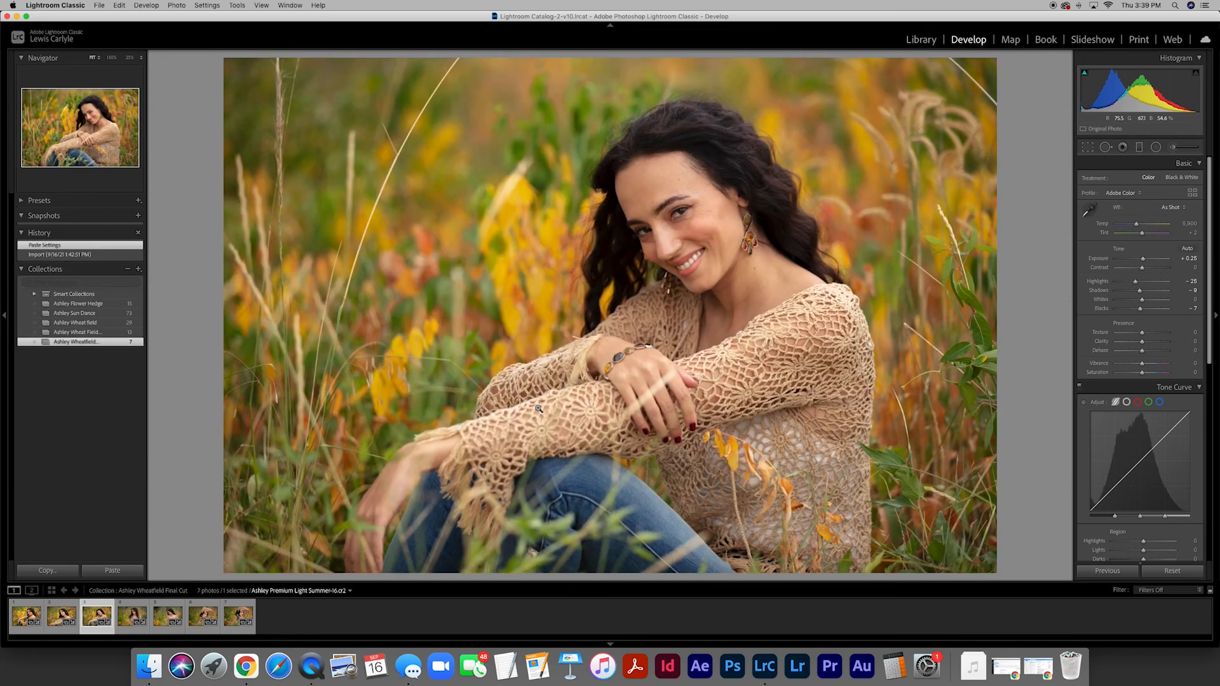
{"action": "key", "text": "Right"}
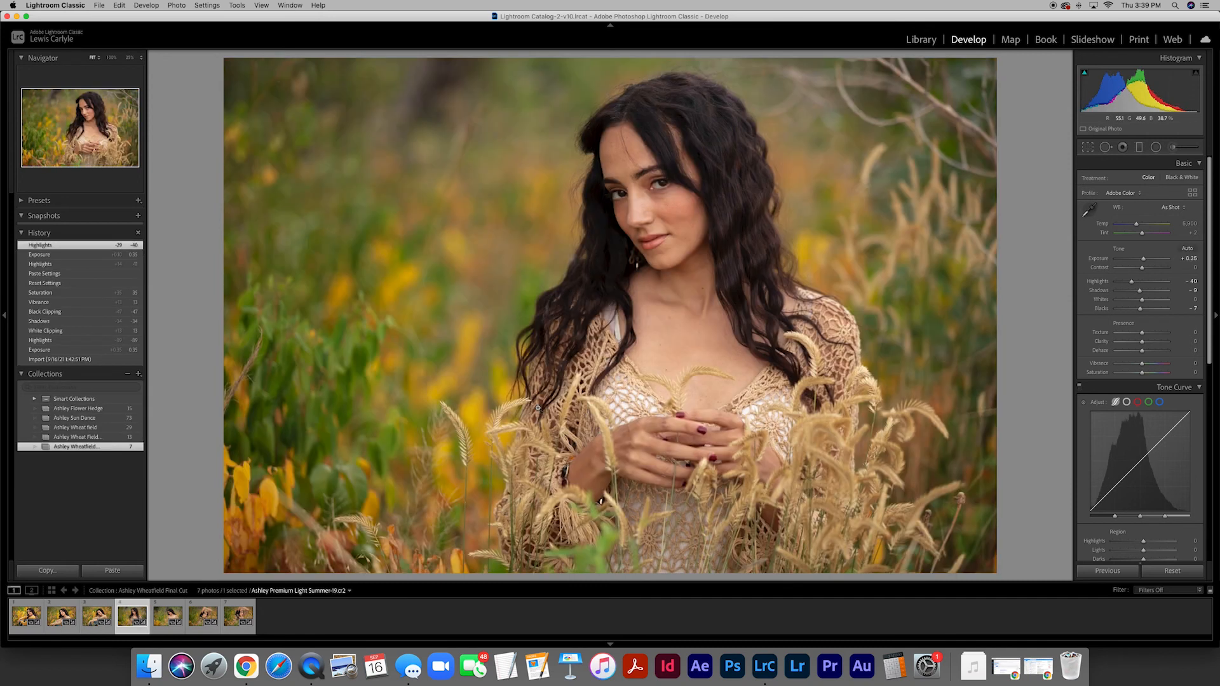
{"action": "key", "text": "Right"}
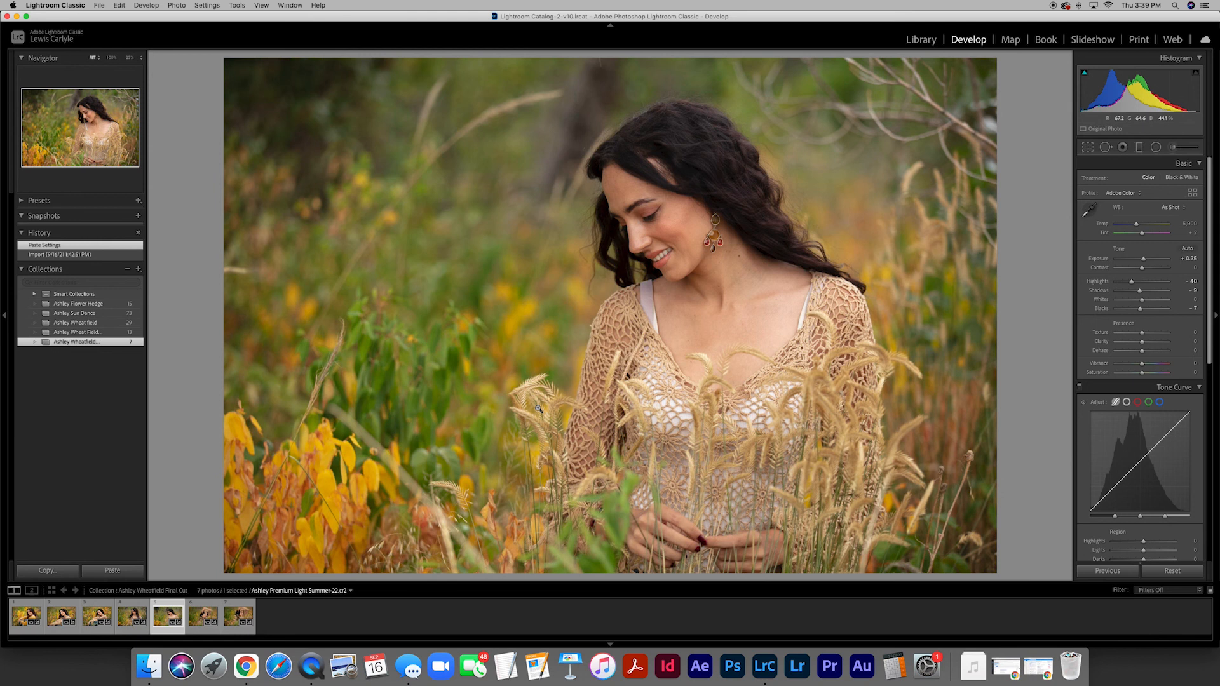
{"action": "key", "text": "Right"}
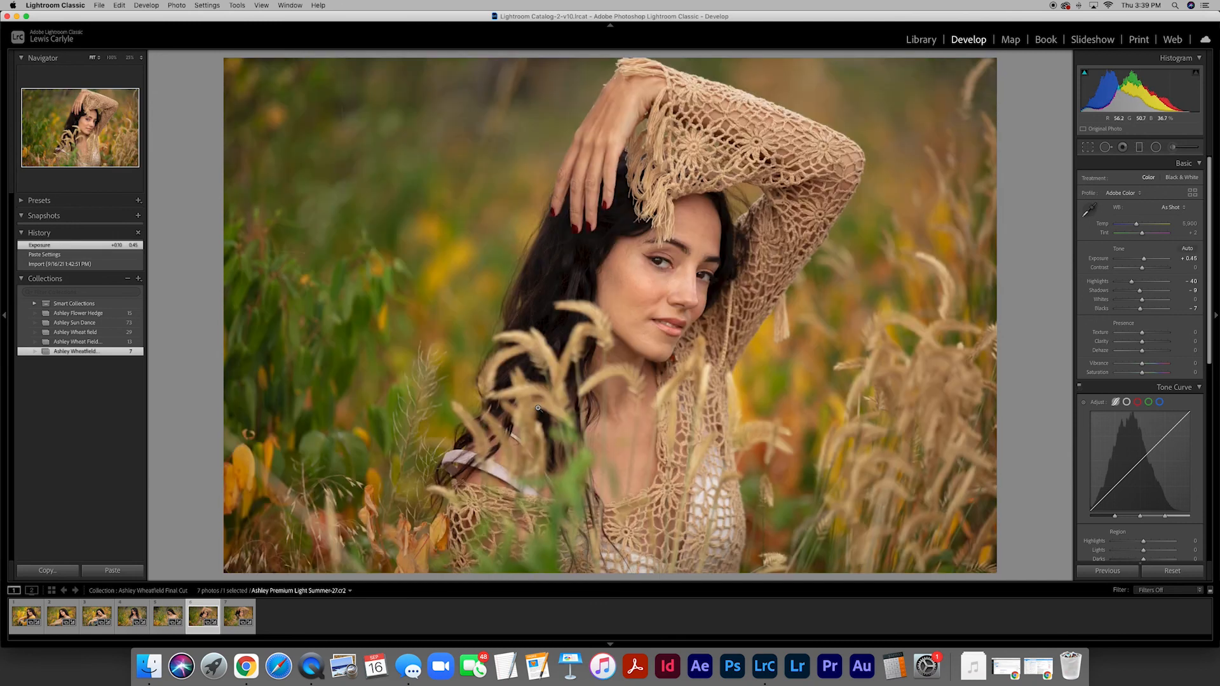
{"action": "key", "text": "Right"}
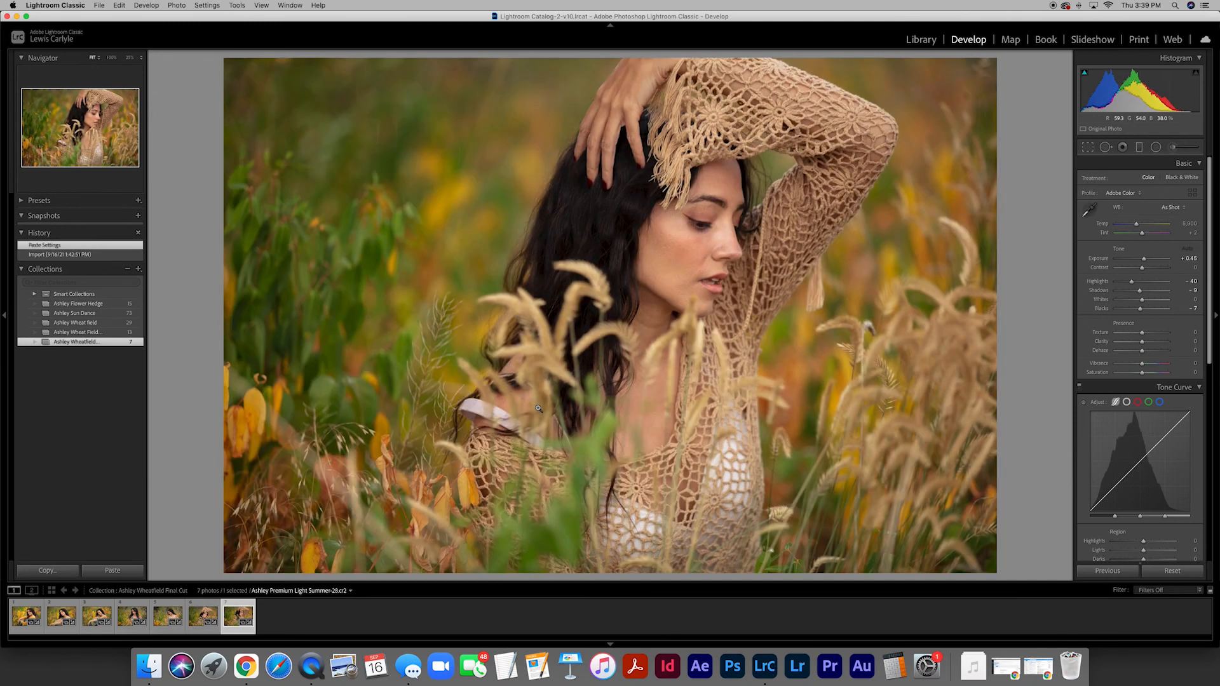
- Check the photos together in the Library grid, then browse back through them in Develop to the second photo
{"action": "key", "text": "g"}
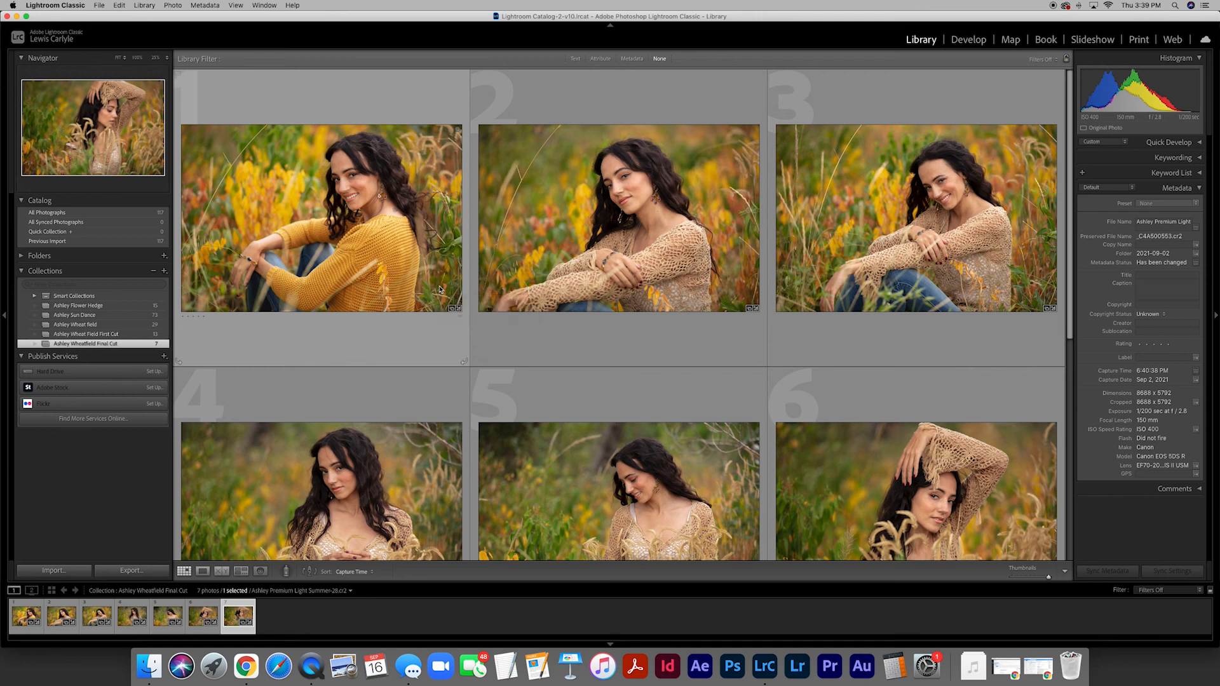
{"action": "left_click", "coordinate": [969, 40]}
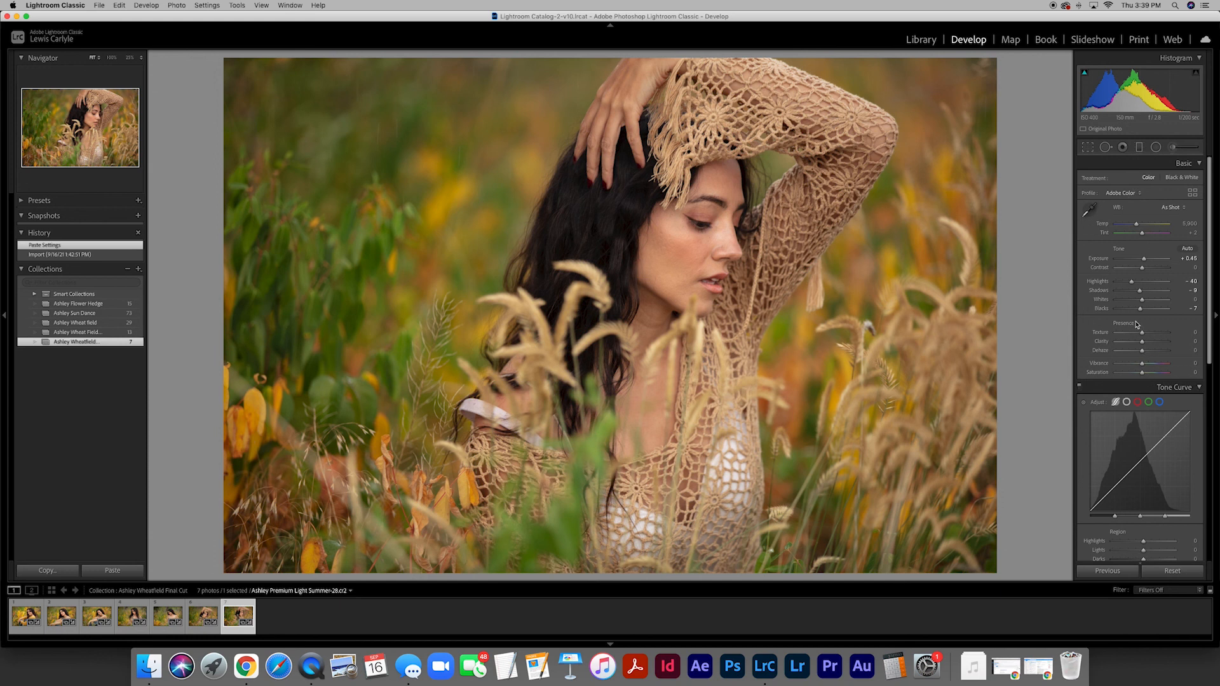
{"action": "key", "text": "Left"}
{"action": "key", "text": "Left"}
{"action": "key", "text": "Left"}
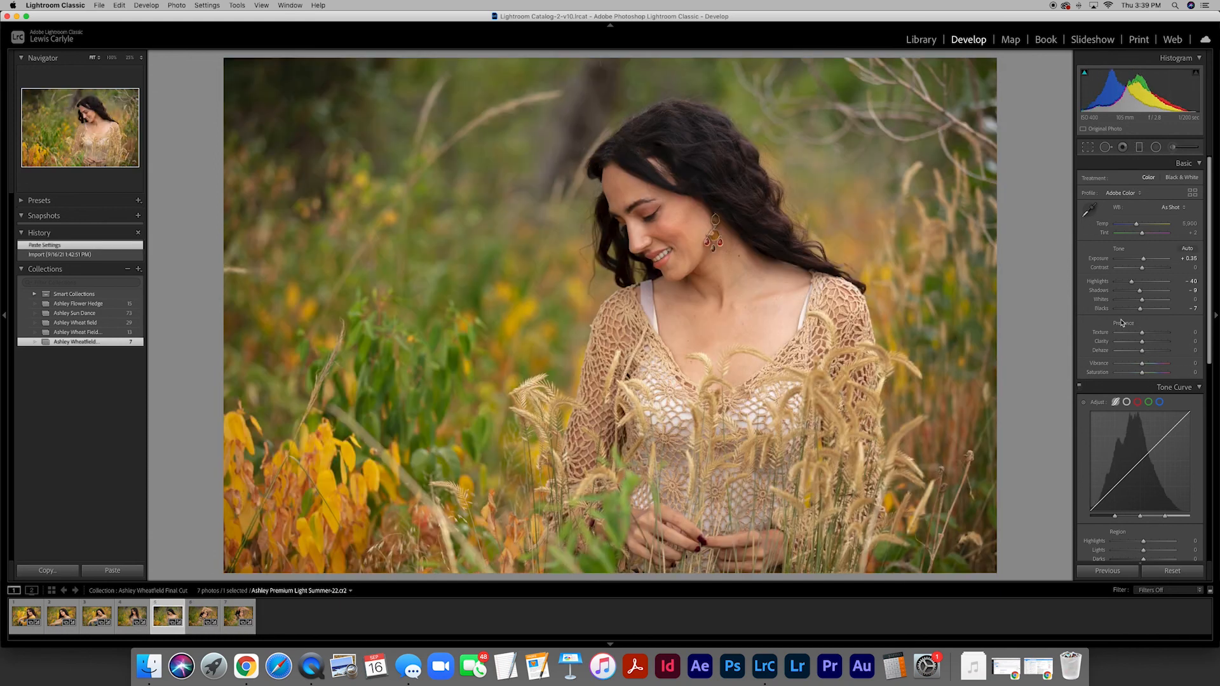
{"action": "key", "text": "Left"}
{"action": "key", "text": "Left"}
{"action": "key", "text": "Left"}
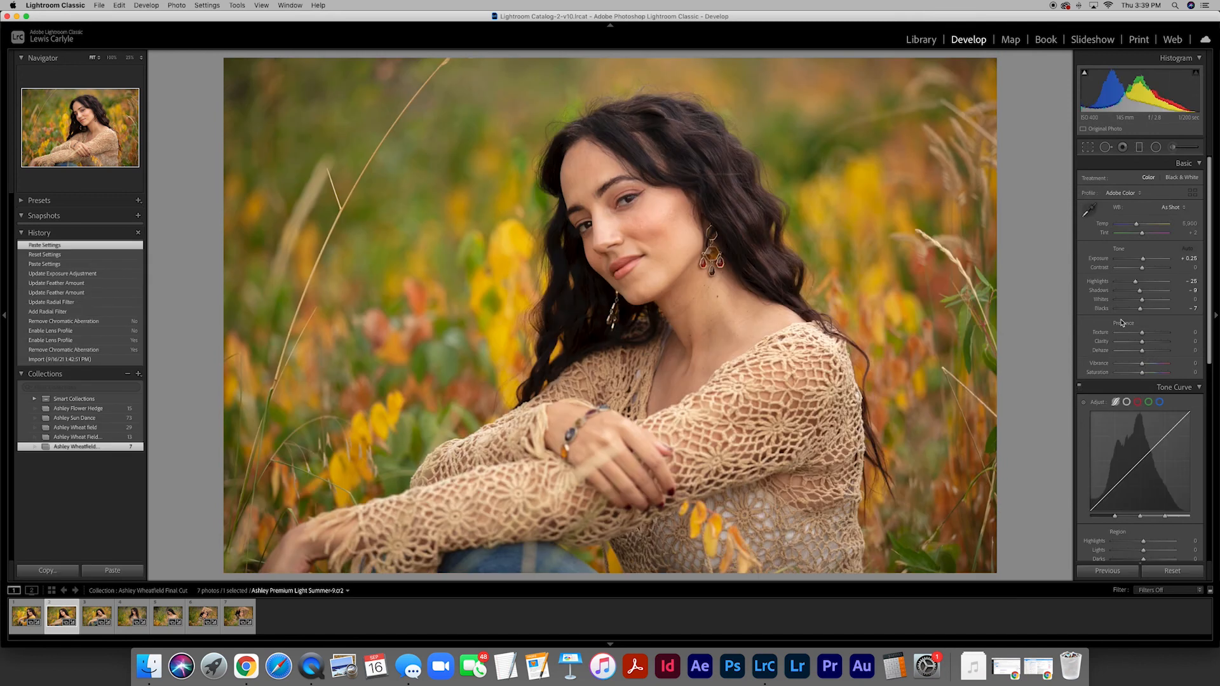
{"action": "key", "text": "Right"}
- Try a slightly lower Exposure on the second photo and undo the change
{"action": "left_click_drag", "start_coordinate": [1143, 259], "coordinate": [1141, 262]}
{"action": "key", "text": "super+z"}
- Add a vertical graduated filter over the left side of the second photo with Exposure -0.82, extending its inner edge slightly toward the woman
{"action": "left_click", "coordinate": [1139, 148]}
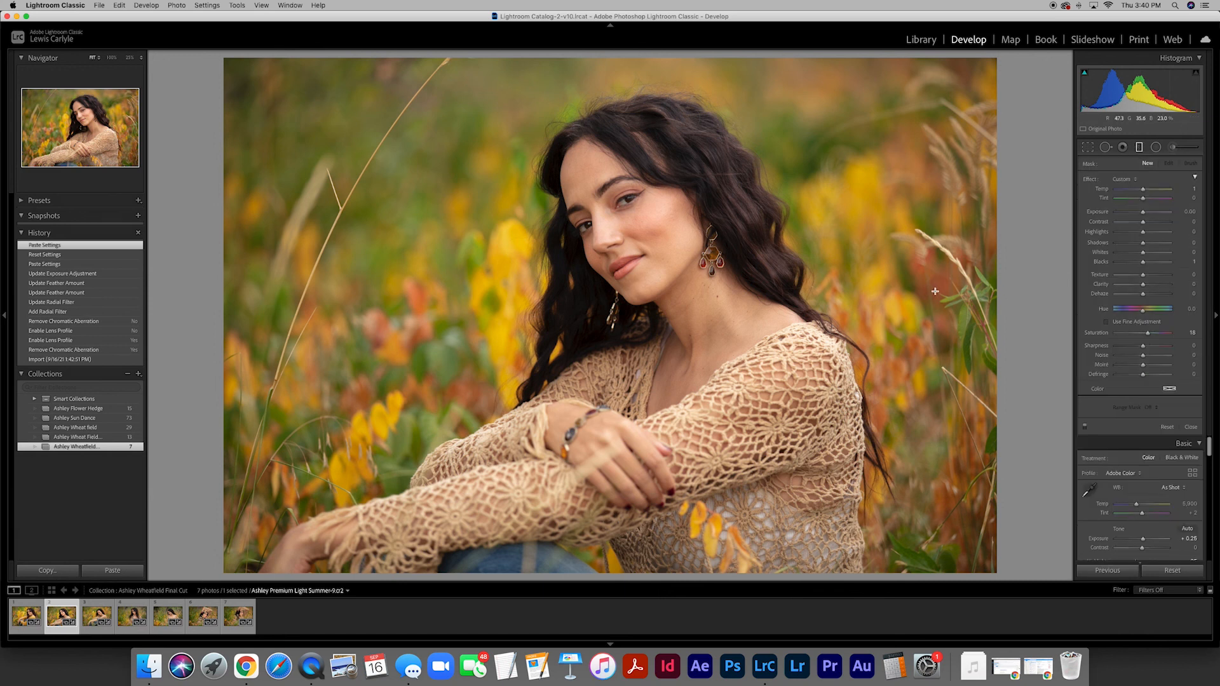
{"action": "left_click_drag", "start_coordinate": [264, 282], "coordinate": [566, 282]}
{"action": "left_click_drag", "start_coordinate": [1143, 211], "coordinate": [1136, 212]}
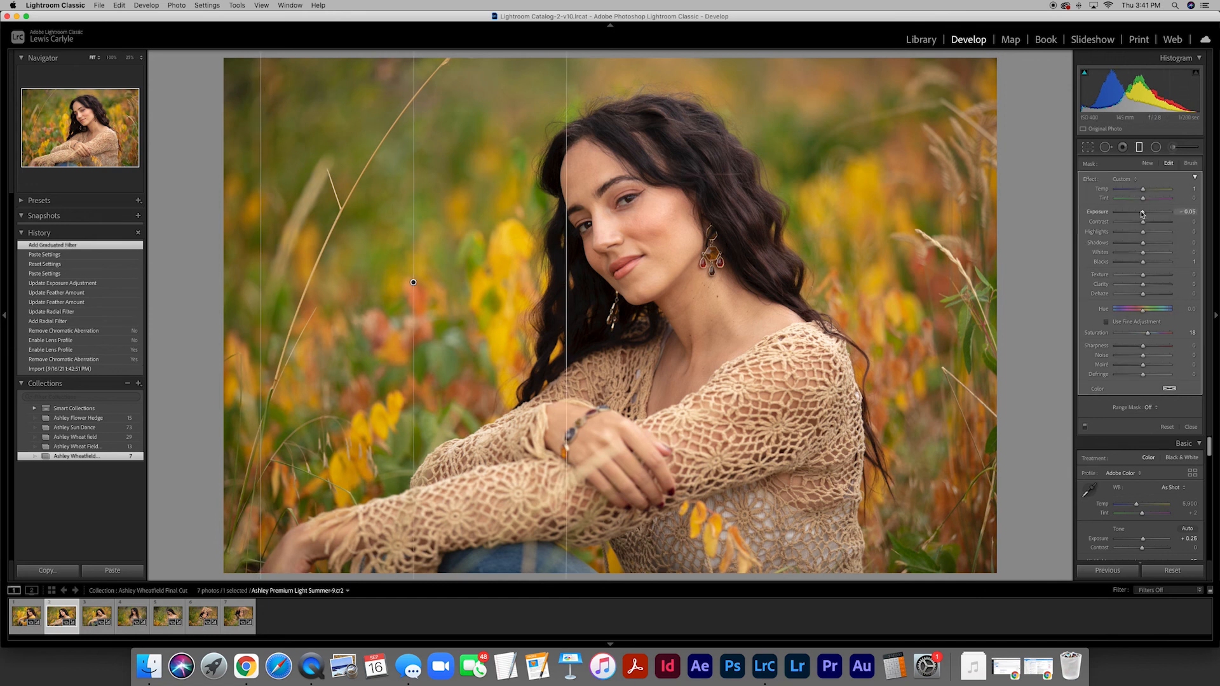
{"action": "left_click_drag", "start_coordinate": [567, 262], "coordinate": [589, 261]}
- Add a slightly slanted graduated filter over the right side of the second photo and set its Exposure to -0.47
{"action": "mouse_move", "coordinate": [878, 243]}
{"action": "left_mouse_down"}
{"action": "mouse_move", "coordinate": [858, 244]}
{"action": "mouse_move", "coordinate": [875, 244]}
{"action": "left_mouse_up"}
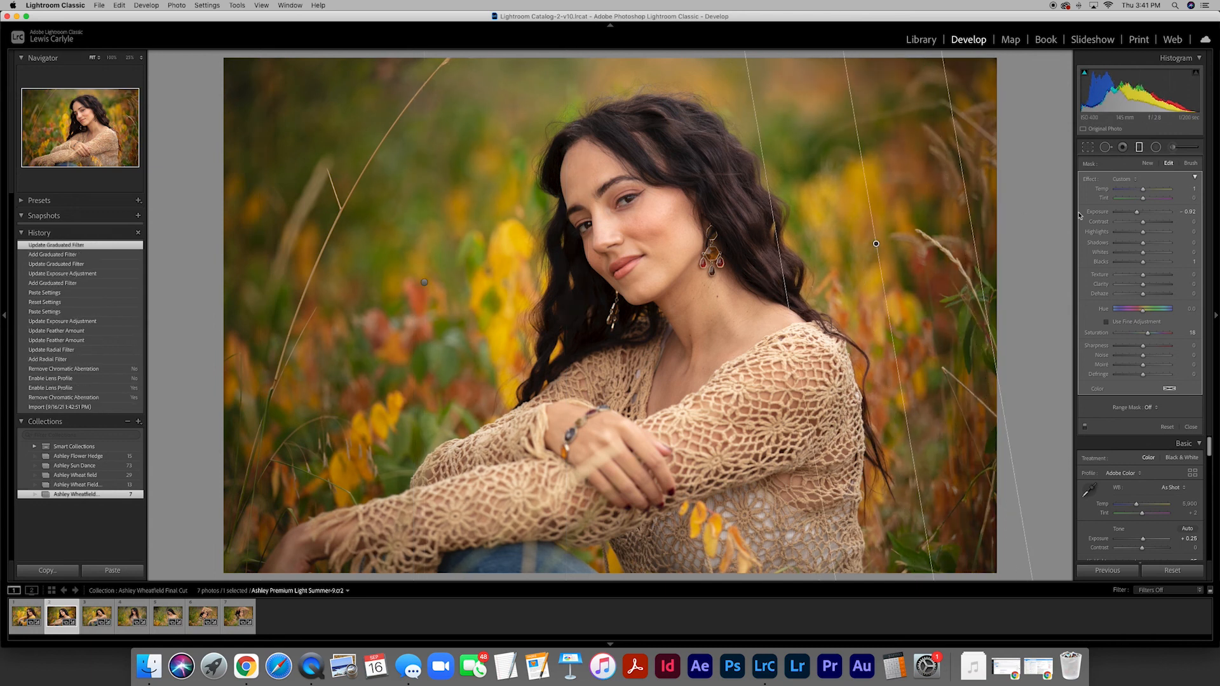
{"action": "left_click_drag", "start_coordinate": [1137, 212], "coordinate": [1140, 214]}
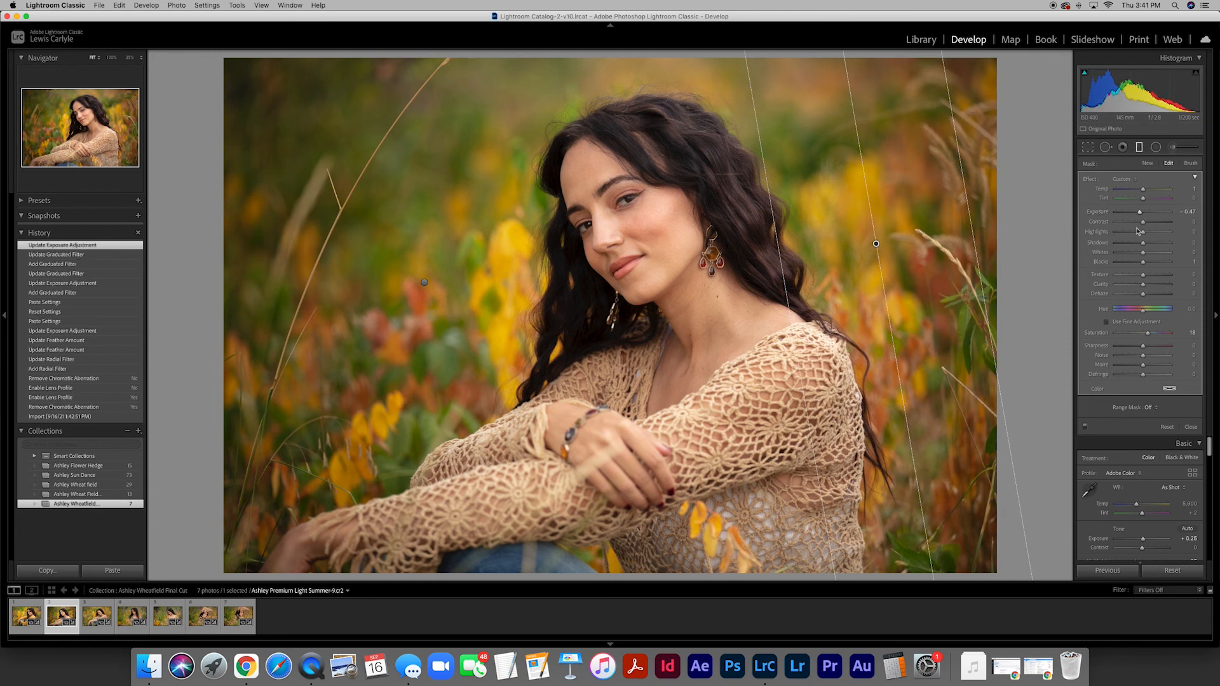
{"action": "left_click", "coordinate": [1190, 426]}
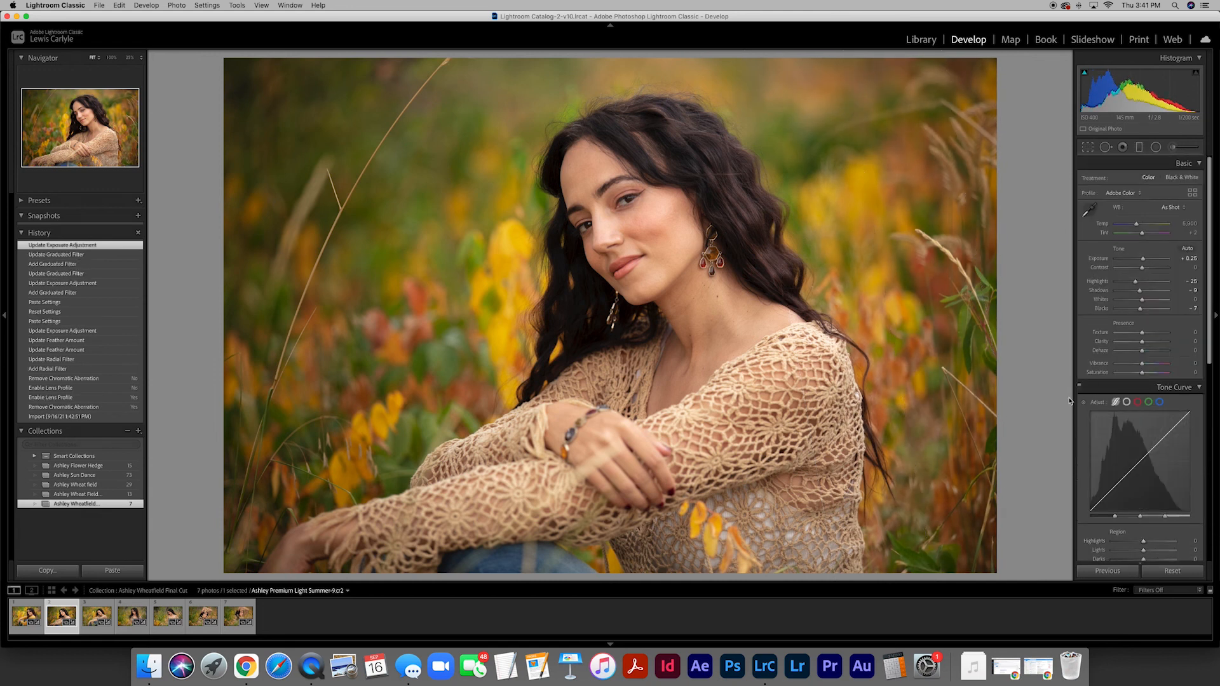